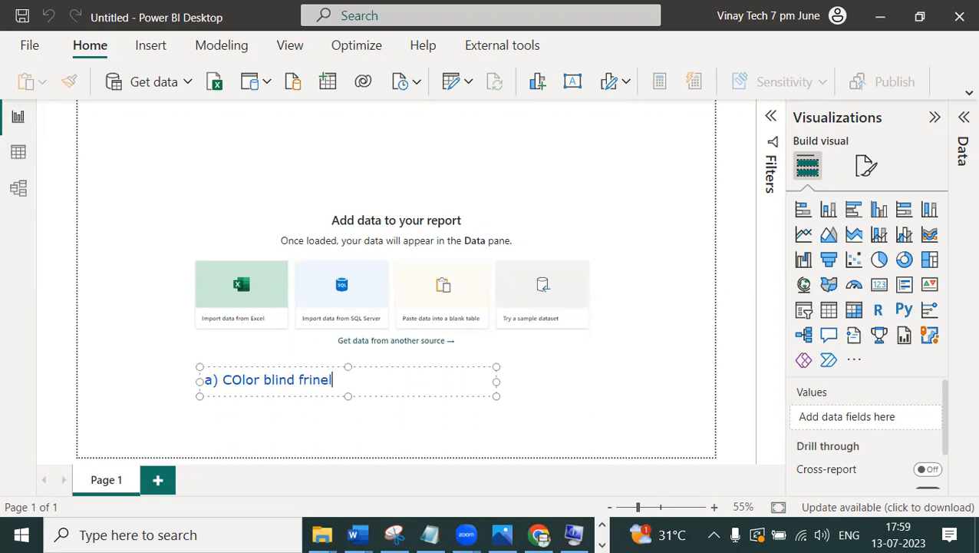
- Complete line a) of the on-screen note as "COlor blind friendly interface [color blind people can work on]"
key(BackSpace)
key(BackSpace)
key(BackSpace)
text(endly interface [)
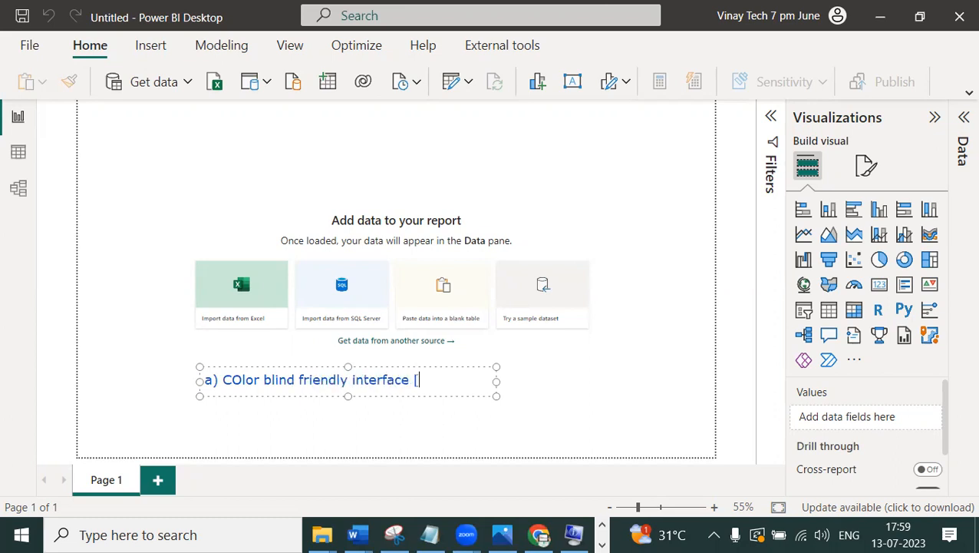
text(color blind p)
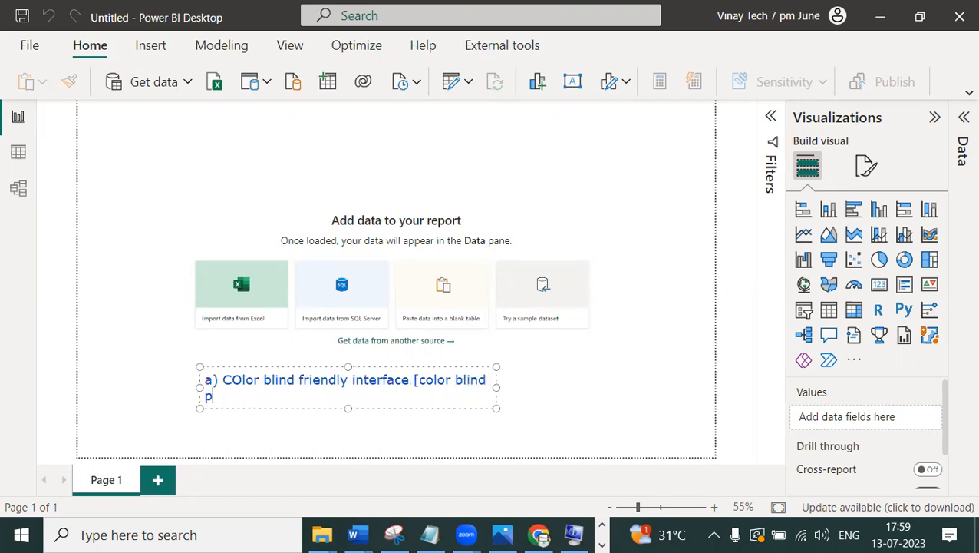
text(eople can work )
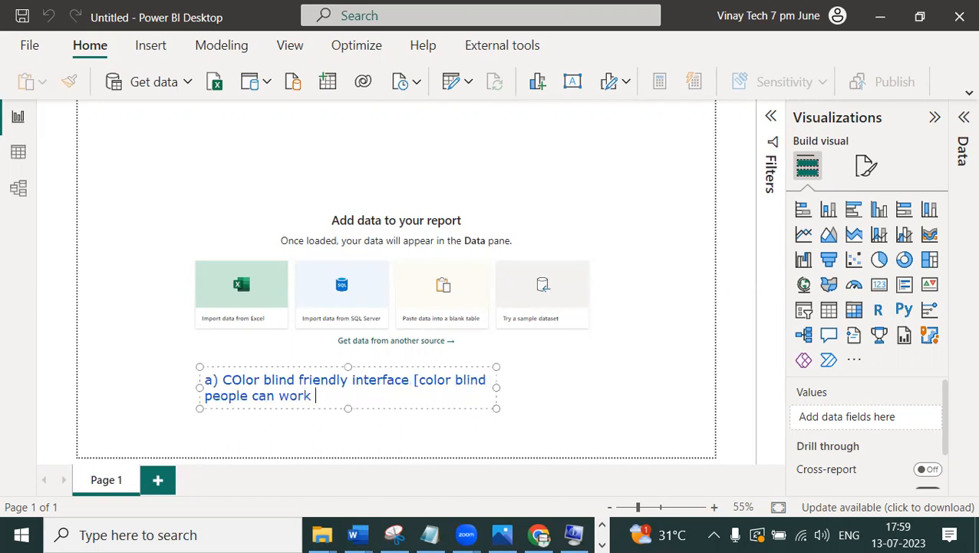
text(on])
- Add the line "b) SSBI interface" below line a) of the on-screen note
key(Return)
text(b)
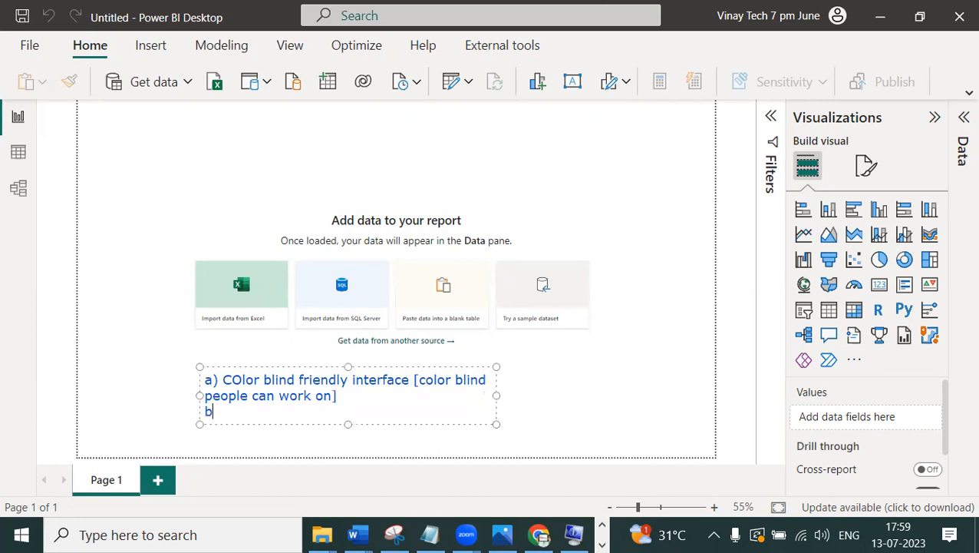
text() SSBI inter)
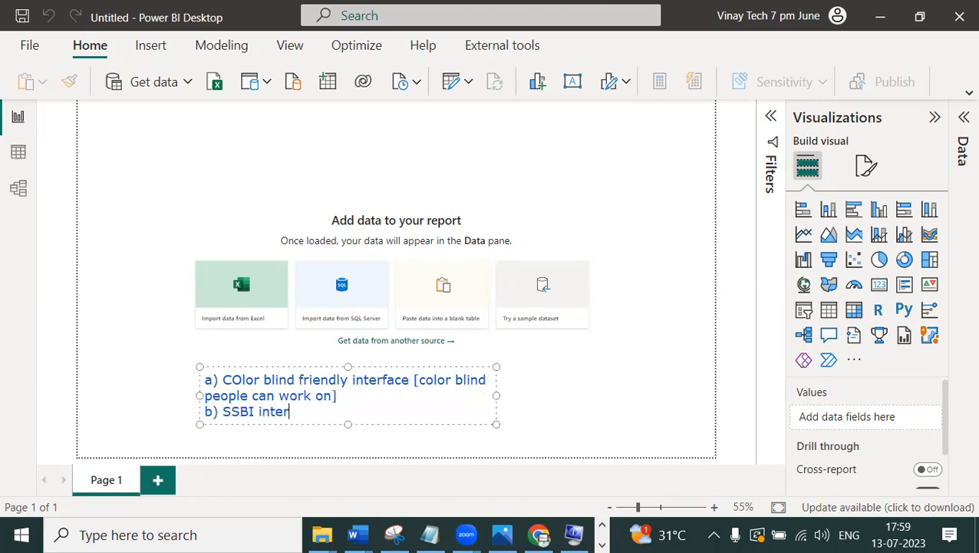
text(face)
key(Return)
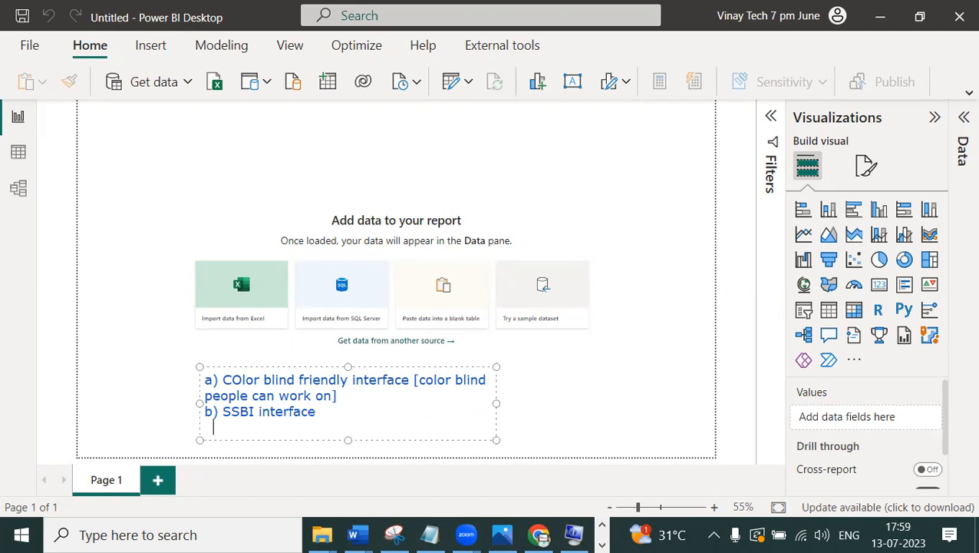
- Add "Data->Extract->Transform->Model->Secure->Visuals->BI Data" under line b) and widen the note so it fits on one line
text(Data->Extract->)
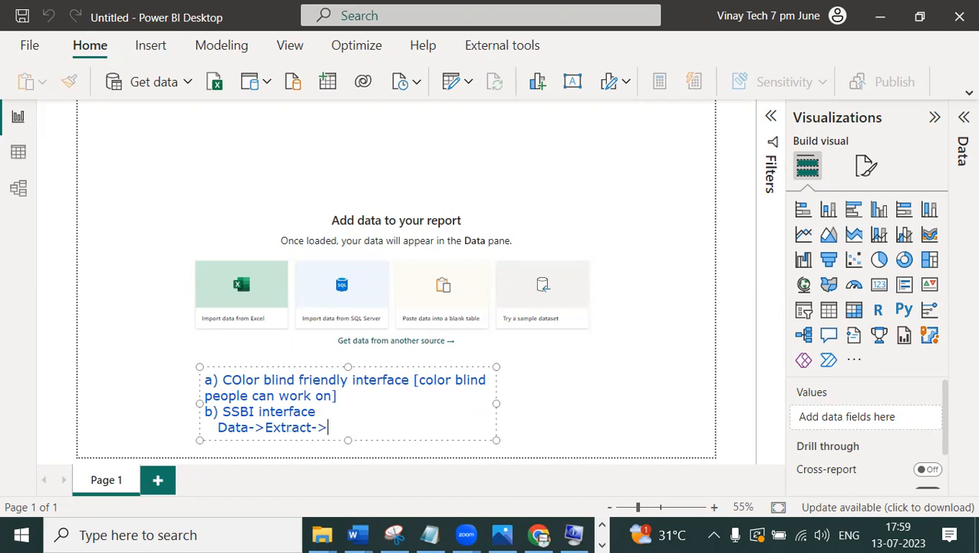
text(Transform-)
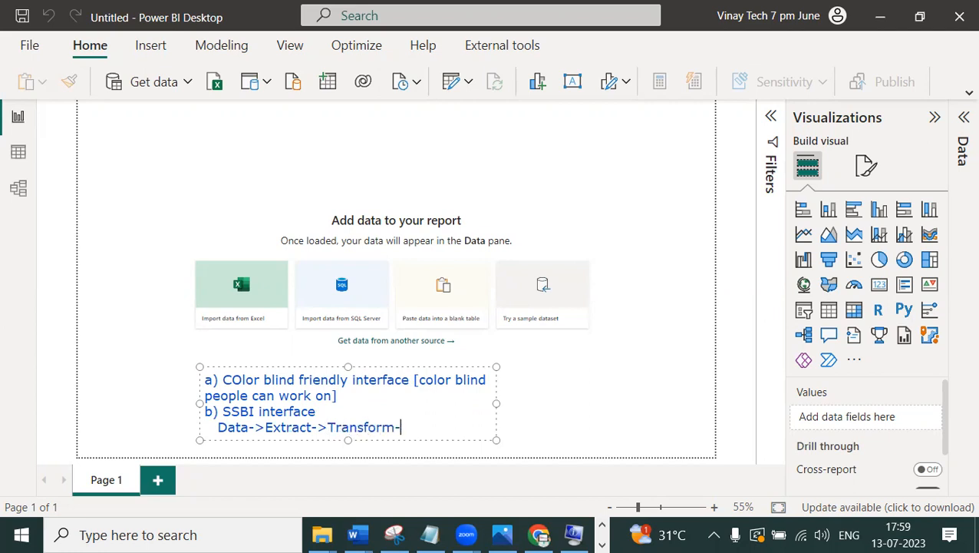
text(>Model->)
text(Secure->Vis)
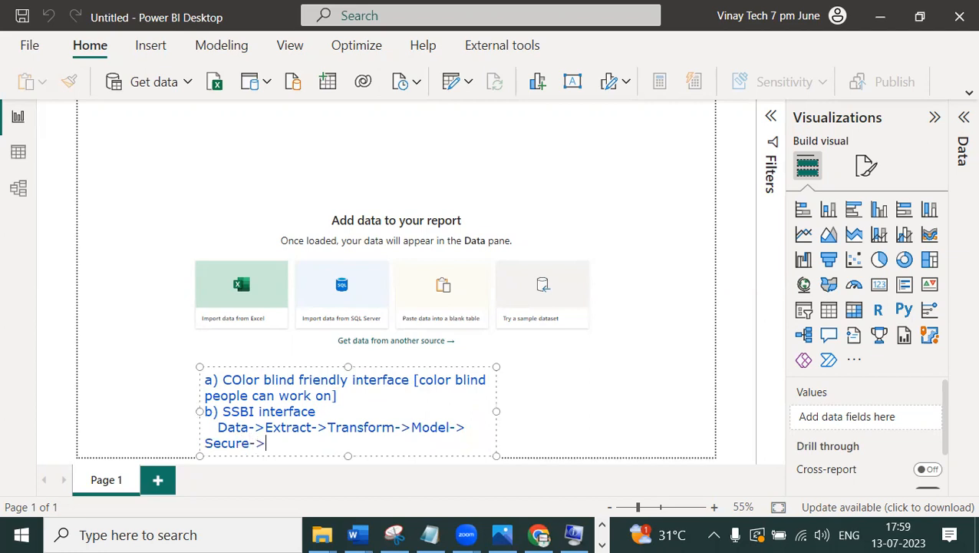
text(uals->BI Data)
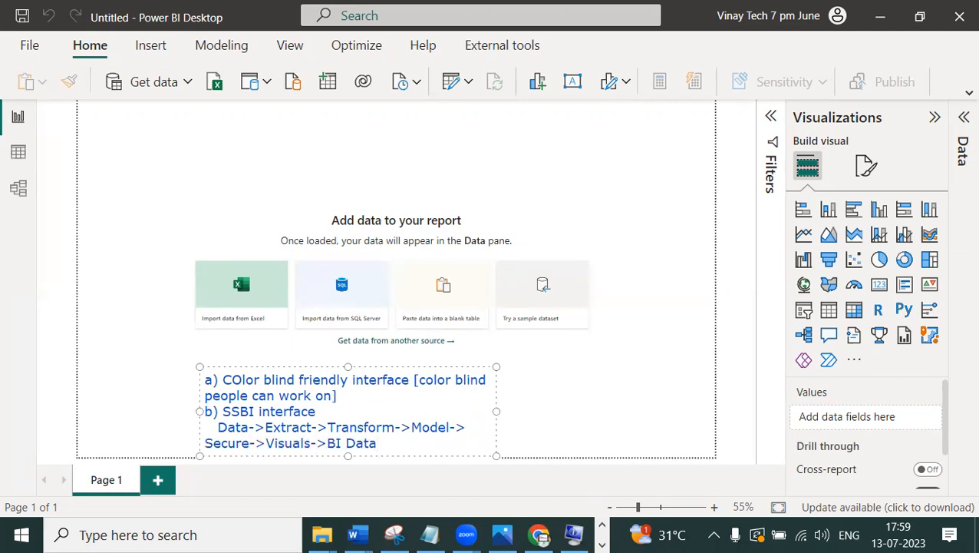
drag(495, 456, 688, 424)
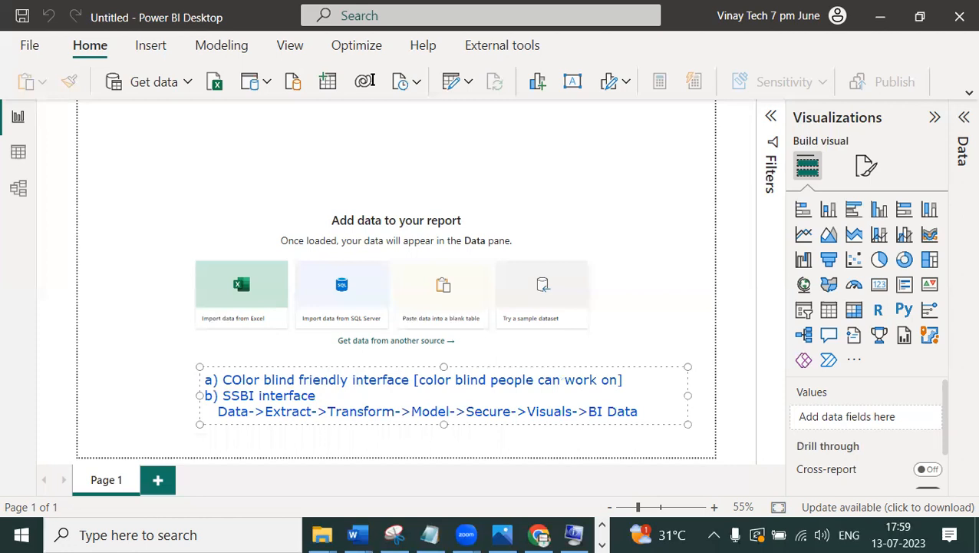
click(278, 499)
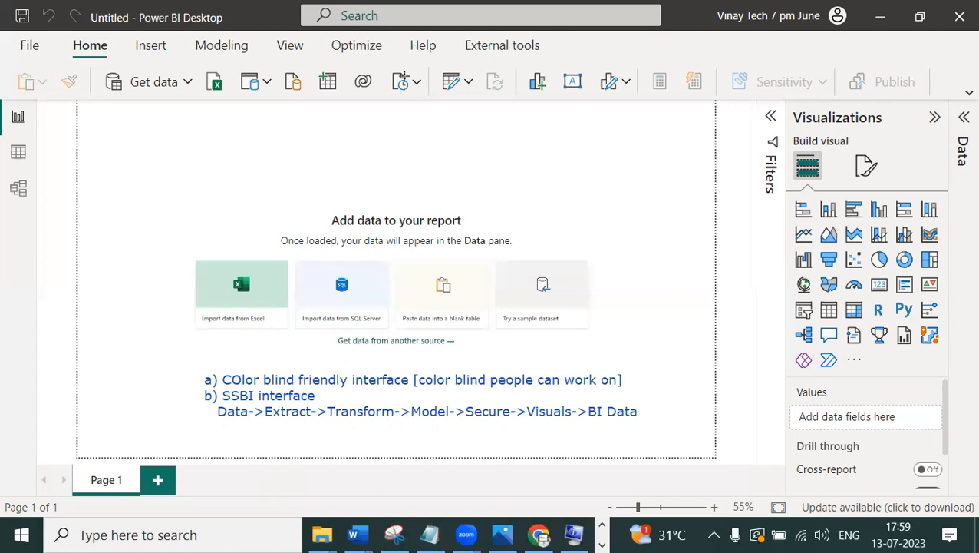
- Number the stages Extract, Transform, Model, Secure, Visuals and BI Data from 1 to 6 in red beneath the workflow line
drag(289, 422, 289, 439)
mouse_move(345, 424)
mouse_down()
mouse_move(358, 437)
mouse_move(422, 426)
mouse_move(402, 439)
mouse_up()
drag(505, 403, 496, 447)
mouse_move(539, 417)
mouse_down()
mouse_move(541, 442)
mouse_move(550, 417)
mouse_move(561, 426)
mouse_up()
drag(602, 418, 598, 427)
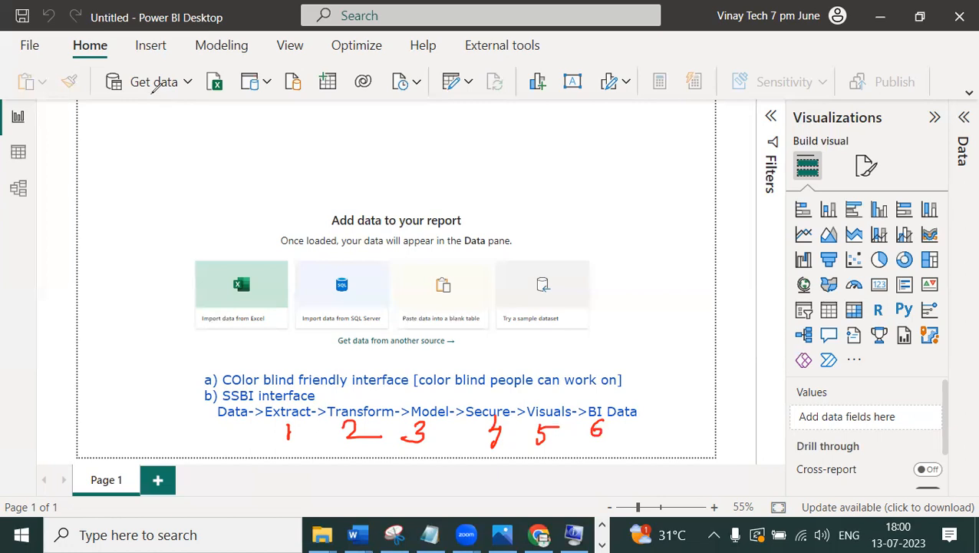
- Write red numbers 1 to 5 beside the get data, transform data, model view and security commands and on the report canvas
drag(152, 91, 151, 103)
drag(460, 87, 479, 95)
mouse_move(34, 180)
mouse_down()
mouse_move(50, 176)
mouse_move(32, 199)
mouse_up()
drag(253, 52, 254, 73)
mouse_move(356, 247)
mouse_down()
mouse_move(374, 269)
mouse_move(361, 279)
mouse_move(377, 243)
mouse_up()
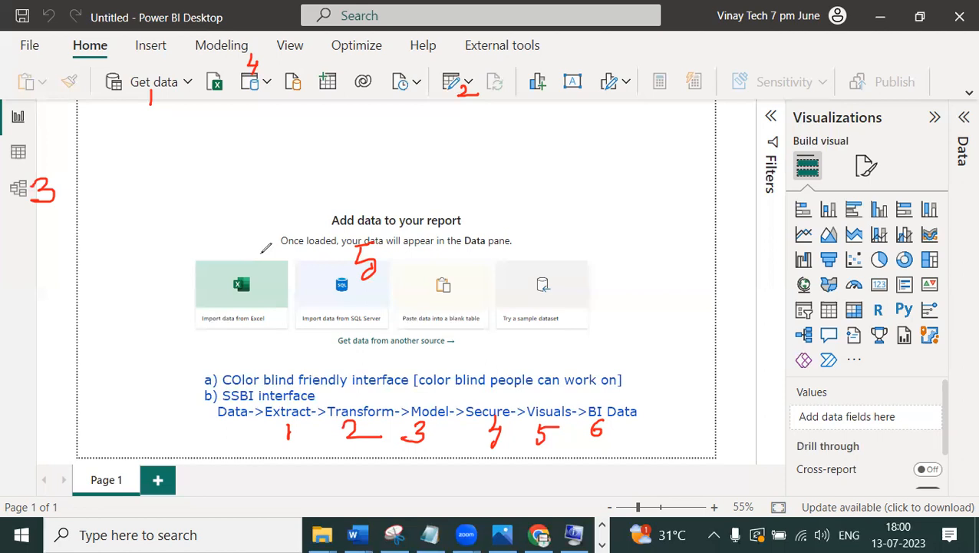
- Tick the red markers 1, 2 and 5 and cross out markers 3 and 4
drag(161, 93, 200, 80)
drag(459, 110, 492, 90)
mouse_move(56, 183)
mouse_down()
mouse_move(77, 193)
mouse_move(60, 197)
mouse_up()
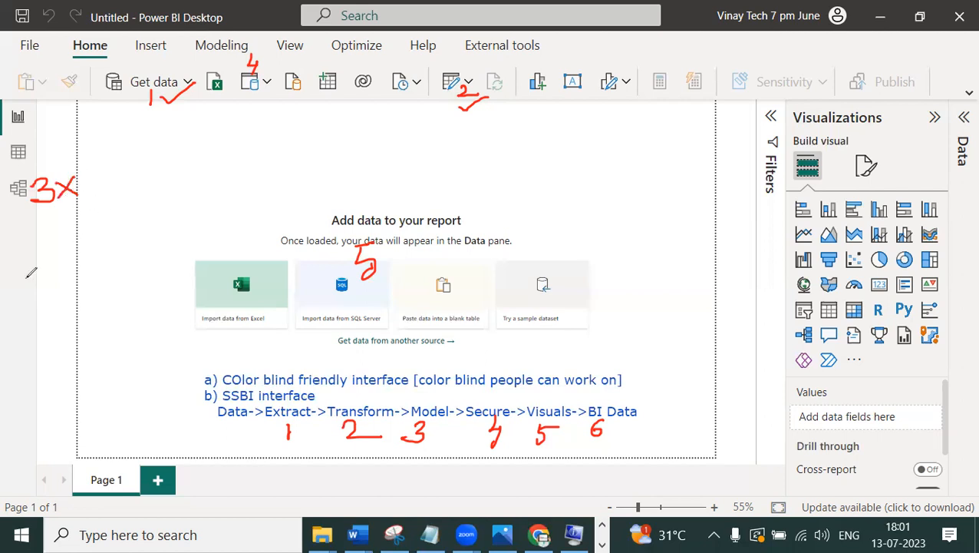
mouse_move(265, 55)
mouse_down()
mouse_move(278, 68)
mouse_move(260, 67)
mouse_up()
drag(384, 268, 434, 244)
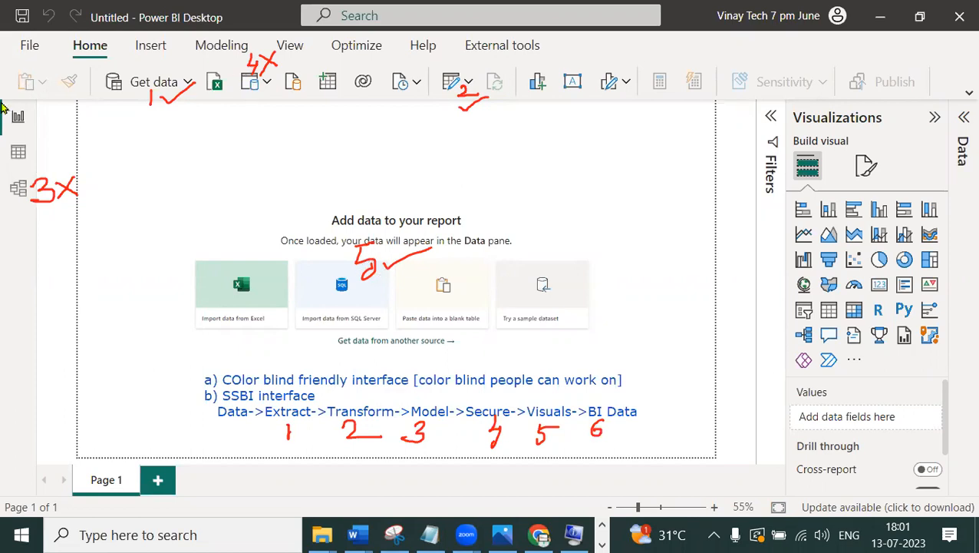
- Annotate the save command, report title, command tabs and Home tab with red outlines, and write the label "ribbon"
mouse_move(34, 6)
mouse_down()
mouse_move(19, 2)
mouse_move(23, 35)
mouse_move(35, 11)
mouse_move(56, 26)
mouse_up()
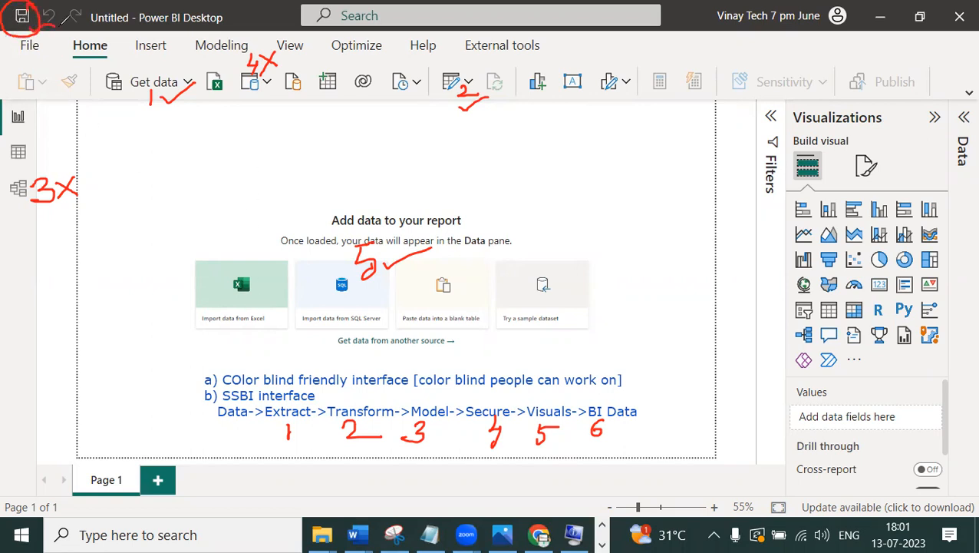
drag(93, 30, 187, 29)
mouse_move(23, 29)
mouse_down()
mouse_move(31, 58)
mouse_move(270, 56)
mouse_move(296, 43)
mouse_move(15, 34)
mouse_up()
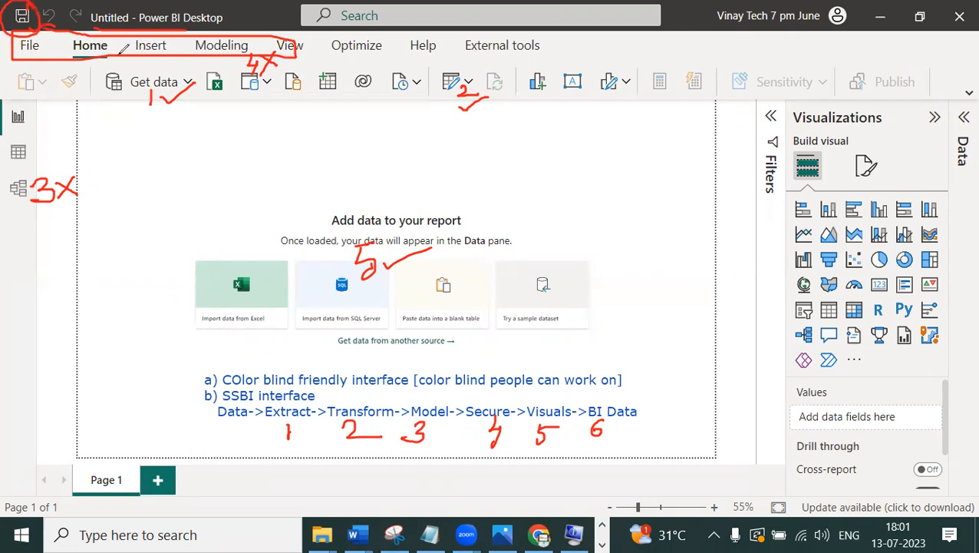
drag(107, 28, 125, 23)
mouse_move(734, 66)
mouse_down()
mouse_move(746, 63)
mouse_move(742, 75)
mouse_move(800, 58)
mouse_move(806, 66)
mouse_up()
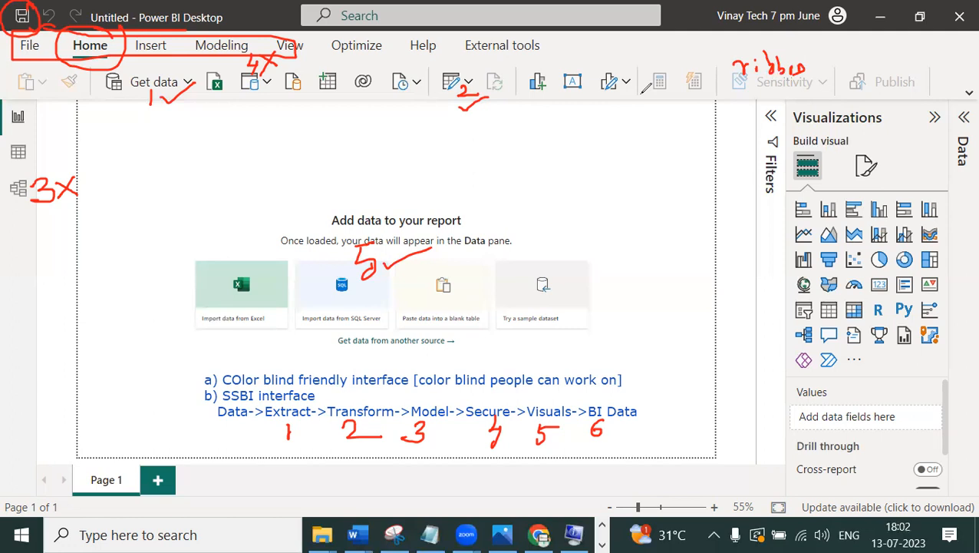
- Outline the report, data and model view switchers in red, label the report view "report" and draw an arrow to the canvas
mouse_move(25, 115)
mouse_down()
mouse_move(142, 127)
mouse_move(153, 157)
mouse_move(198, 123)
mouse_up()
mouse_move(261, 155)
mouse_down()
mouse_move(329, 163)
mouse_move(334, 202)
mouse_move(350, 181)
mouse_up()
mouse_move(38, 155)
mouse_down()
mouse_move(113, 156)
mouse_move(127, 172)
mouse_move(194, 168)
mouse_up()
drag(20, 190, 59, 228)
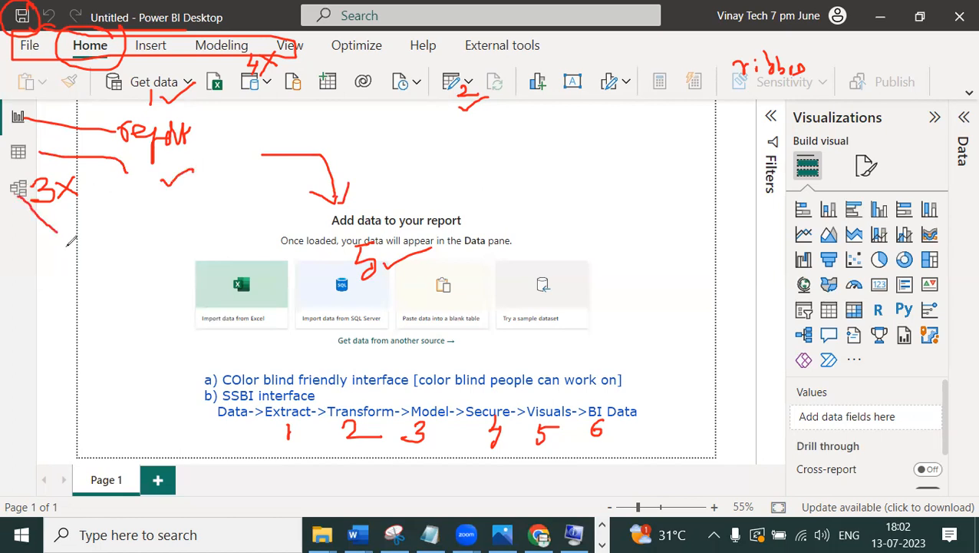
mouse_move(2, 105)
mouse_down()
mouse_move(51, 107)
mouse_move(66, 229)
mouse_move(1, 236)
mouse_up()
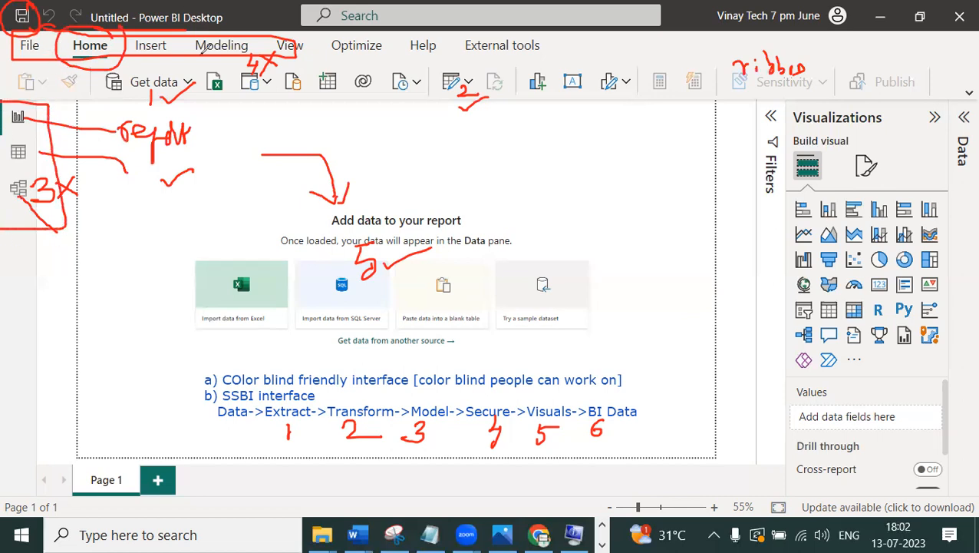
- Mark the Filters, Visualizations and Data panes and the Page 1 area in red, and clear all screen annotations
mouse_move(324, 83)
mouse_down()
mouse_move(336, 107)
mouse_move(376, 77)
mouse_up()
mouse_move(767, 129)
mouse_down()
mouse_move(683, 152)
mouse_move(699, 158)
mouse_up()
click(756, 206)
drag(791, 203, 795, 195)
drag(821, 124, 856, 125)
mouse_move(830, 141)
mouse_down()
mouse_move(864, 136)
mouse_move(870, 158)
mouse_up()
mouse_move(867, 131)
mouse_down()
mouse_move(870, 144)
mouse_move(928, 128)
mouse_move(938, 143)
mouse_move(932, 76)
mouse_move(904, 81)
mouse_move(929, 54)
mouse_move(959, 61)
mouse_move(964, 86)
mouse_up()
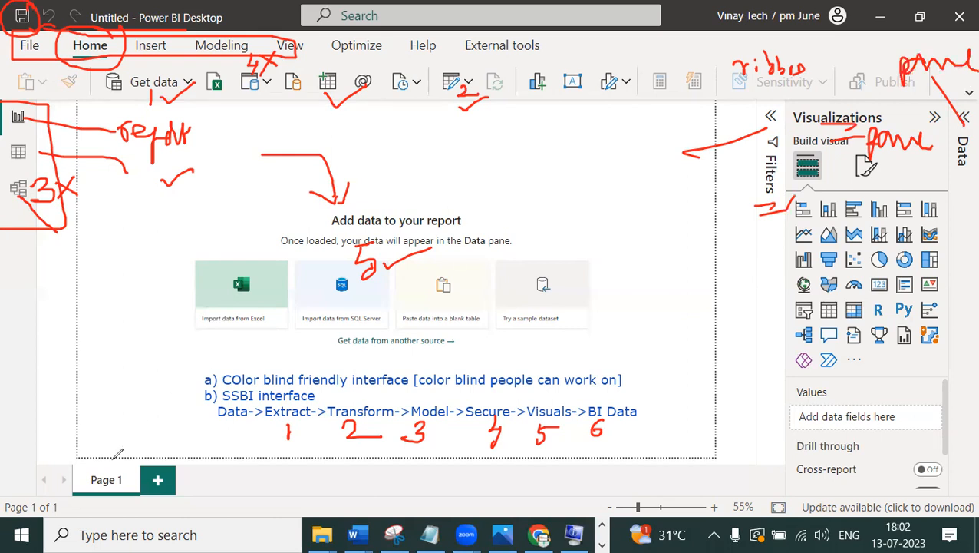
mouse_move(169, 451)
mouse_down()
mouse_move(84, 473)
mouse_move(184, 454)
mouse_move(188, 479)
mouse_move(250, 469)
mouse_move(311, 476)
mouse_up()
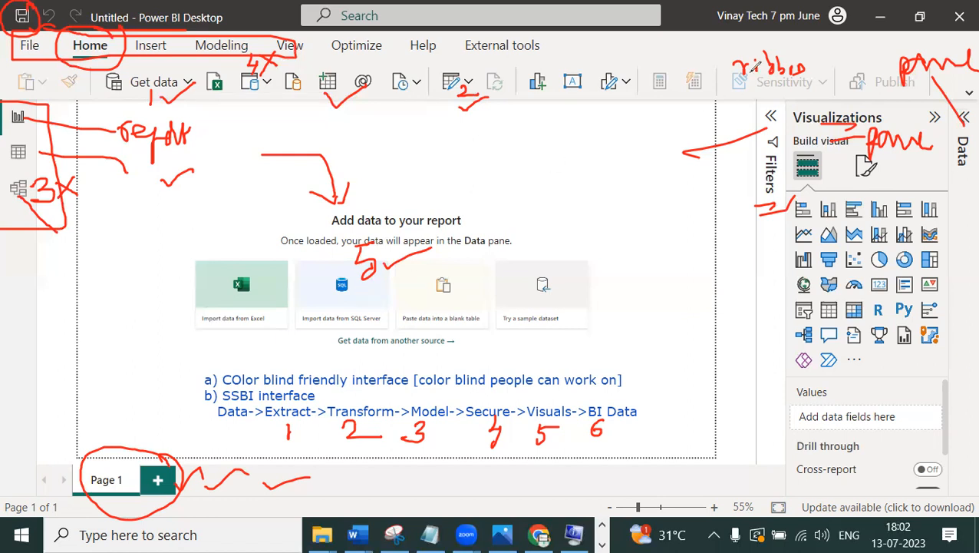
key(e)
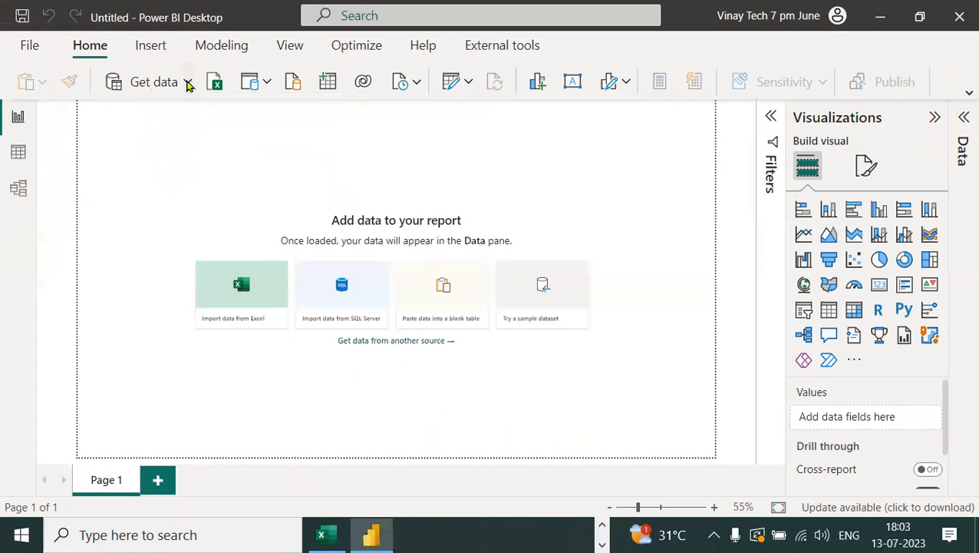
- Connect to the Excel workbook Family_Expenses_Daily_Data in the GENERAL FILES FOR PRACTICE folder of D:\VINAYTECH_POWER BI_FILES_DATABASES_BACKUP_RESTORE_DOC
click(187, 82)
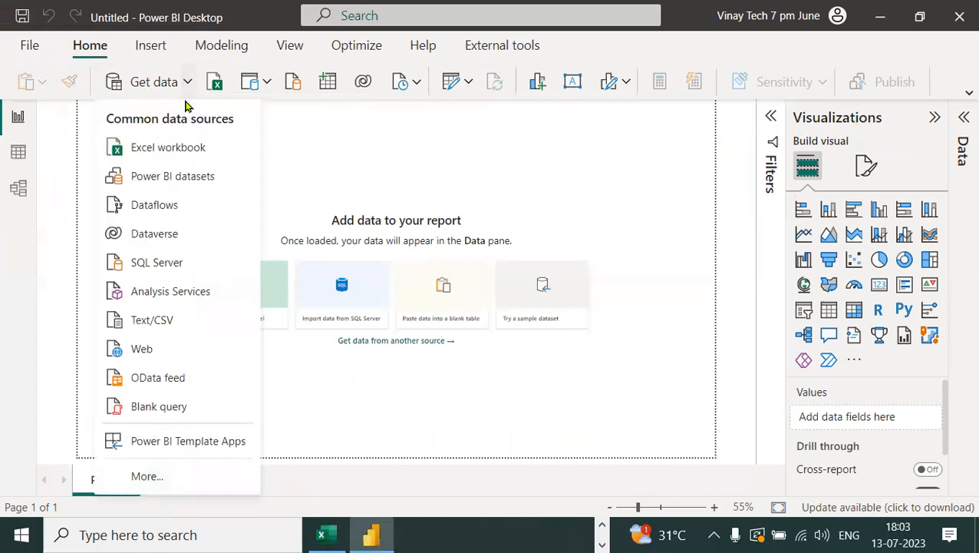
click(193, 148)
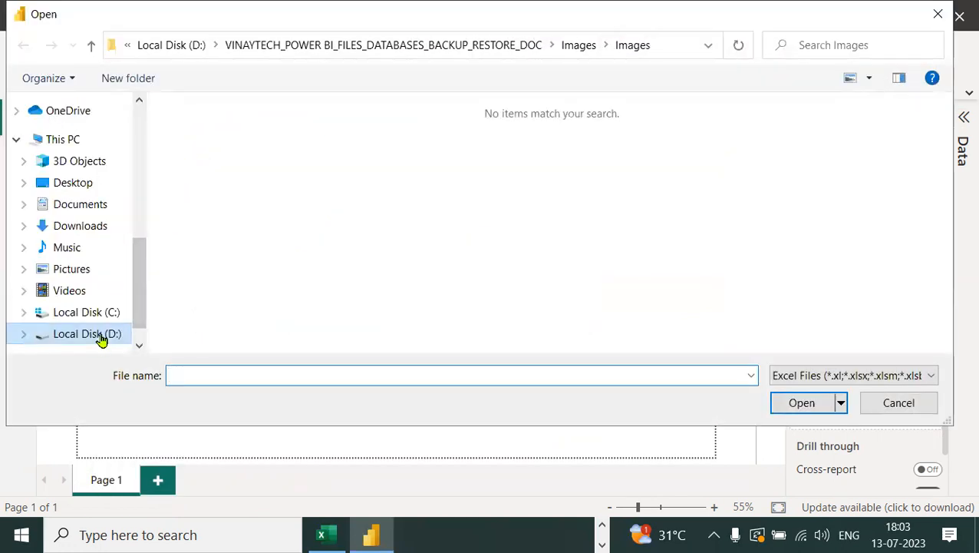
click(100, 337)
double_click(492, 345)
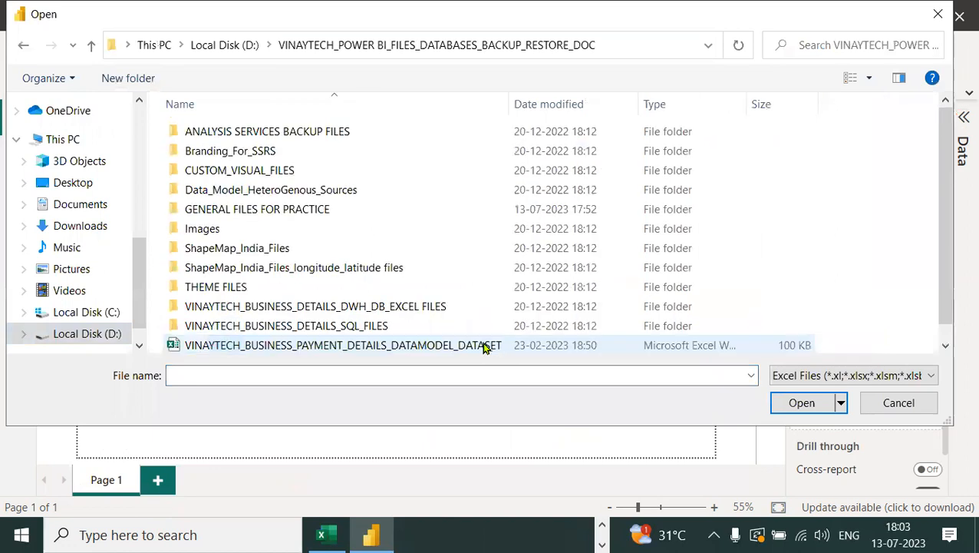
click(312, 217)
double_click(312, 217)
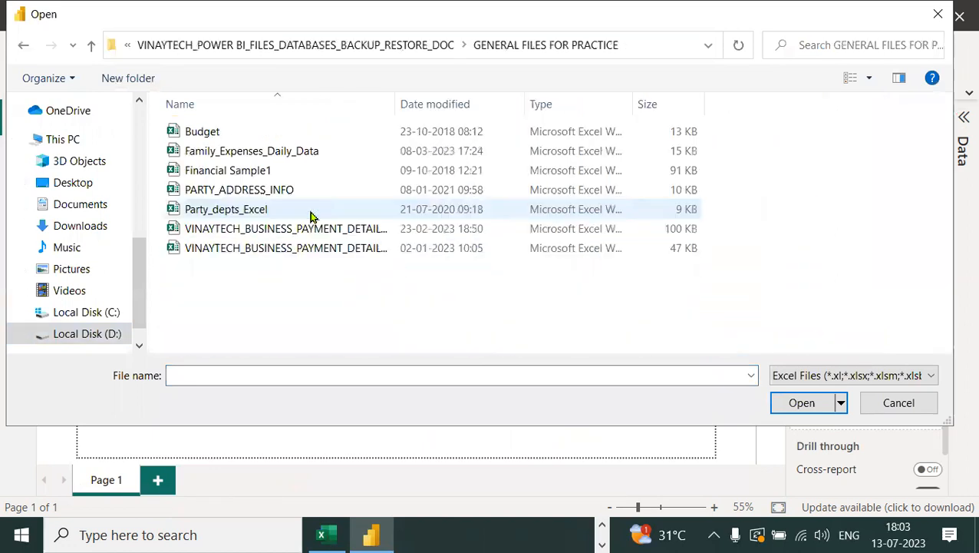
click(305, 149)
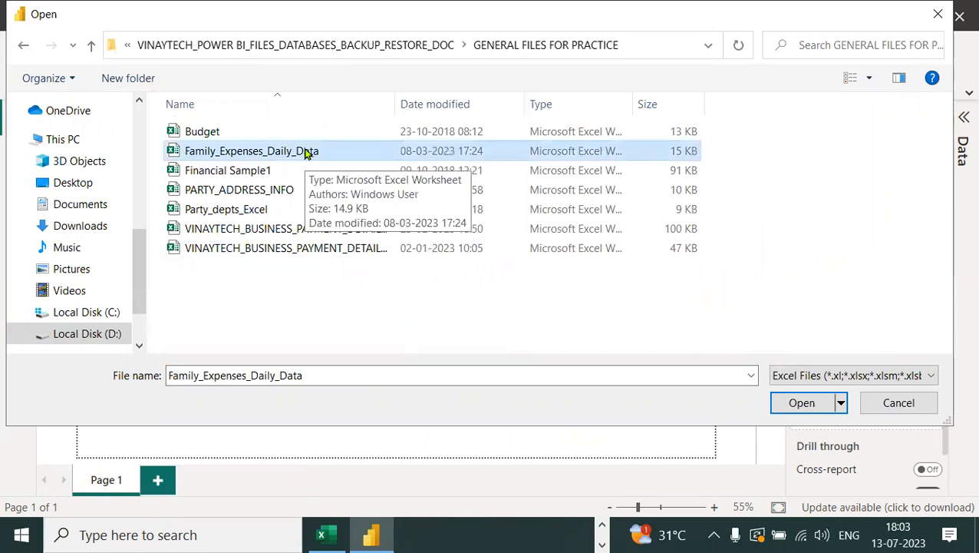
click(777, 402)
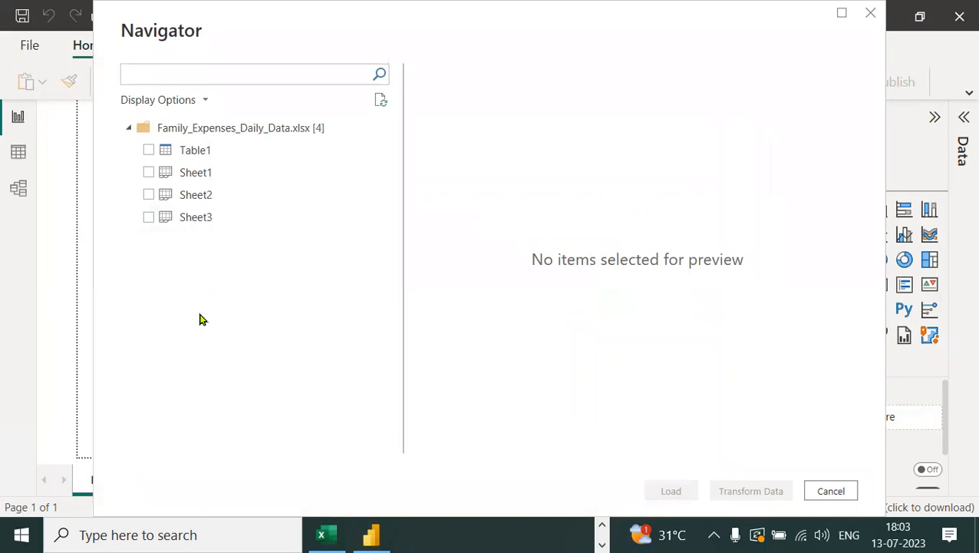
- Select Table1, Sheet1, Sheet2 and Sheet3 of the workbook for import, and deselect Table1 again
click(149, 152)
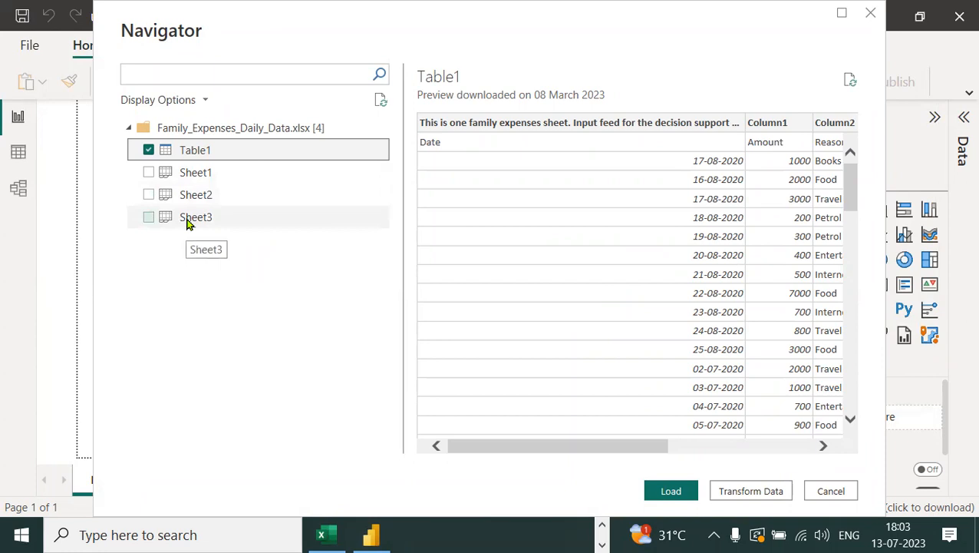
click(149, 172)
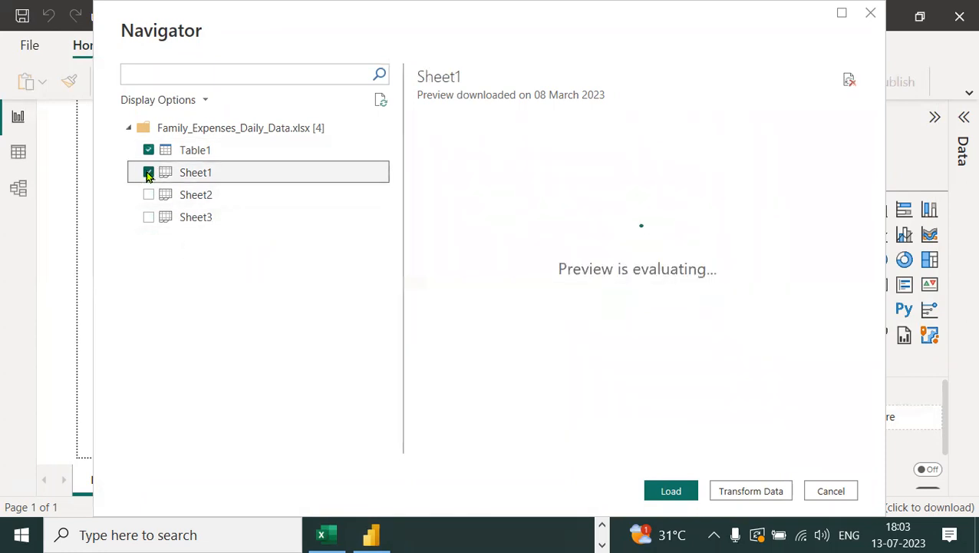
click(149, 195)
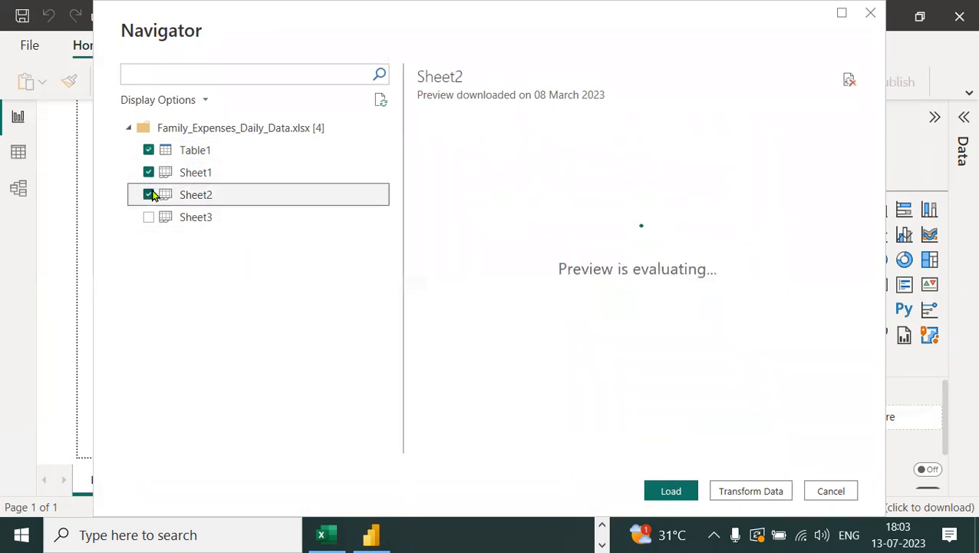
click(148, 218)
click(149, 150)
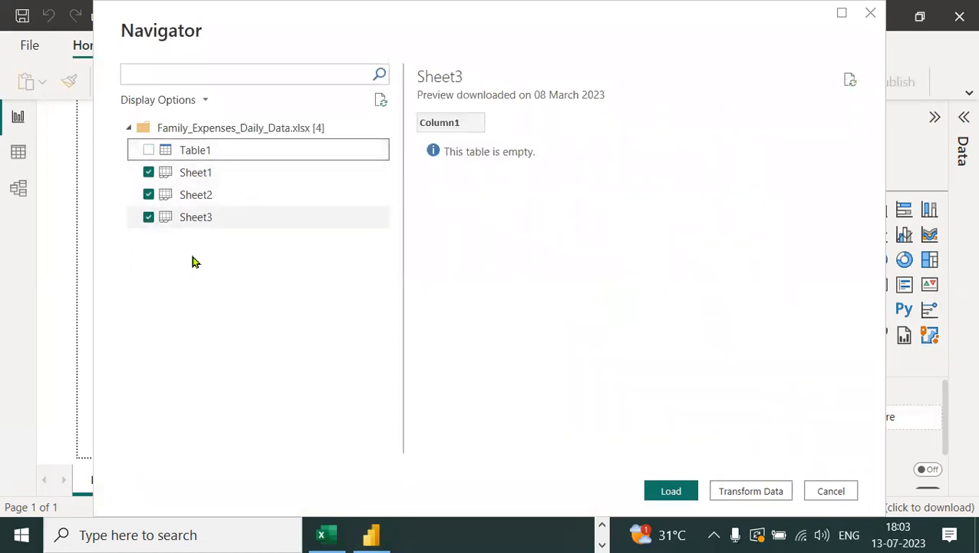
- Deselect Sheet1, Sheet2 and Sheet3 and select only Table1 for import
click(159, 174)
click(149, 195)
click(151, 218)
click(150, 218)
click(149, 195)
click(149, 172)
click(149, 152)
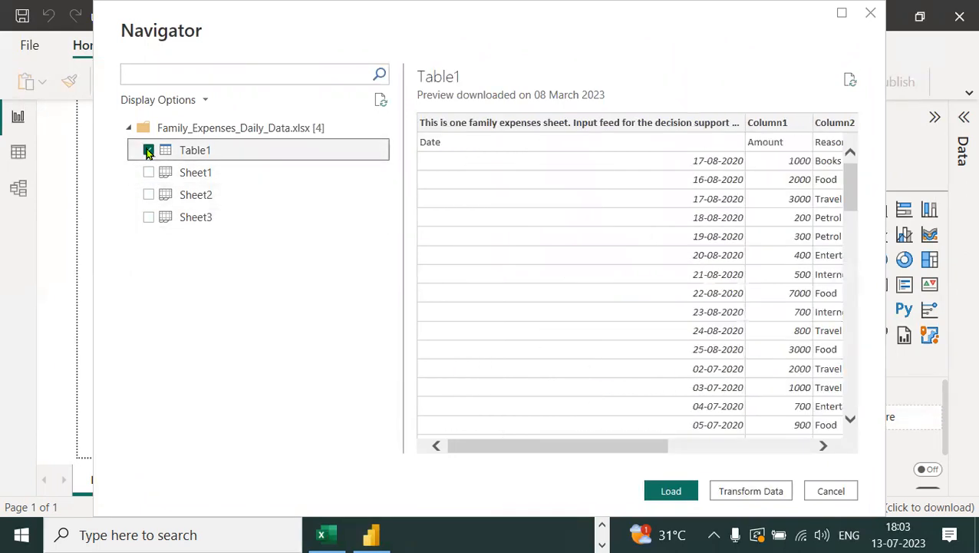
- Load Table1 into the report and expand its field list in the Data pane
click(673, 490)
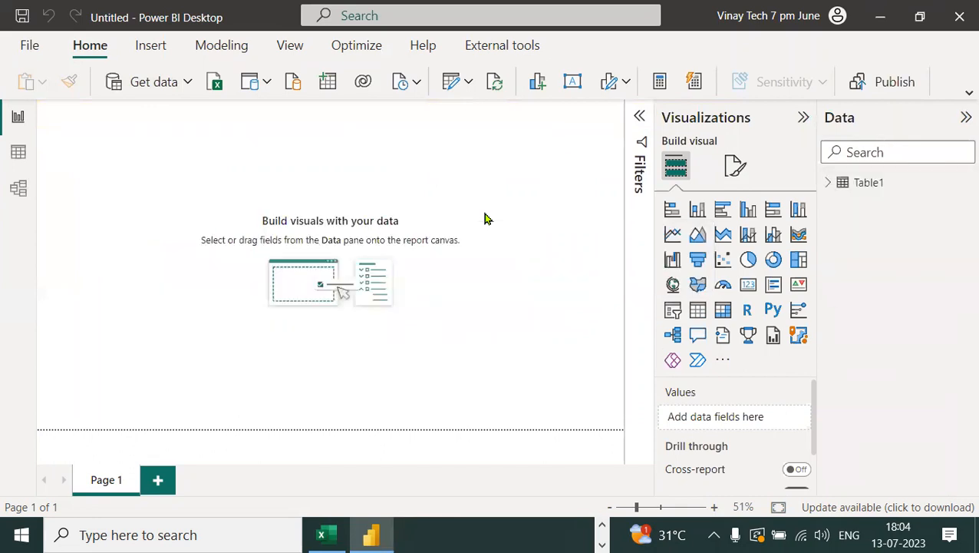
click(830, 185)
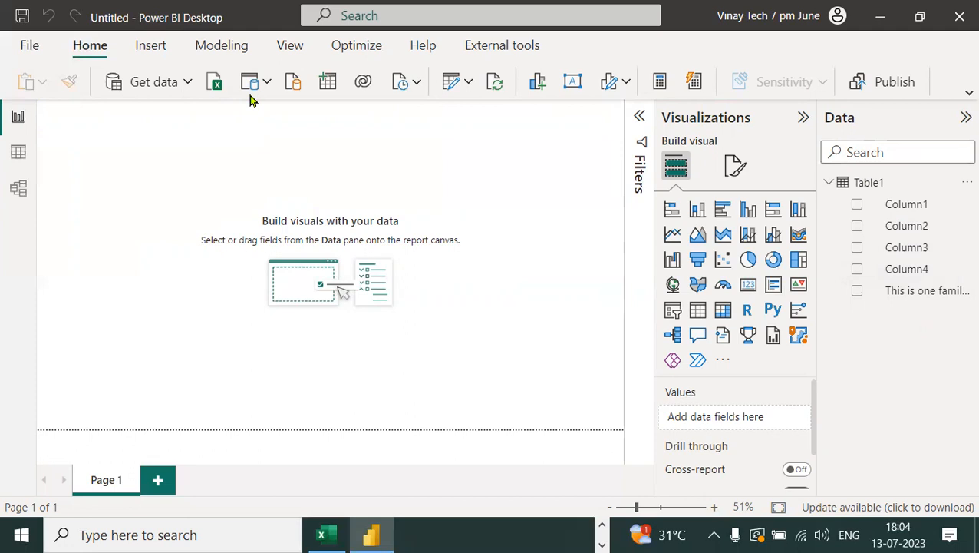
- Draw red arrows from Get data to Table1's fields and on to the Data view icon, and circle that icon
mouse_move(174, 93)
mouse_down()
mouse_move(848, 219)
mouse_move(827, 245)
mouse_move(404, 212)
mouse_move(49, 153)
mouse_move(37, 167)
mouse_move(71, 138)
mouse_up()
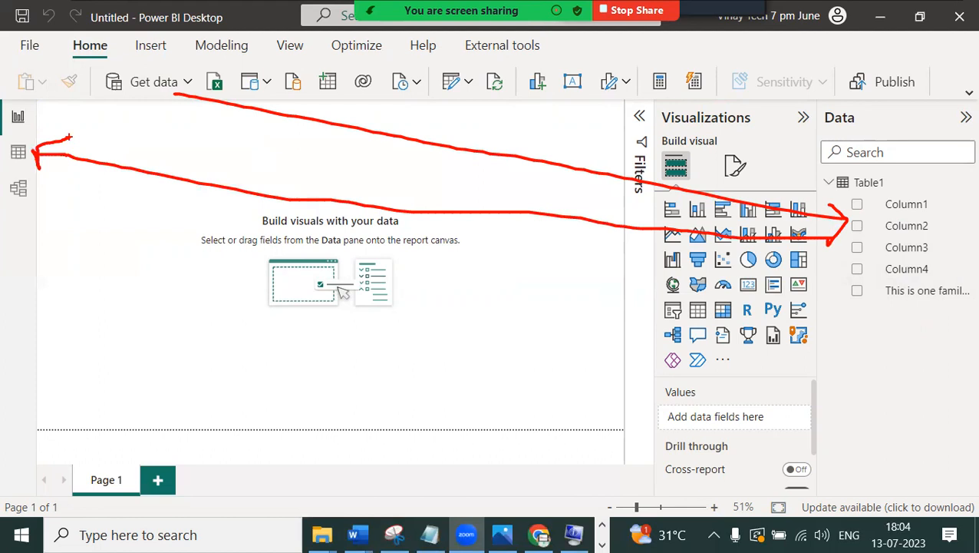
mouse_move(49, 136)
mouse_down()
mouse_move(34, 169)
mouse_move(57, 126)
mouse_up()
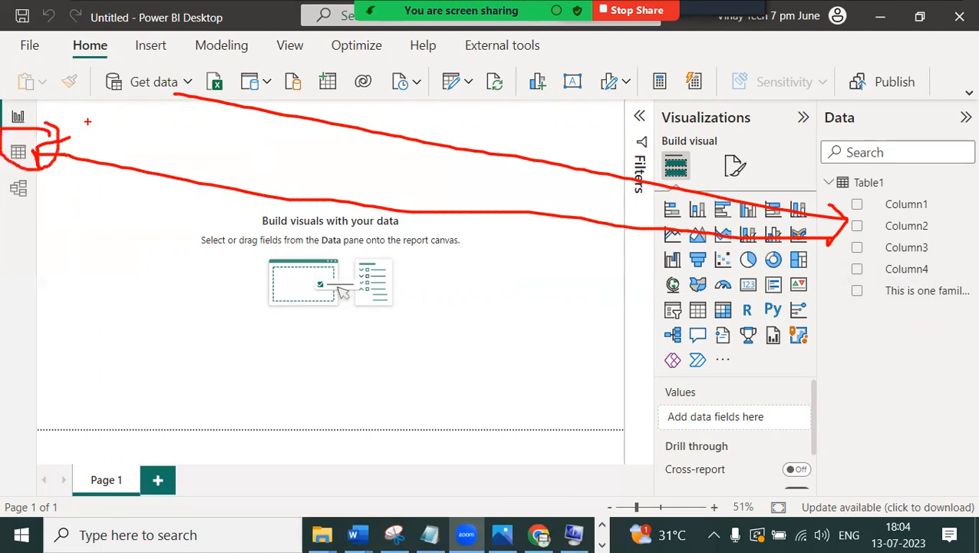
- Display Table1 in Data view, mark the Column1 to Column4 headings in red, and clear the annotations
click(18, 152)
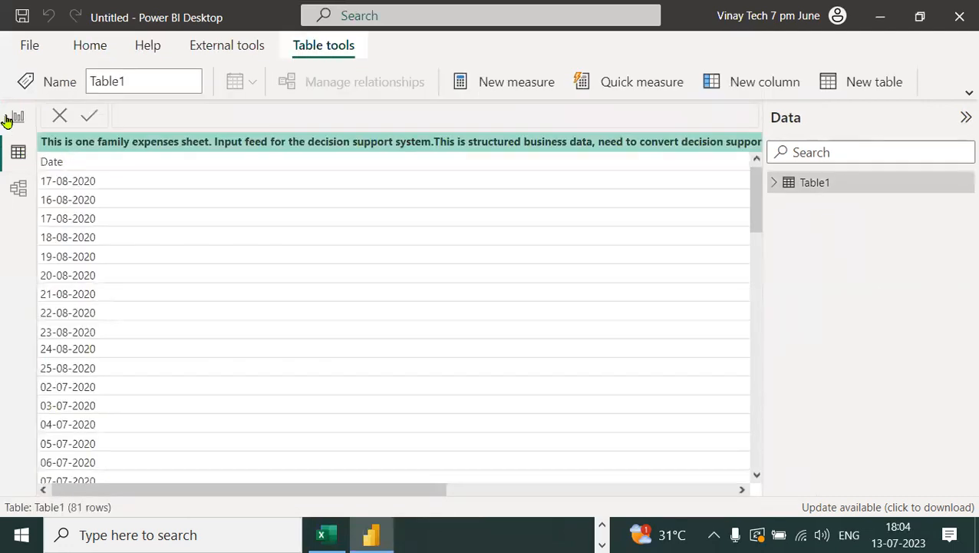
drag(367, 493, 718, 494)
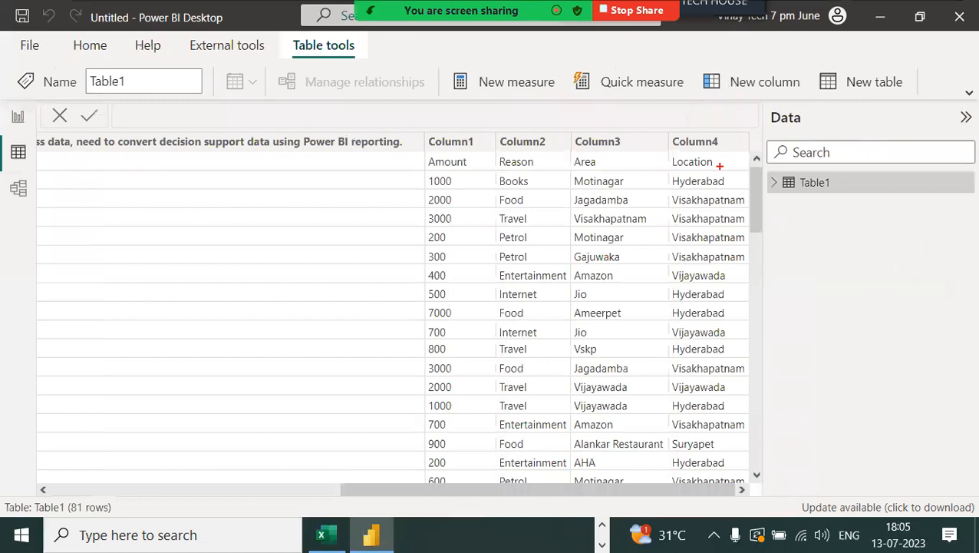
mouse_move(742, 164)
mouse_down()
mouse_move(758, 132)
mouse_move(714, 131)
mouse_move(723, 151)
mouse_up()
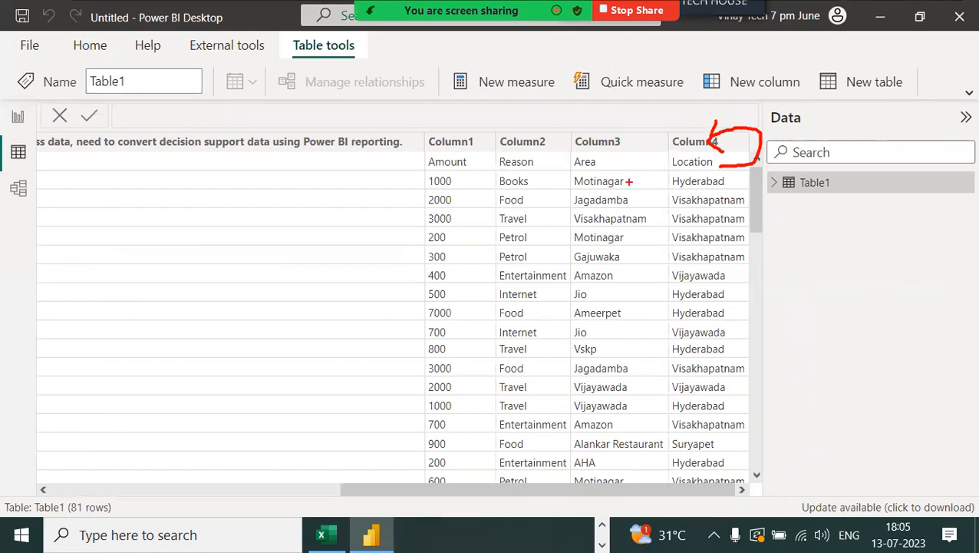
mouse_move(477, 166)
mouse_down()
mouse_move(488, 146)
mouse_move(536, 131)
mouse_up()
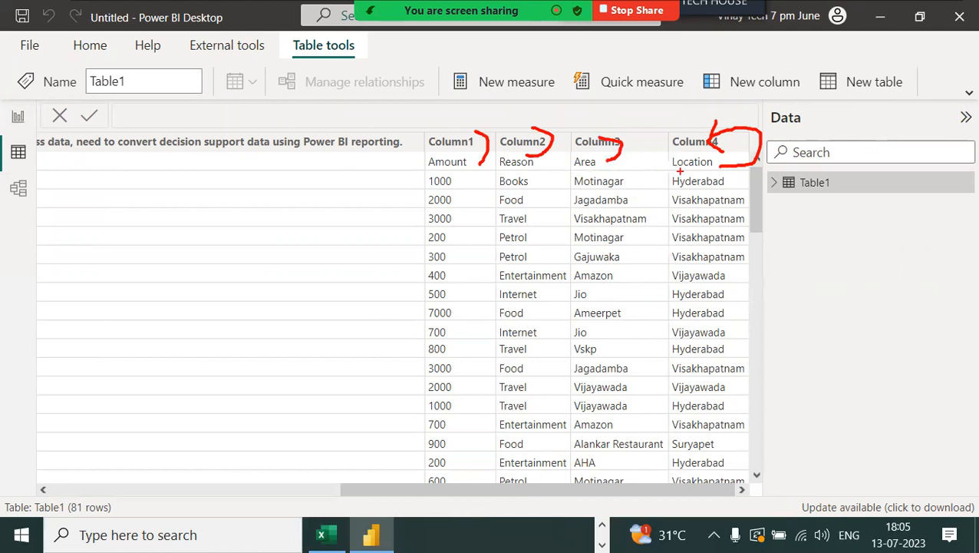
key(Escape)
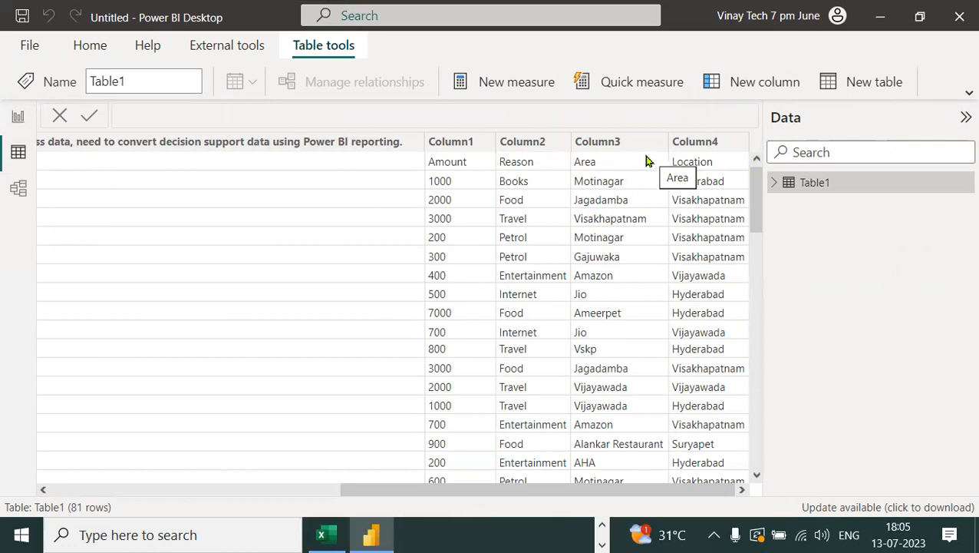
- Return to Report view and mark Get data and the Transform data command in red
click(11, 115)
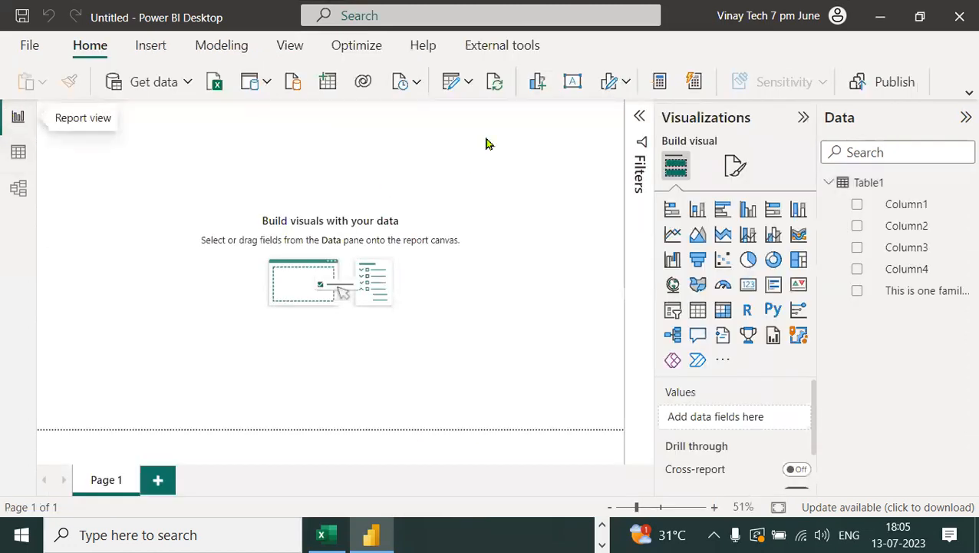
click(470, 82)
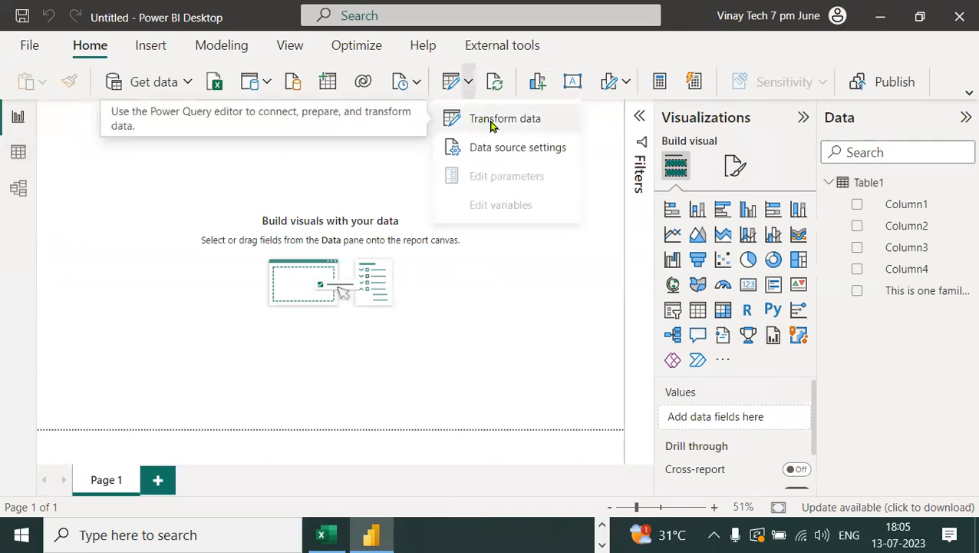
drag(189, 80, 266, 56)
mouse_move(485, 96)
mouse_down()
mouse_move(554, 112)
mouse_move(431, 123)
mouse_move(548, 129)
mouse_move(555, 108)
mouse_up()
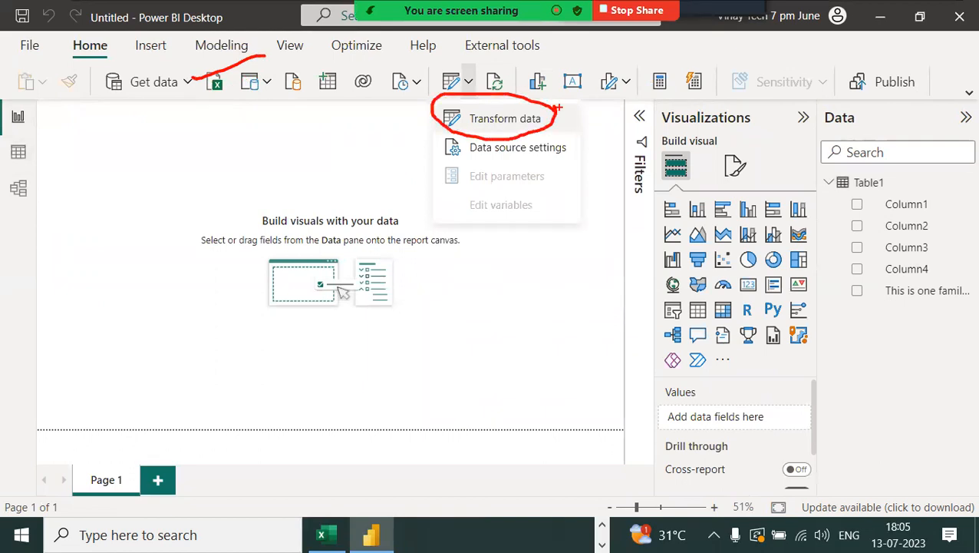
mouse_move(469, 63)
mouse_down()
mouse_move(436, 60)
mouse_move(463, 93)
mouse_move(491, 92)
mouse_up()
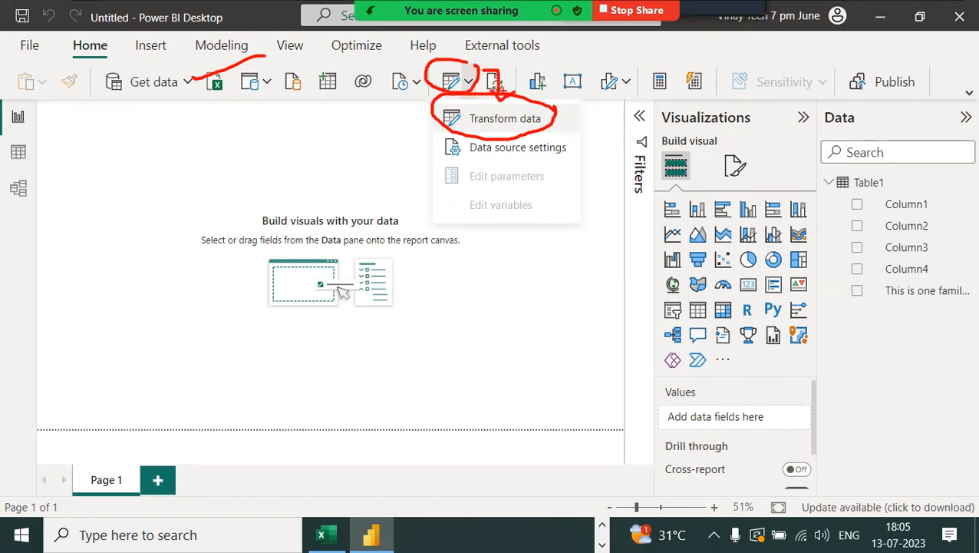
- Open Table1 in a maximized Power Query Editor, mark its Use First Row as Headers option in red, and clear the marks
click(495, 124)
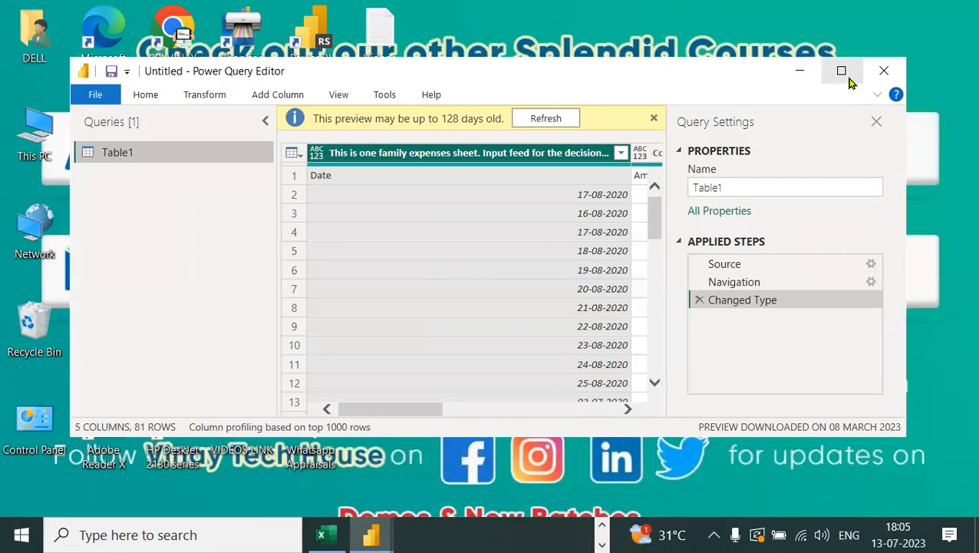
click(843, 70)
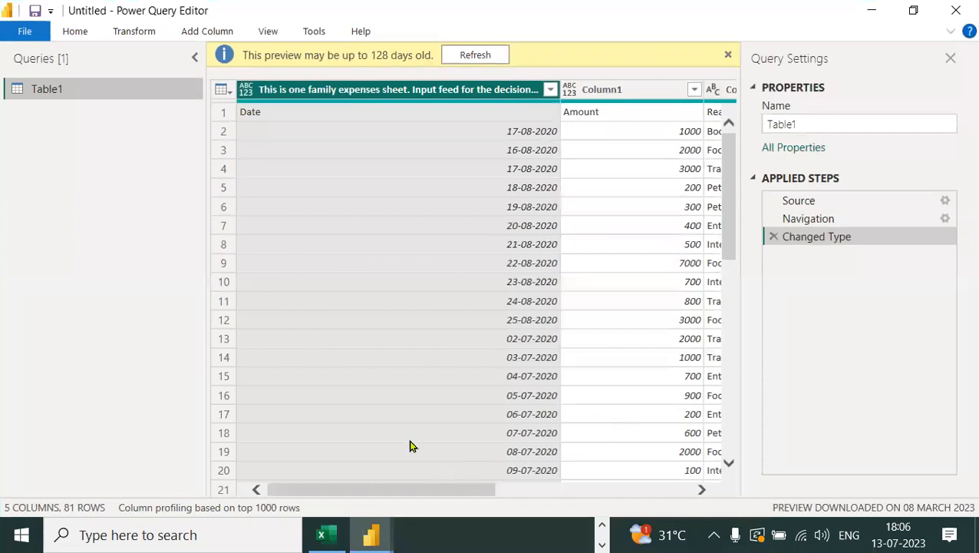
click(224, 89)
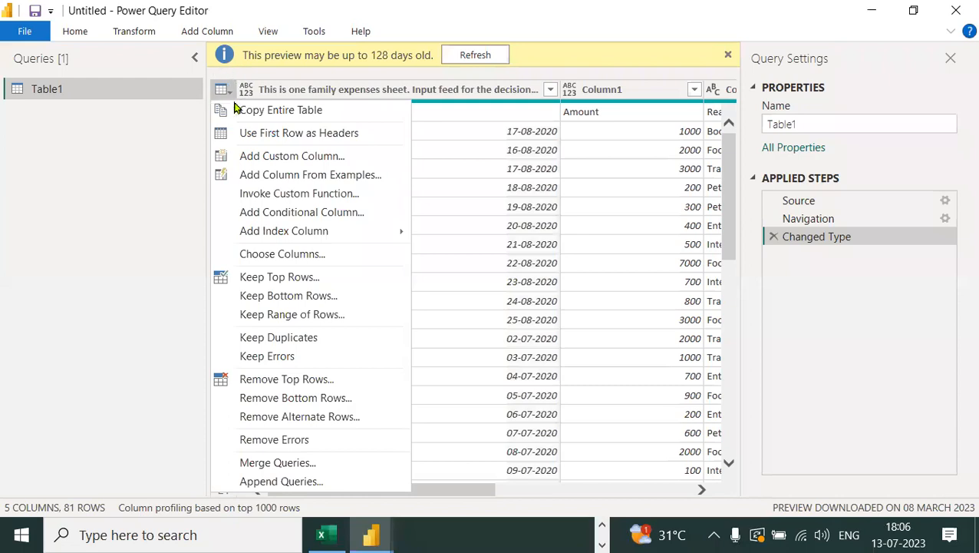
mouse_move(258, 82)
mouse_down()
mouse_move(195, 92)
mouse_move(250, 109)
mouse_move(241, 57)
mouse_up()
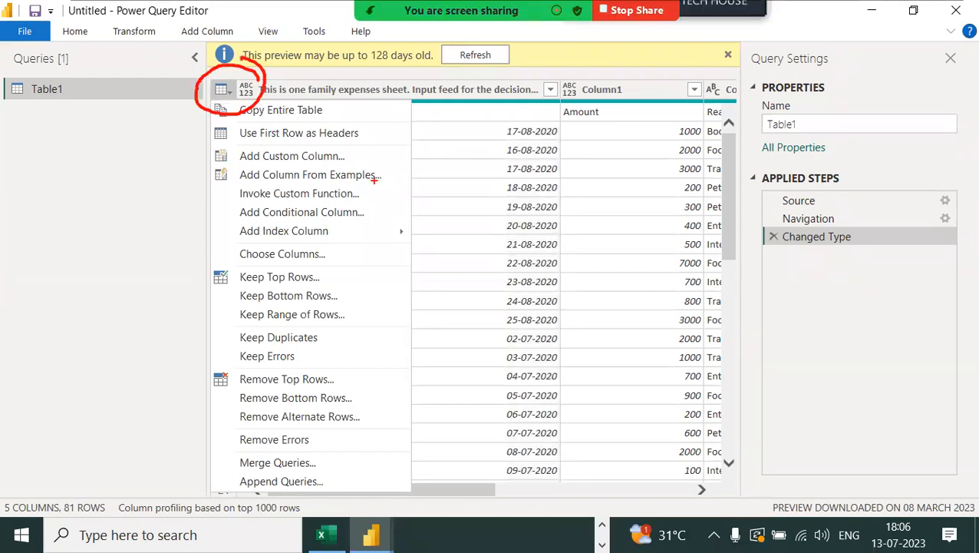
mouse_move(202, 144)
mouse_down()
mouse_move(387, 146)
mouse_move(368, 114)
mouse_move(236, 114)
mouse_move(187, 145)
mouse_move(219, 147)
mouse_up()
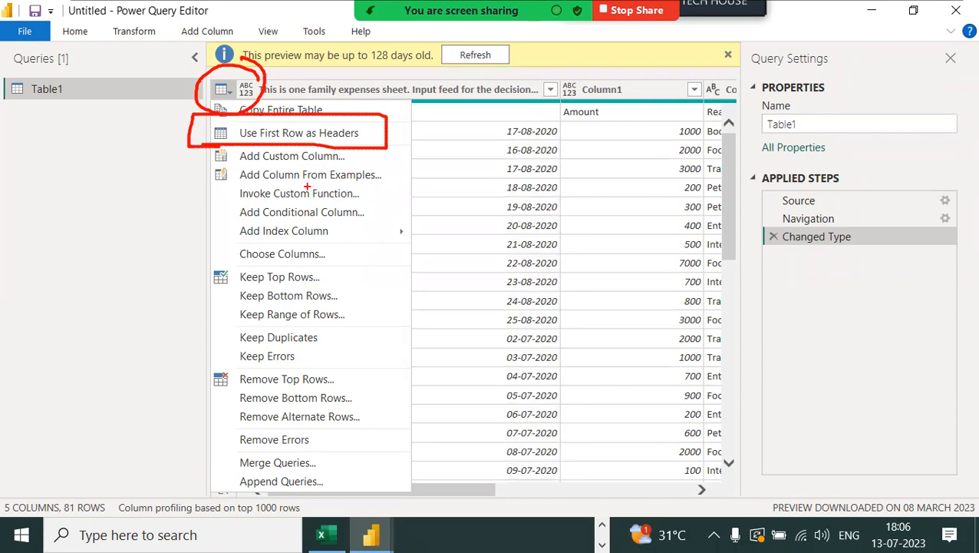
key(Escape)
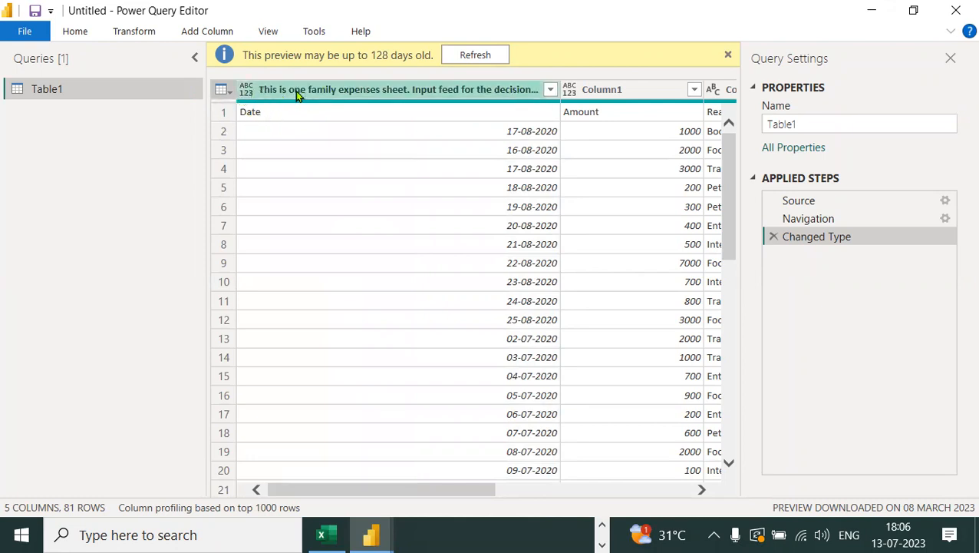
- Use Table1's first row as column headers, and close Power Query Editor with the changes applied to the report
click(223, 90)
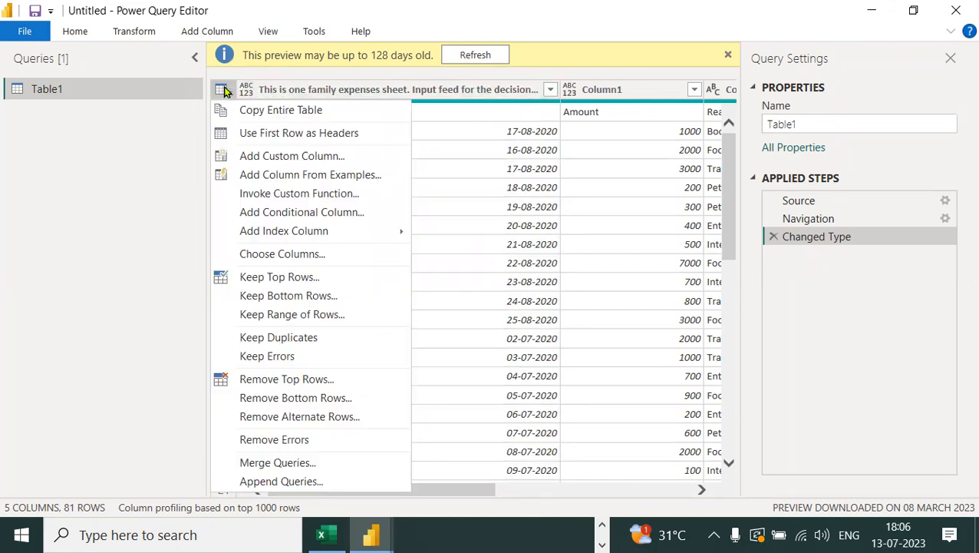
click(247, 132)
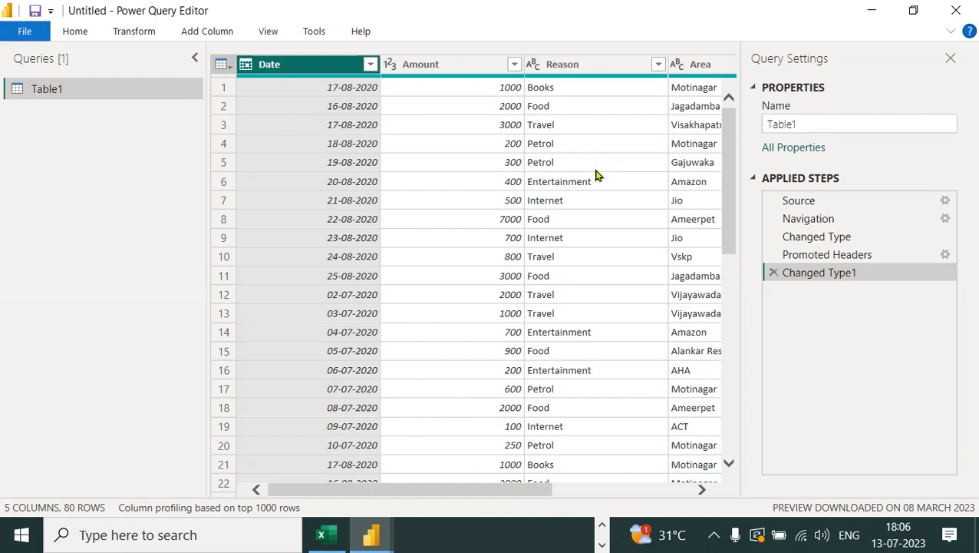
click(75, 34)
click(36, 97)
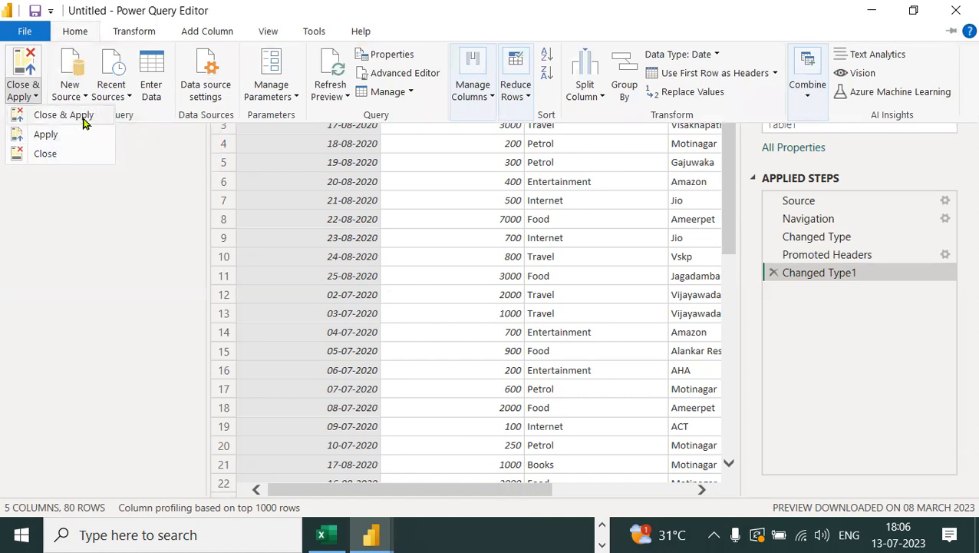
click(42, 114)
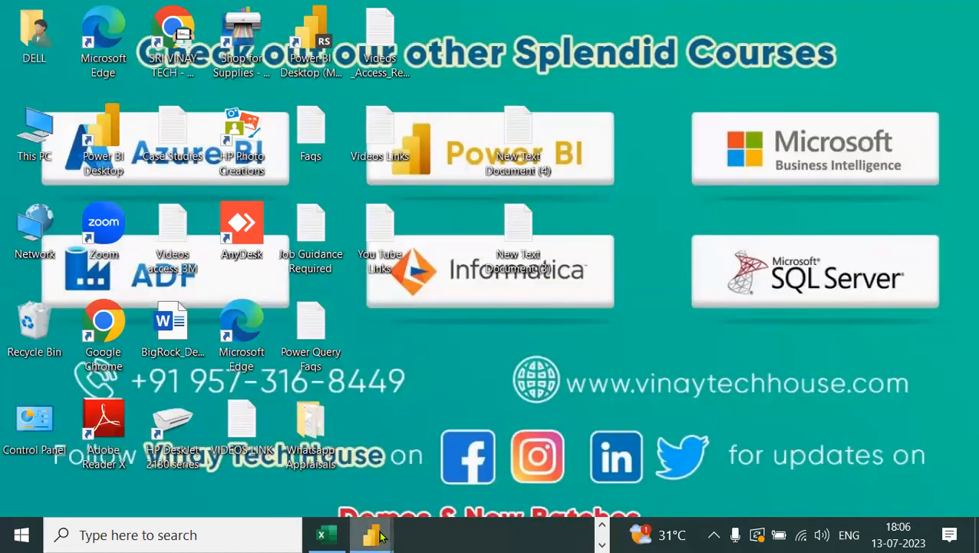
mouse_move(371, 535)
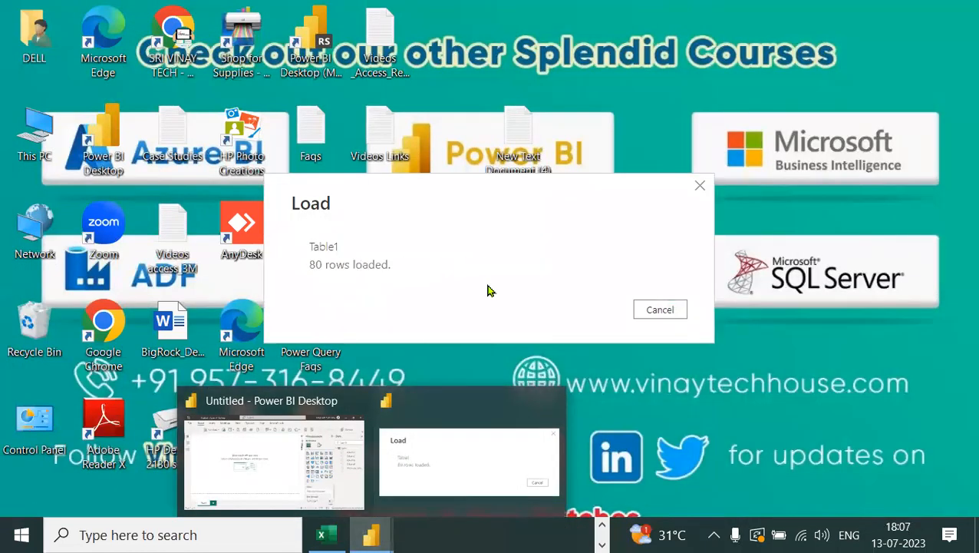
click(409, 468)
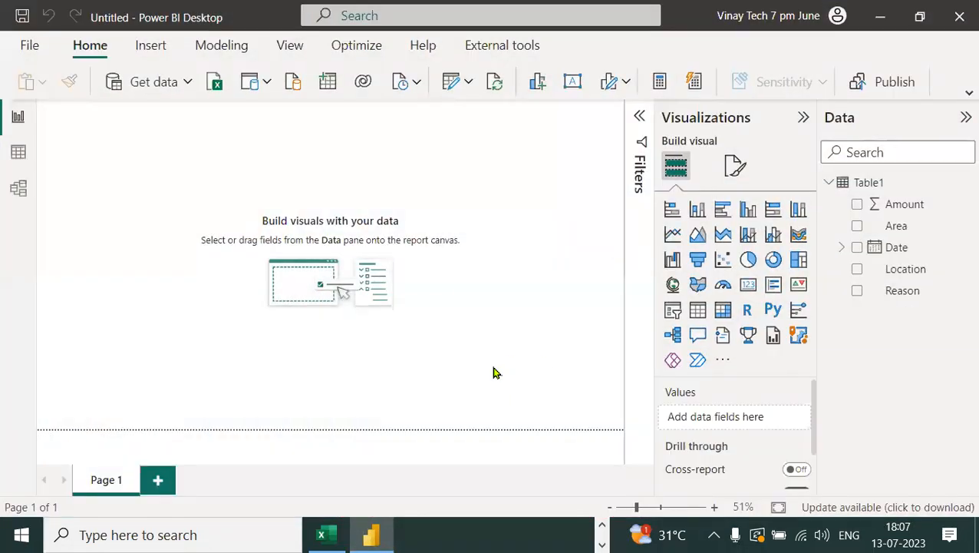
- Review Table1 in Data view and Model view, and return to Report view
click(19, 155)
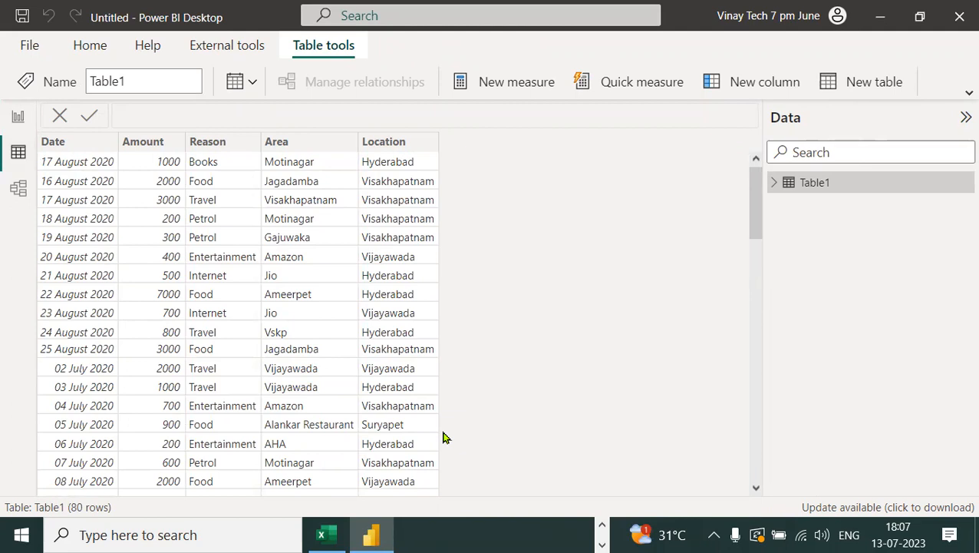
click(24, 191)
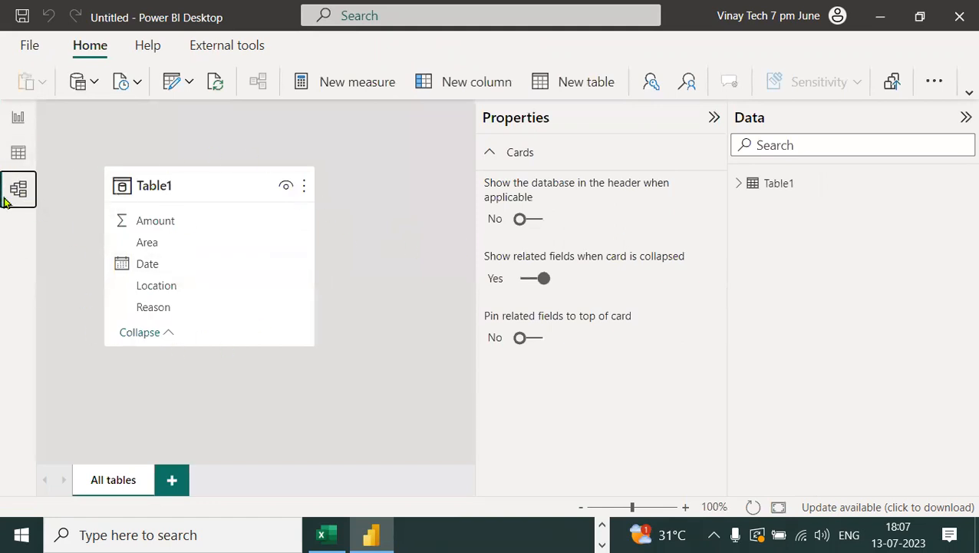
mouse_move(181, 187)
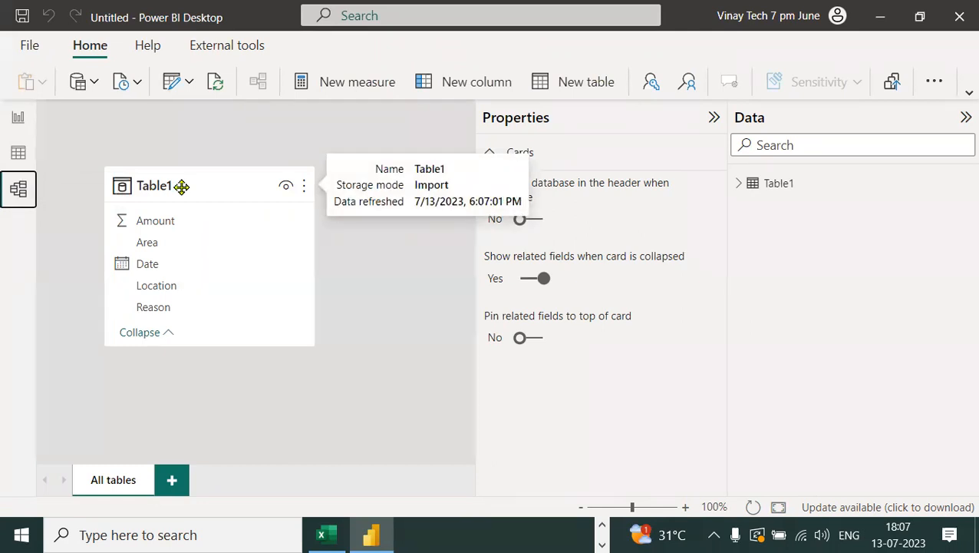
click(23, 126)
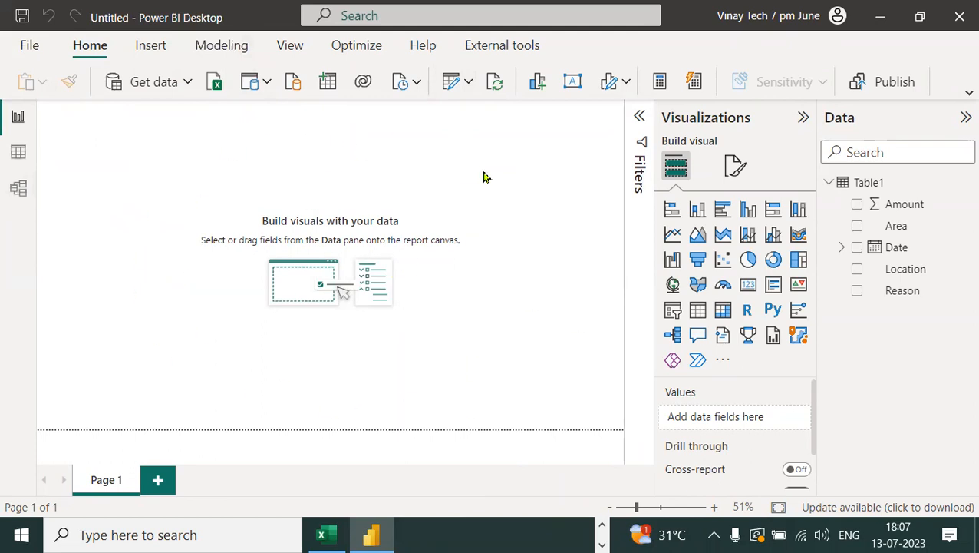
- Draw red arrows from the visuals to the canvas and from Date to Values, and number Get data, Transform data, Model view, Modeling and the canvas 1 to 5
mouse_move(685, 224)
mouse_down()
mouse_move(465, 180)
mouse_move(479, 204)
mouse_move(503, 209)
mouse_up()
mouse_move(891, 247)
mouse_down()
mouse_move(733, 405)
mouse_move(812, 433)
mouse_up()
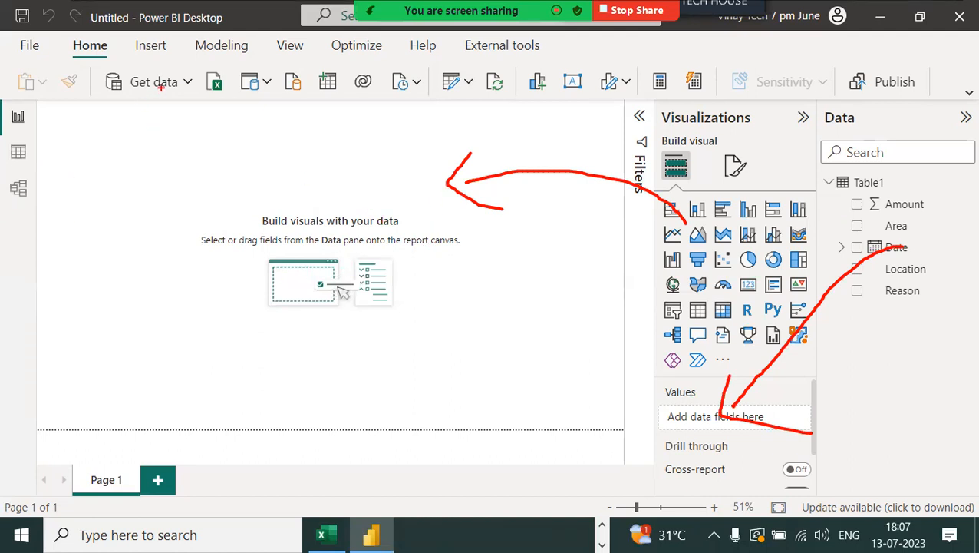
drag(162, 88, 160, 106)
drag(444, 90, 471, 102)
mouse_move(28, 201)
mouse_down()
mouse_move(38, 211)
mouse_move(23, 228)
mouse_up()
drag(230, 52, 234, 93)
mouse_move(305, 209)
mouse_down()
mouse_move(297, 272)
mouse_move(330, 198)
mouse_up()
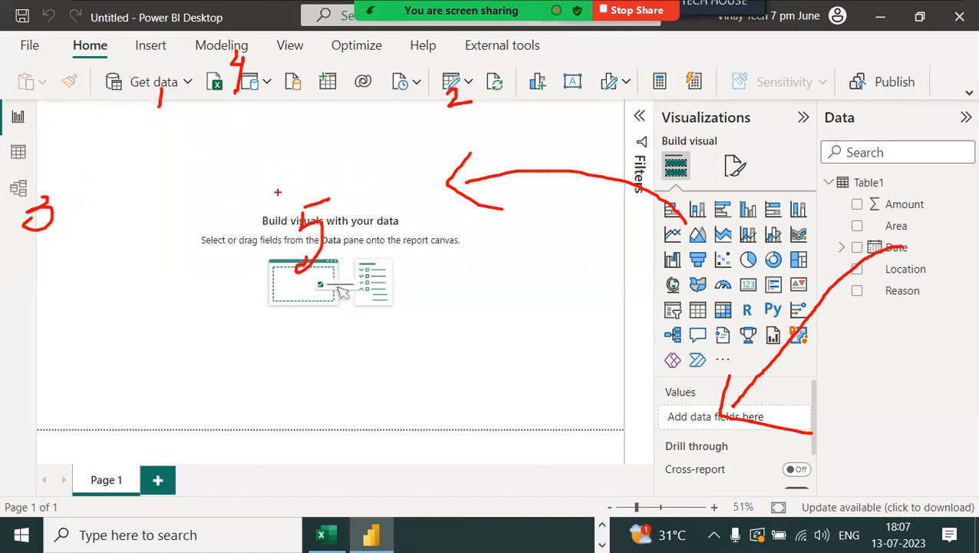
- Add a red two-line text annotation on the canvas reading "Report canvas" and "Report View / Power View area"
text(t)
text(Repor)
text(t canvas)
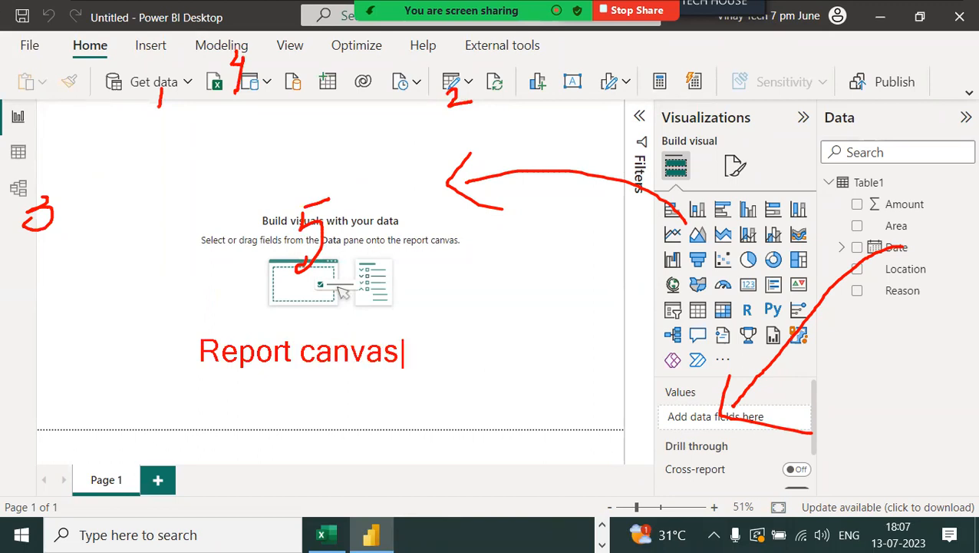
key(Return)
text(Report)
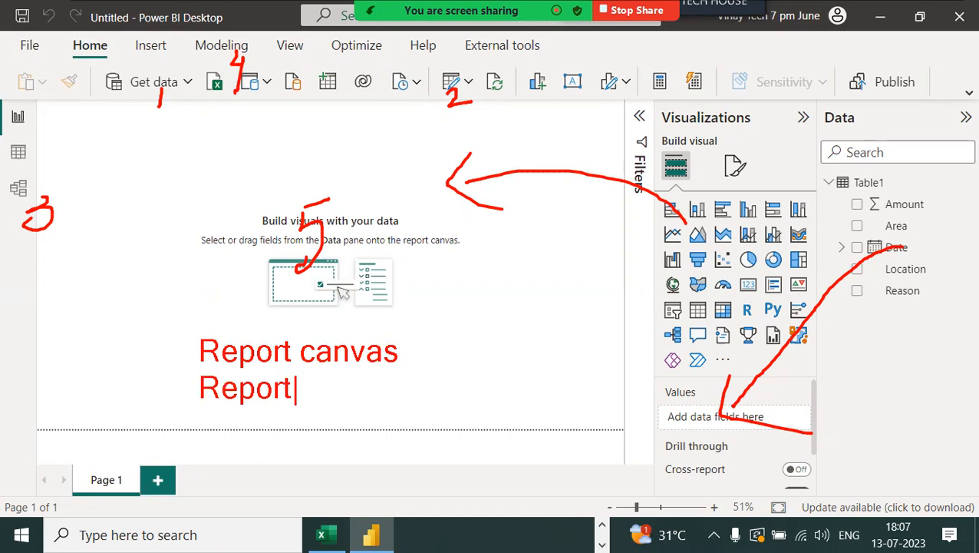
text( View / Powe)
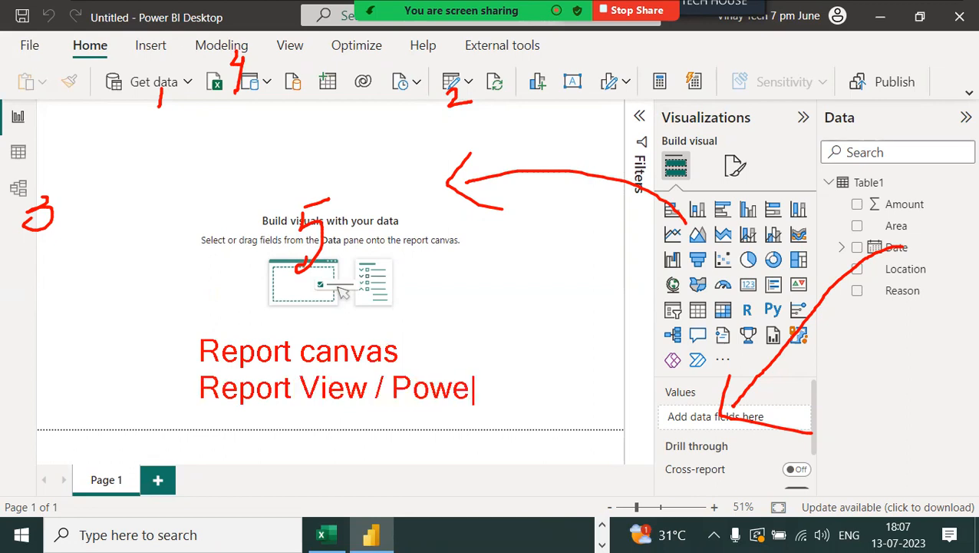
text(r View area)
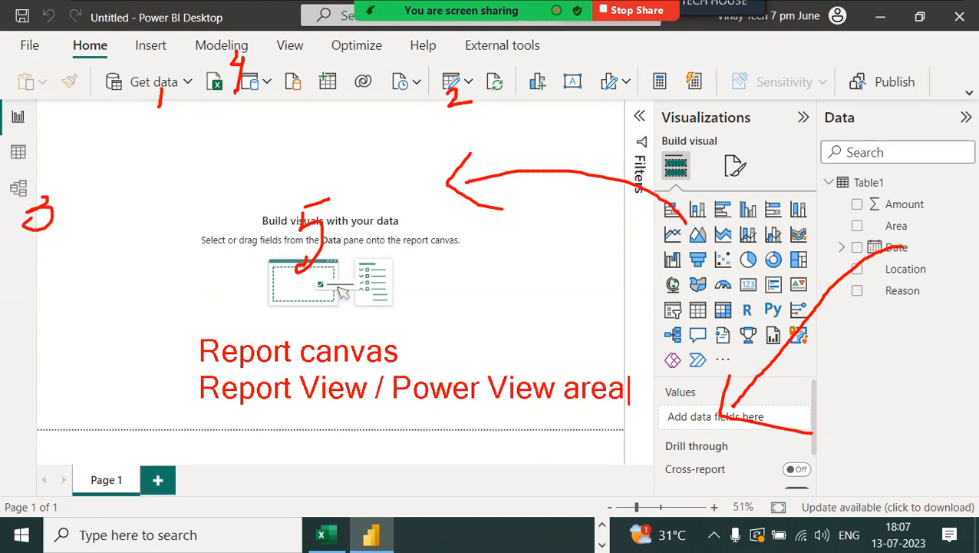
- Outline the visuals gallery and Table1's fields together in red, add an equals sign and a plus sign, and clear the annotations
key(Escape)
drag(715, 249, 757, 240)
drag(707, 266, 741, 258)
mouse_move(802, 240)
mouse_down()
mouse_move(837, 241)
mouse_move(827, 253)
mouse_up()
mouse_move(949, 168)
mouse_down()
mouse_move(662, 152)
mouse_move(800, 347)
mouse_move(973, 160)
mouse_move(875, 139)
mouse_up()
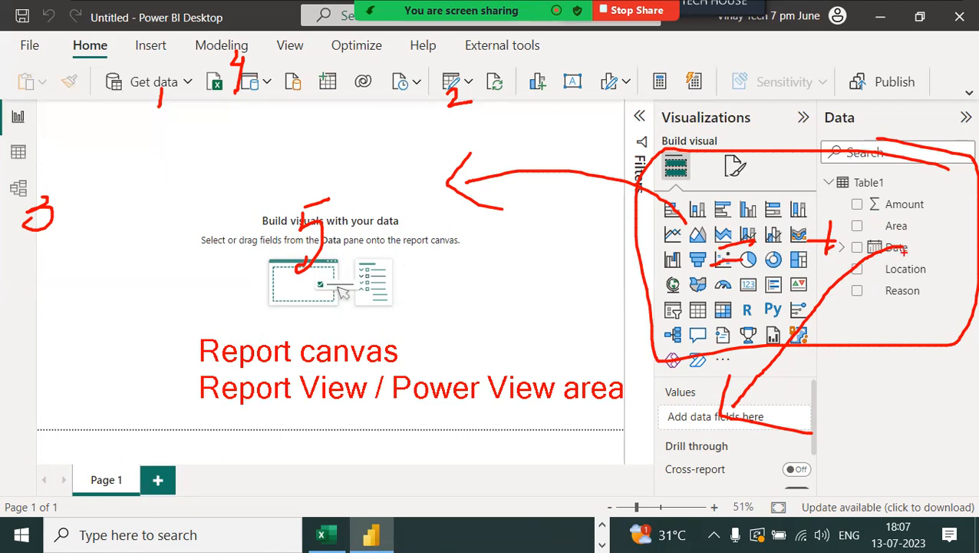
click(637, 10)
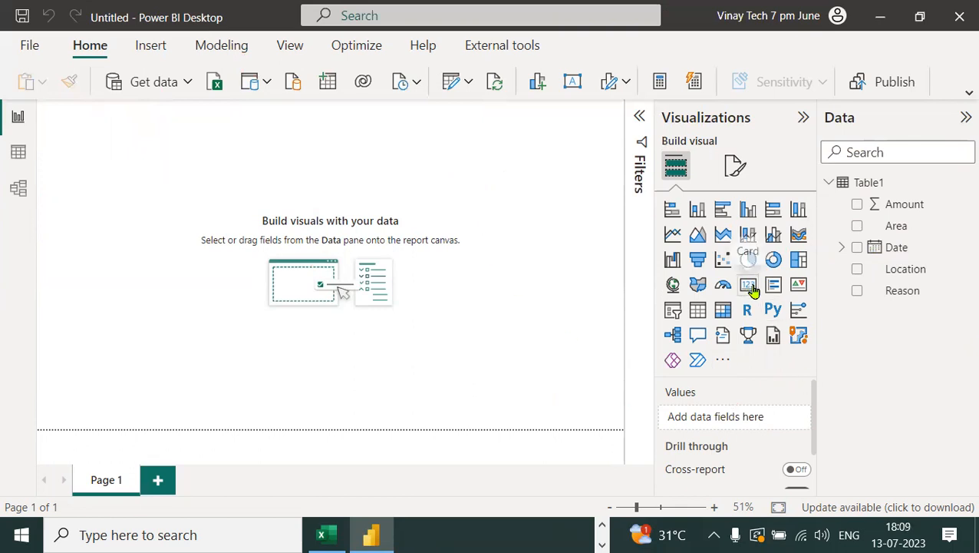
- Circle visual types in the gallery in red, including Card, Map and Table, and clear the annotations
mouse_move(763, 290)
mouse_down()
mouse_move(752, 274)
mouse_move(735, 286)
mouse_up()
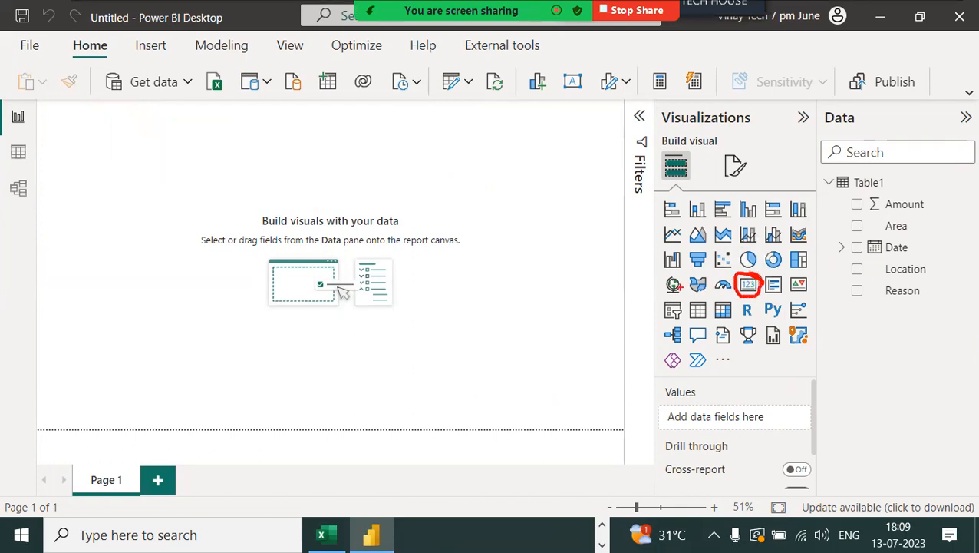
mouse_move(688, 278)
mouse_down()
mouse_move(653, 286)
mouse_move(687, 288)
mouse_move(694, 329)
mouse_move(712, 297)
mouse_up()
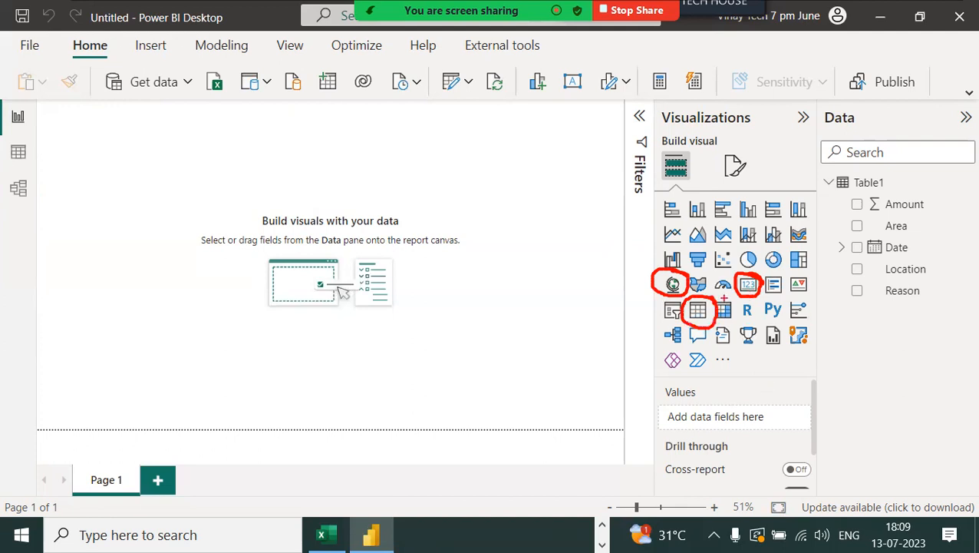
mouse_move(764, 249)
mouse_down()
mouse_move(733, 247)
mouse_move(741, 270)
mouse_move(764, 254)
mouse_up()
mouse_move(689, 293)
mouse_down()
mouse_move(654, 290)
mouse_move(691, 327)
mouse_move(700, 298)
mouse_up()
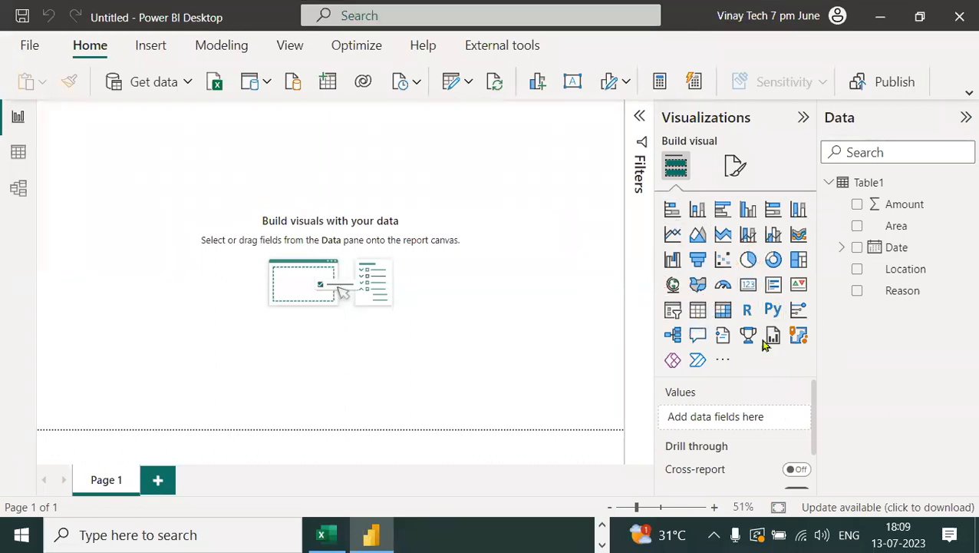
- Add a card visual showing the sum of Amount to the report, with the Filters pane collapsed
click(749, 288)
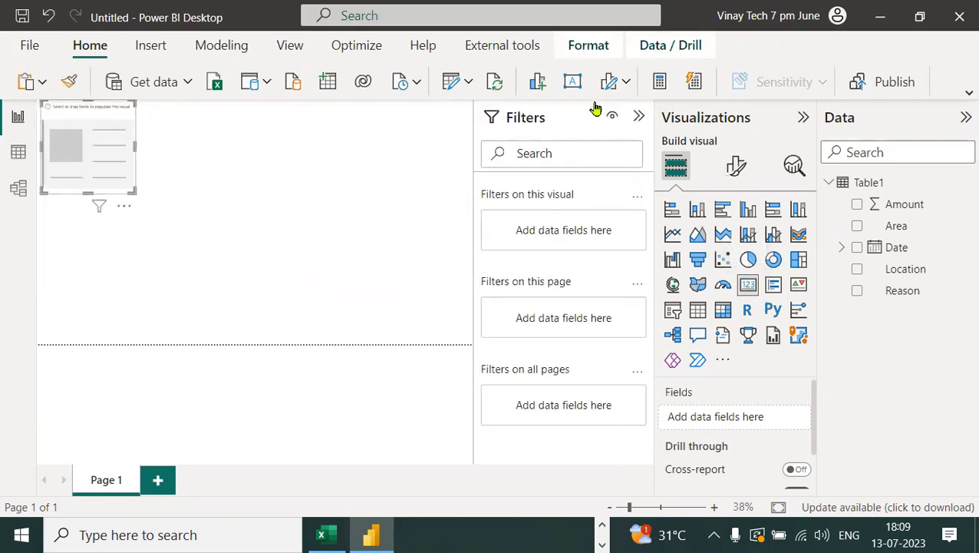
click(639, 117)
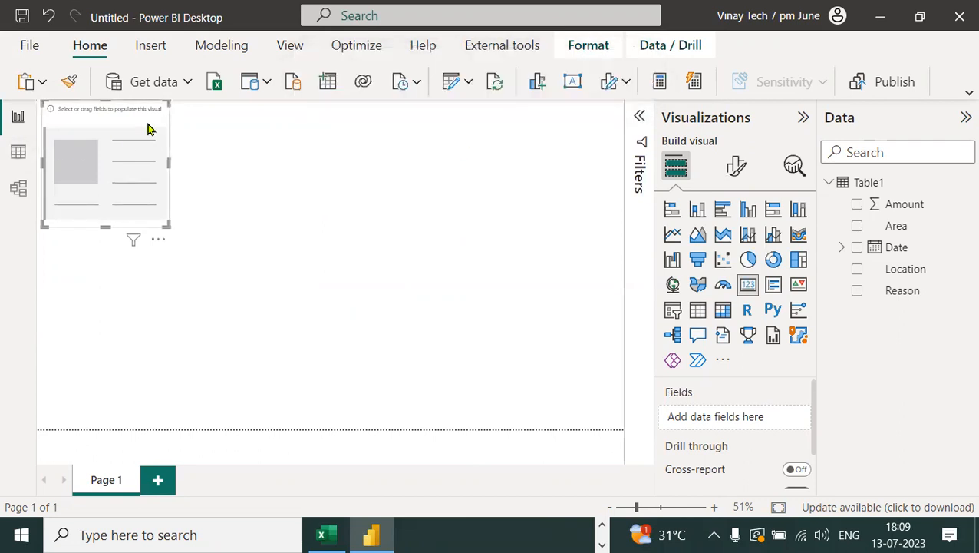
drag(879, 208, 745, 416)
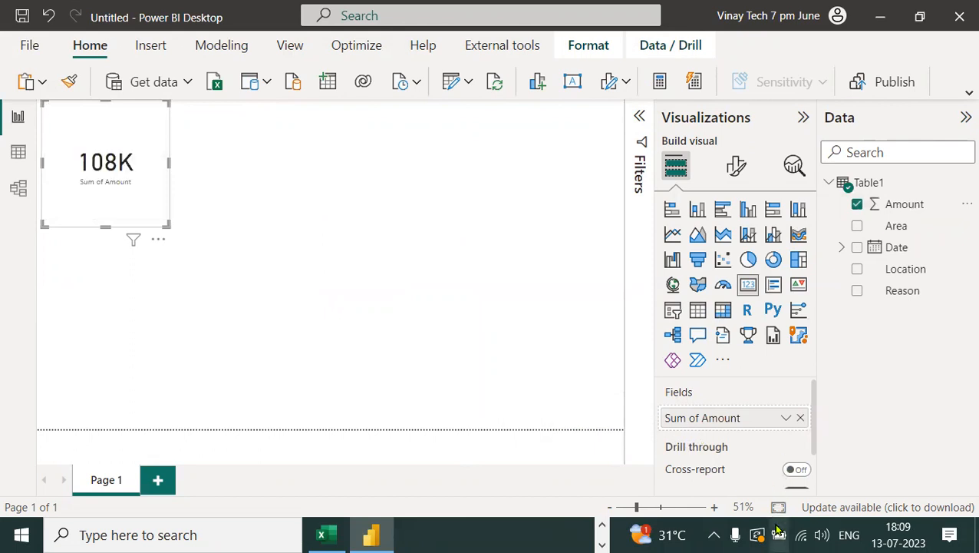
- Annotate the card workflow in red: 1 at Card, arrow 2 from Amount to Fields, arrow 3 from Fields to the card; clear it
drag(766, 296, 766, 314)
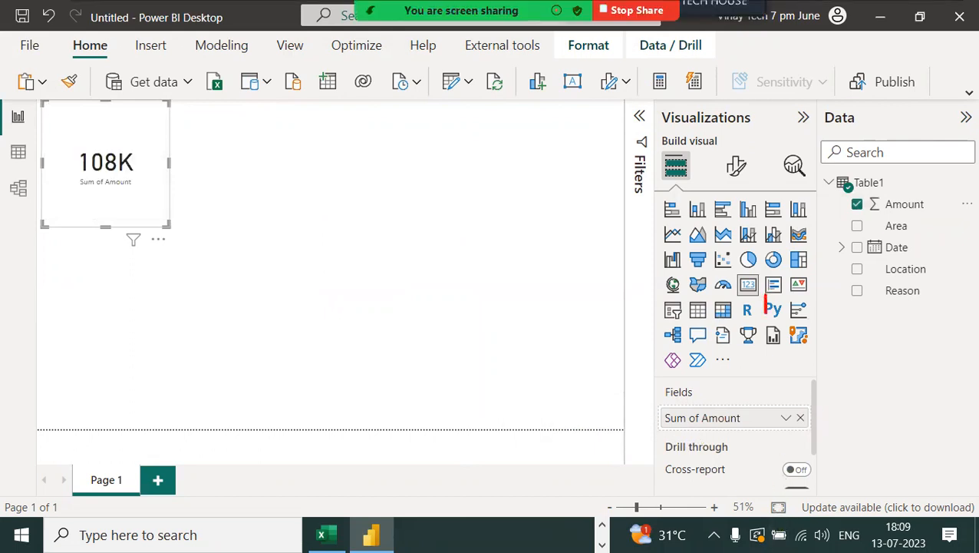
drag(883, 203, 742, 413)
drag(751, 373, 764, 418)
drag(824, 360, 857, 370)
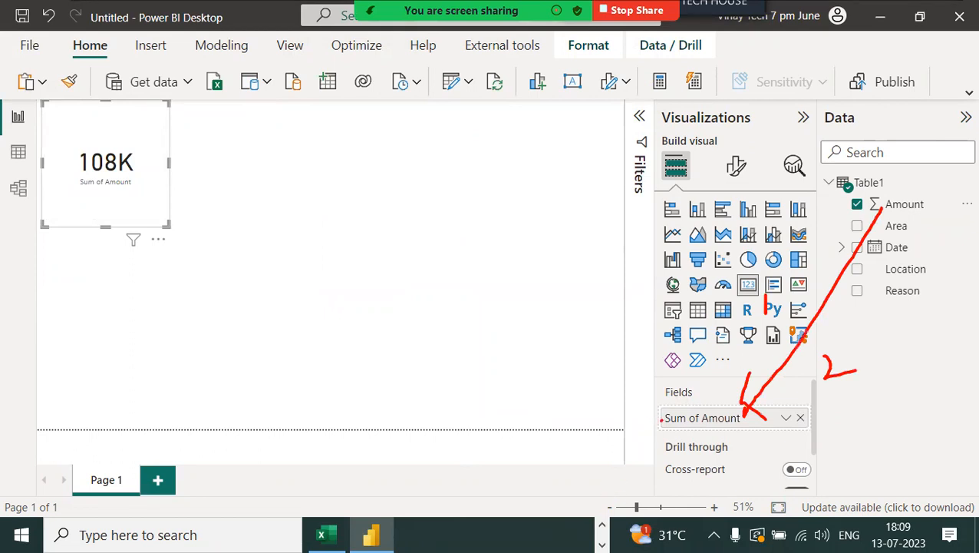
drag(661, 420, 77, 192)
mouse_move(80, 245)
mouse_down()
mouse_move(92, 189)
mouse_move(137, 176)
mouse_move(137, 219)
mouse_move(118, 222)
mouse_up()
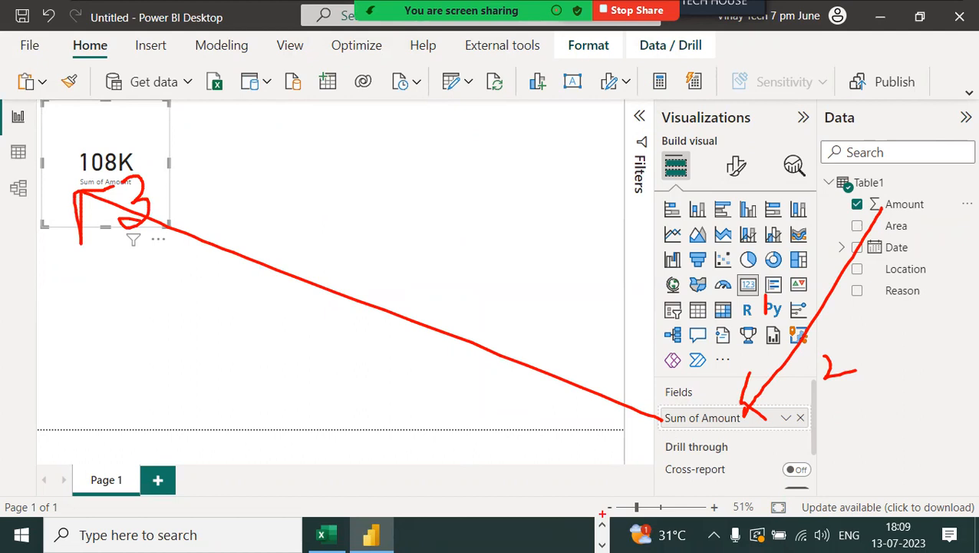
key(Escape)
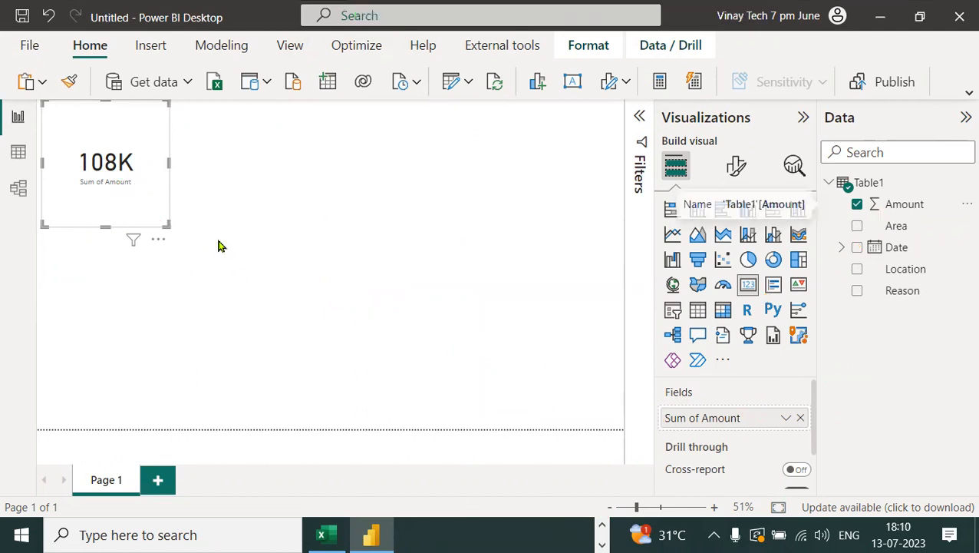
- Add a second card beside the Sum of Amount card, showing Amount summarized as Average
click(264, 174)
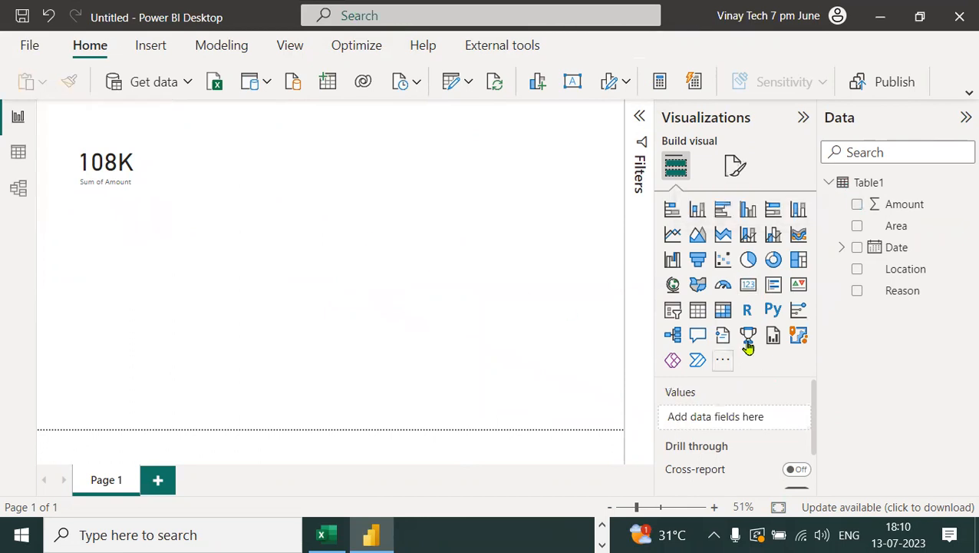
click(751, 293)
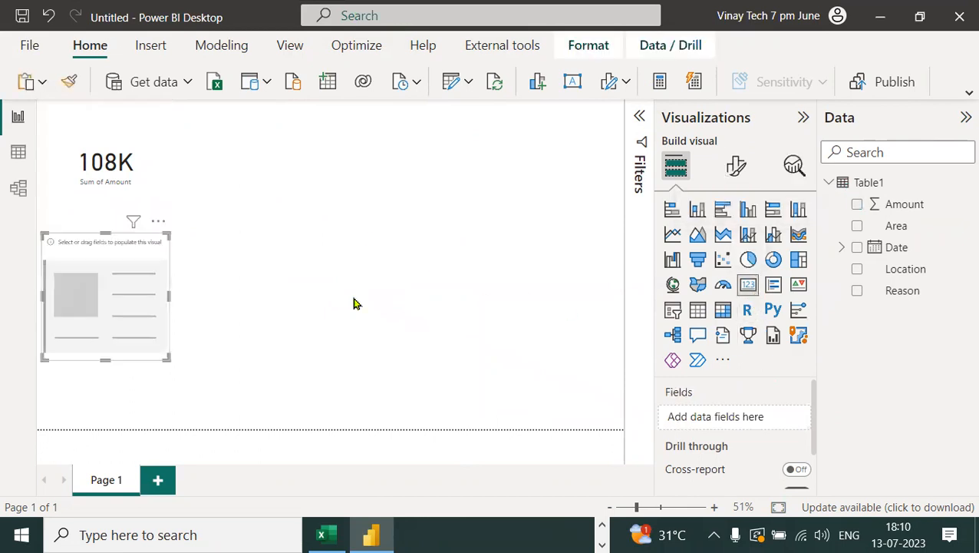
drag(142, 251, 284, 131)
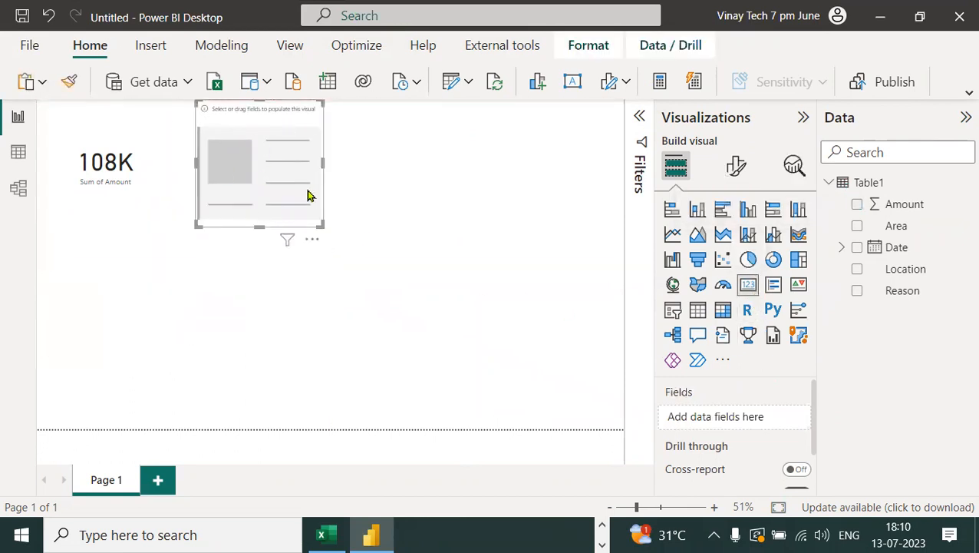
drag(903, 203, 755, 418)
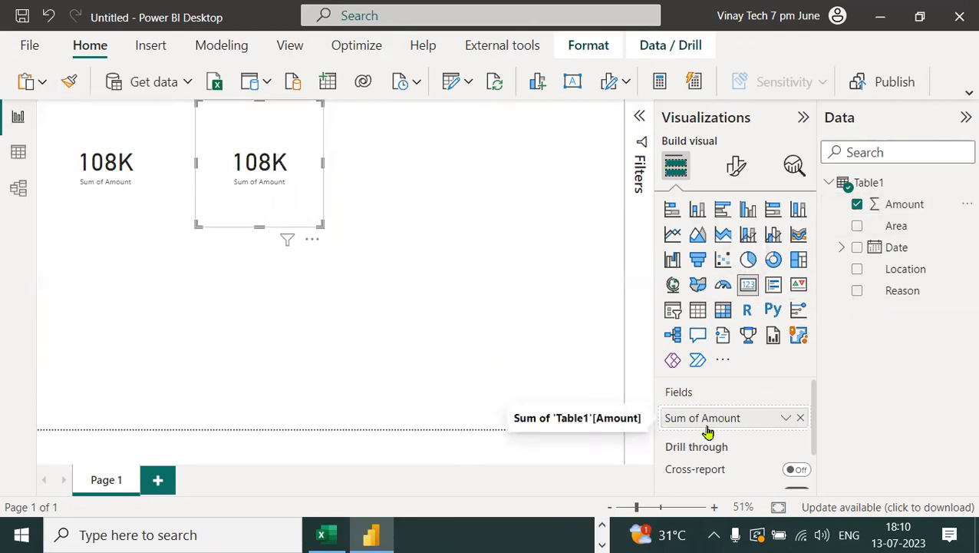
click(785, 419)
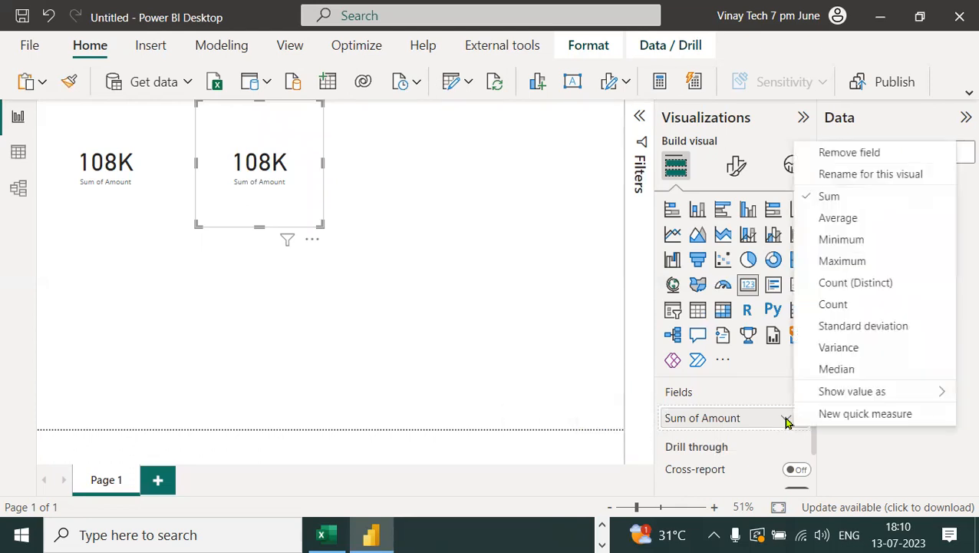
click(837, 221)
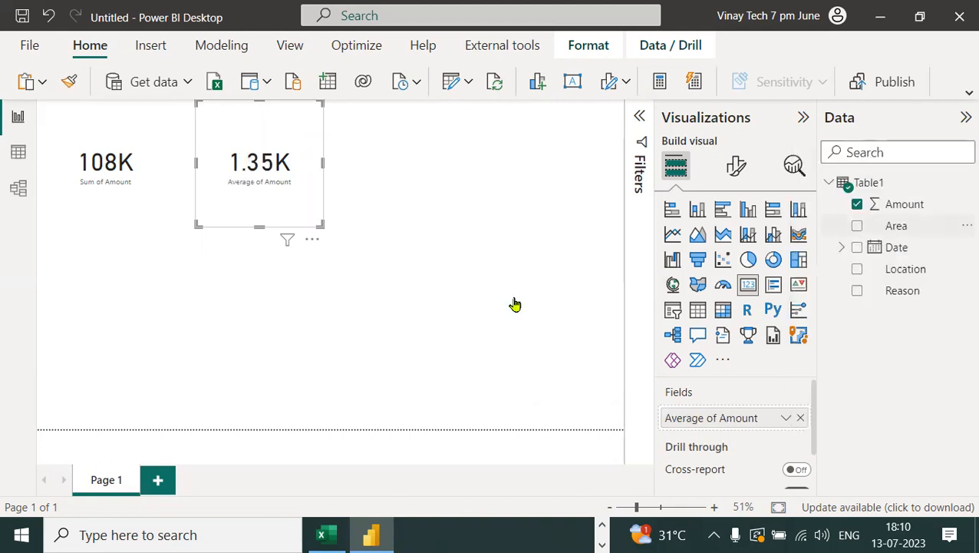
- Add an empty third card beside the Average of Amount card, and check Table1's rows in Data view before returning to Report view
click(230, 323)
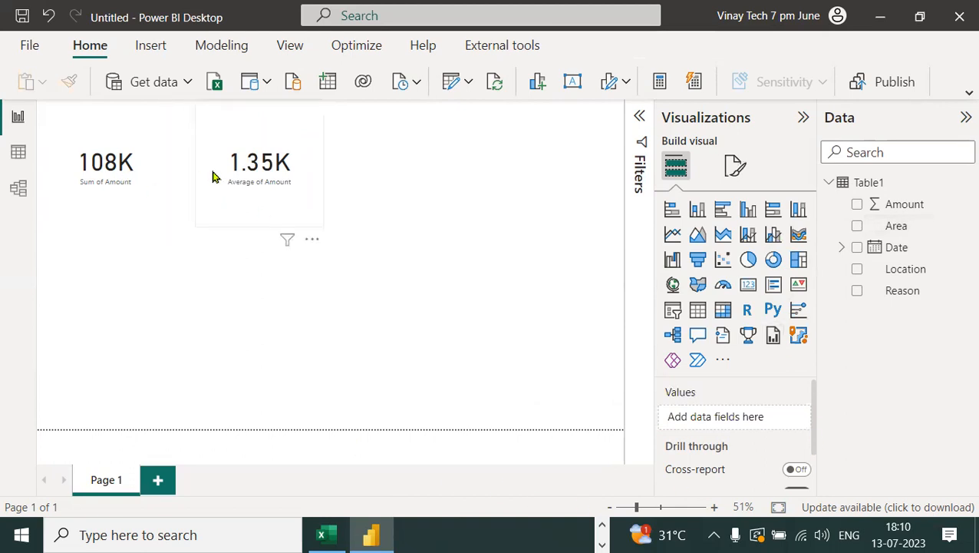
click(748, 285)
drag(79, 251, 422, 140)
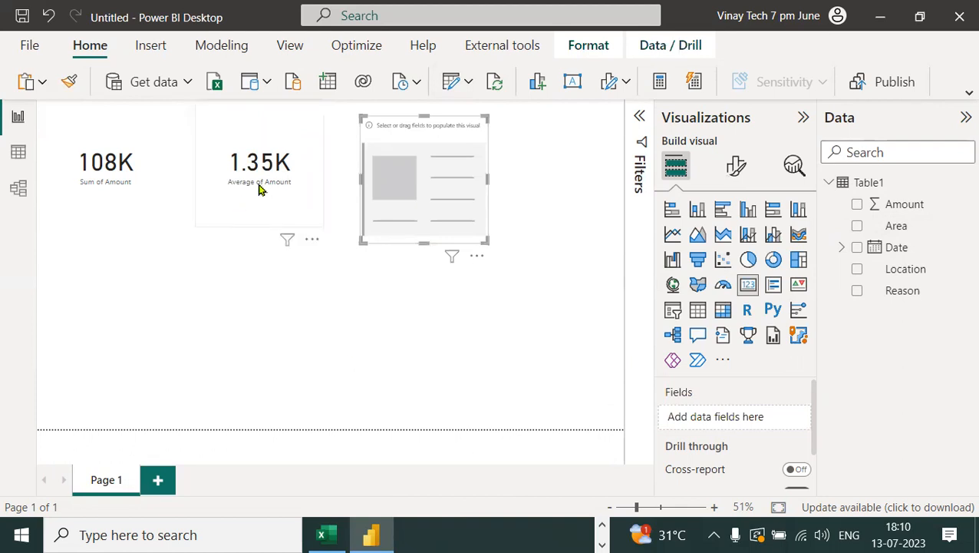
click(17, 155)
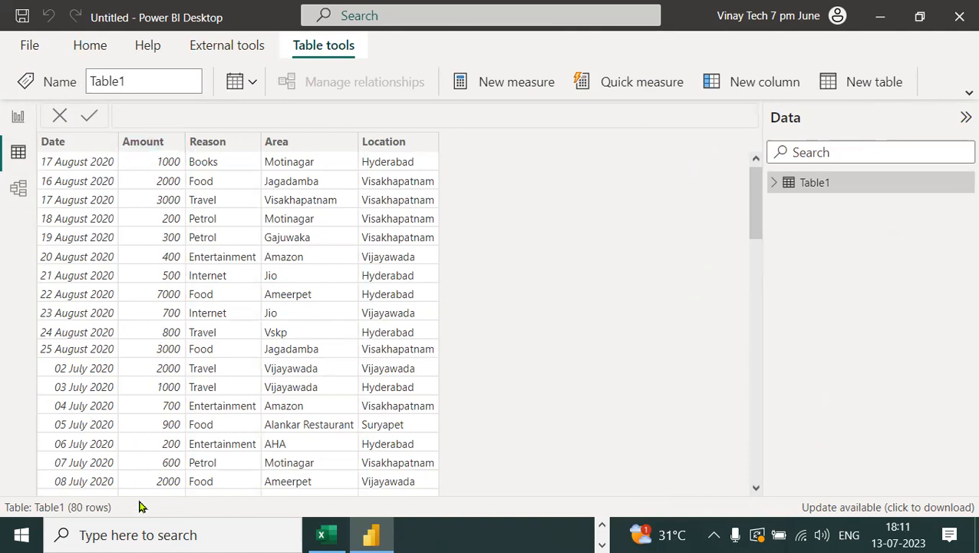
click(19, 116)
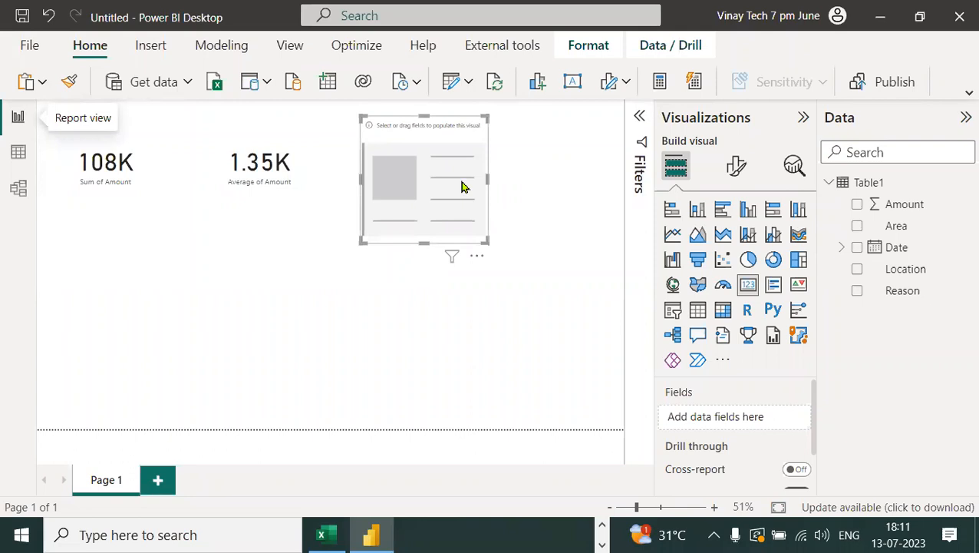
- Add the Location field to the third card and summarize it as Count
drag(927, 271, 760, 421)
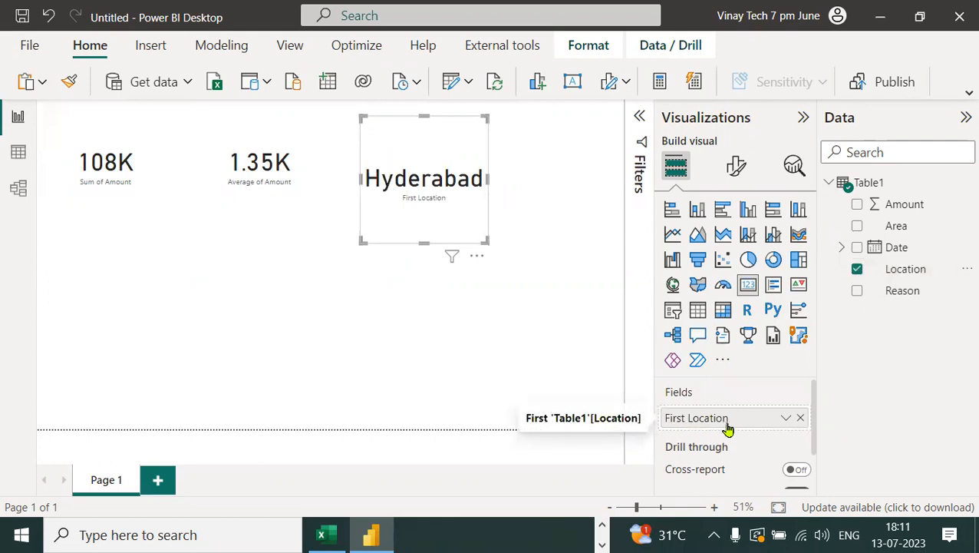
click(788, 419)
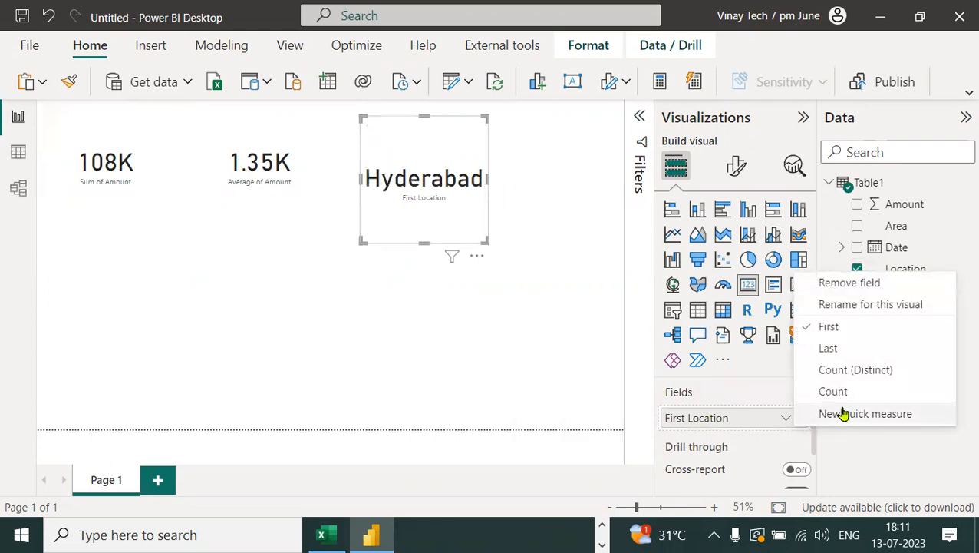
click(544, 393)
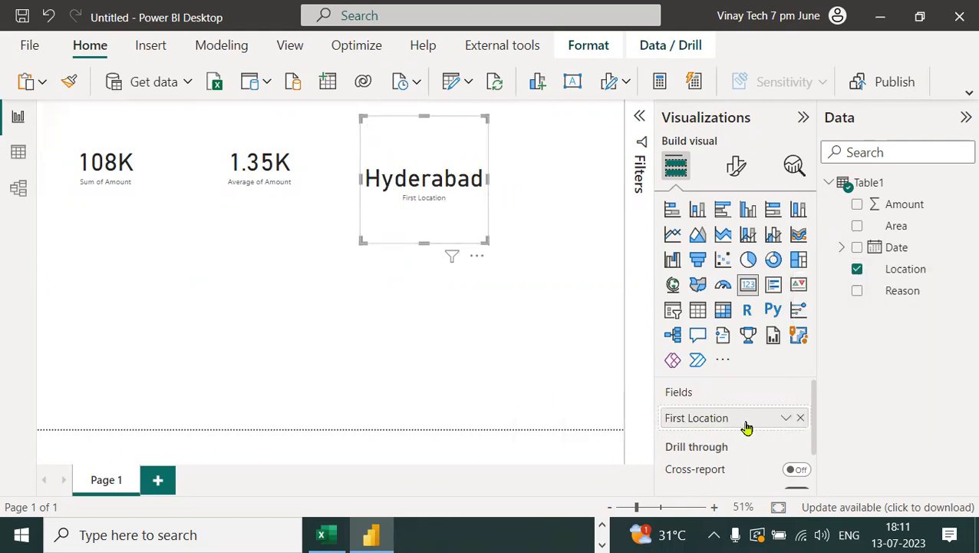
click(787, 421)
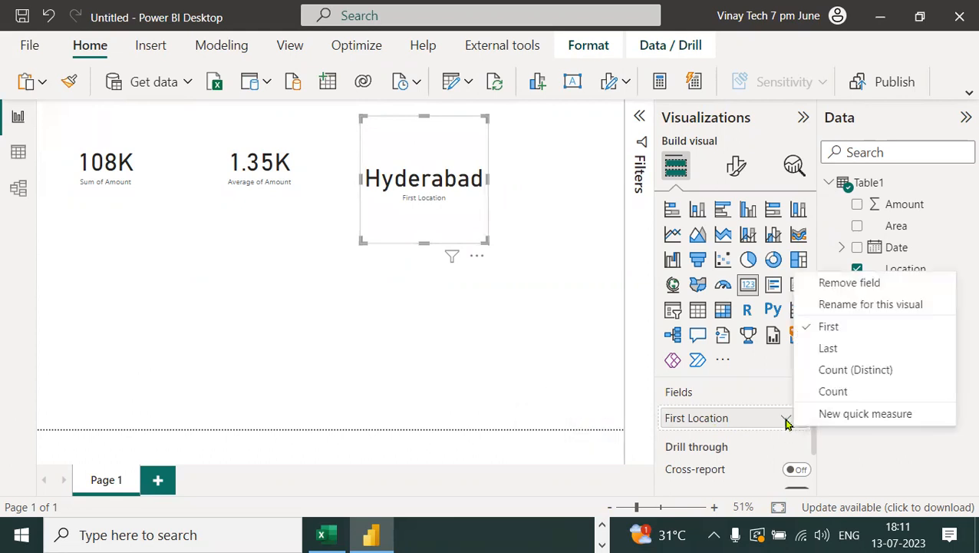
click(843, 394)
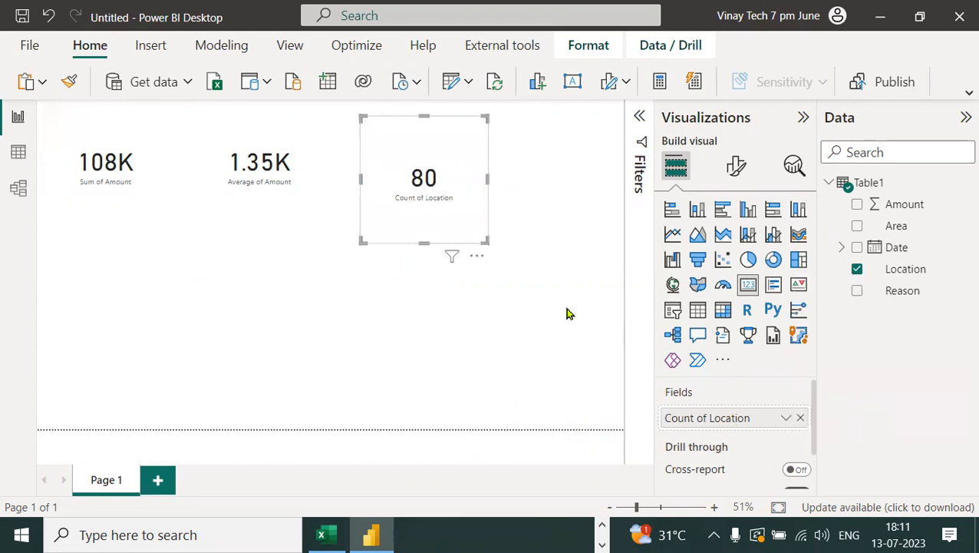
- Show the Count of Location summarization options, annotate in red the path from Amount through Fields to them, and clear the annotations
click(787, 421)
mouse_move(779, 396)
mouse_down()
mouse_move(798, 430)
mouse_move(791, 397)
mouse_up()
mouse_move(863, 201)
mouse_down()
mouse_move(693, 388)
mouse_move(784, 405)
mouse_move(797, 328)
mouse_move(815, 337)
mouse_up()
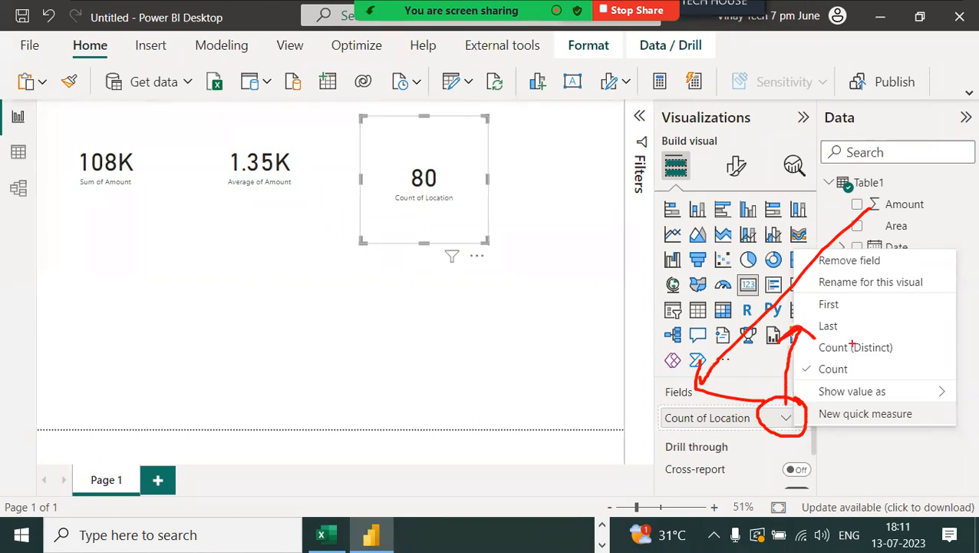
click(533, 206)
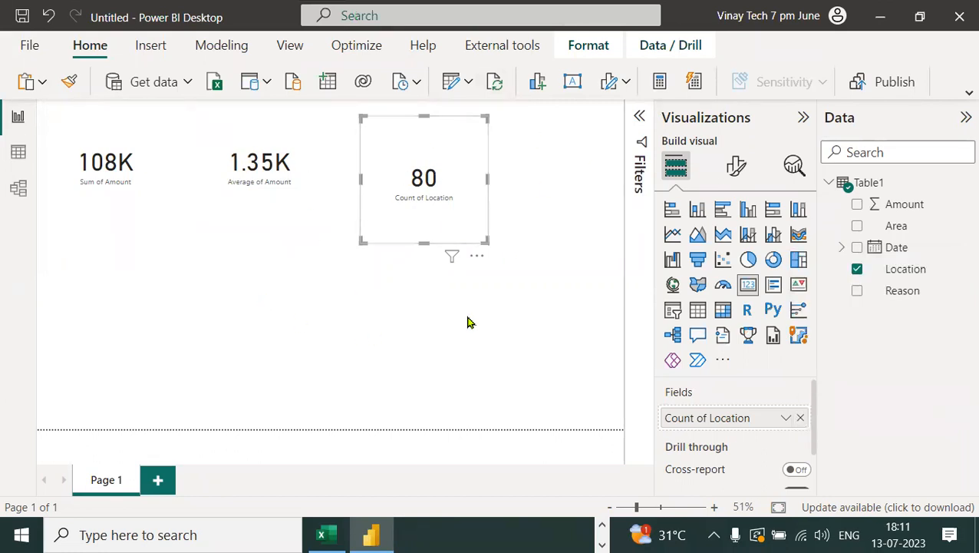
- Open the Sum of Amount card's formatting options, and annotate the build and format icons with red arrows and the texts "fields" and "format"
click(129, 161)
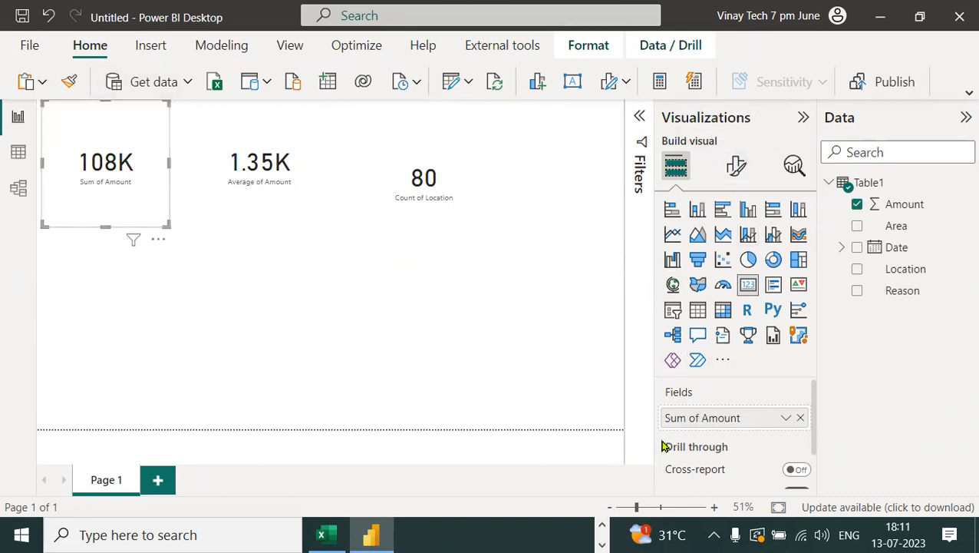
click(736, 170)
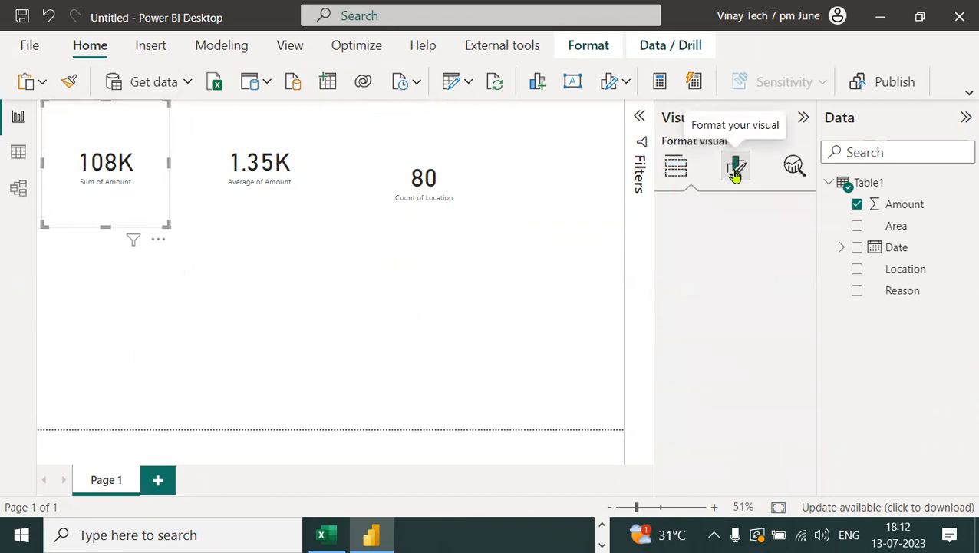
mouse_move(148, 141)
mouse_down()
mouse_move(667, 133)
mouse_move(671, 156)
mouse_move(745, 126)
mouse_move(756, 153)
mouse_move(767, 154)
mouse_up()
text(format)
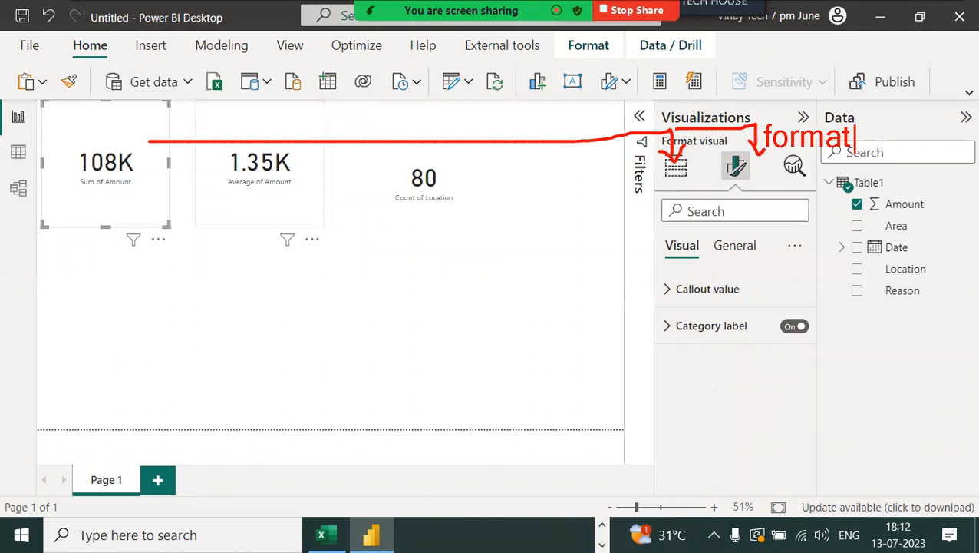
click(657, 190)
text(fields)
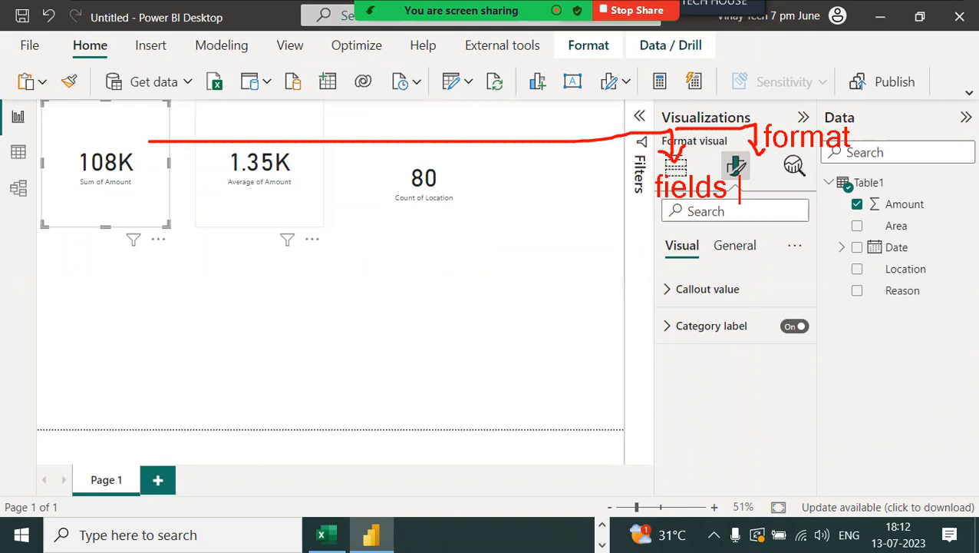
- Draw red arrows from Callout value to the first card's number and from Category label to its caption
drag(670, 289, 128, 166)
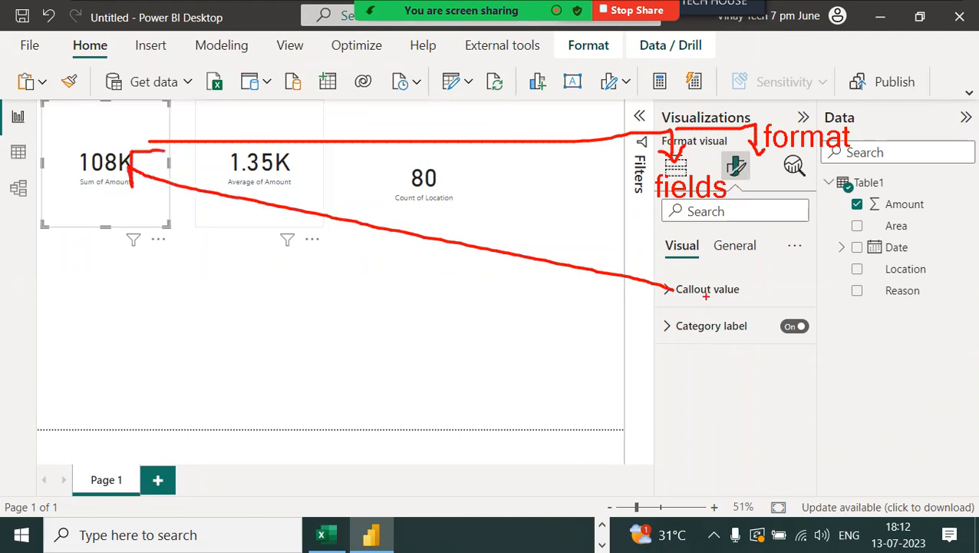
mouse_move(132, 201)
mouse_down()
mouse_move(454, 295)
mouse_move(684, 330)
mouse_up()
drag(112, 189, 157, 190)
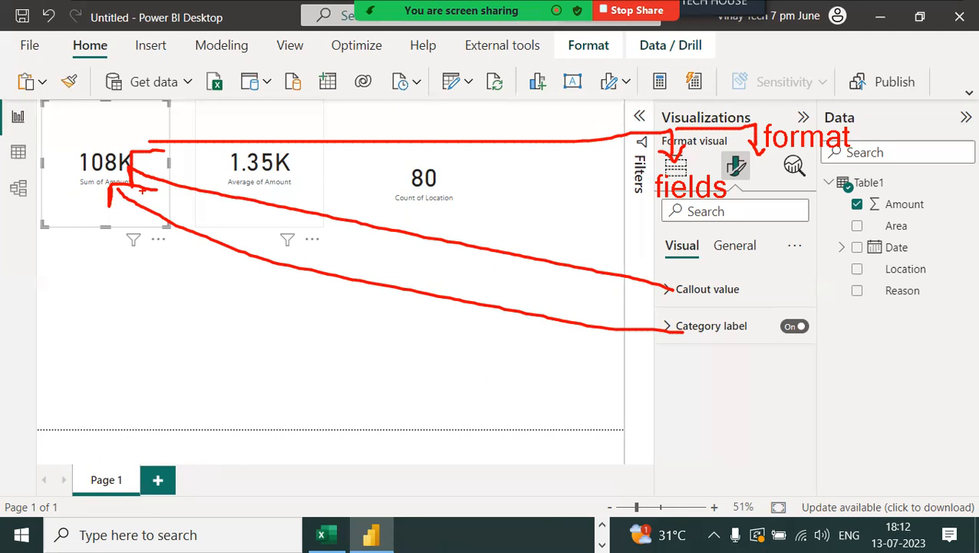
- Format the Sum of Amount card's callout value at font size 30, bold and dark blue
click(668, 290)
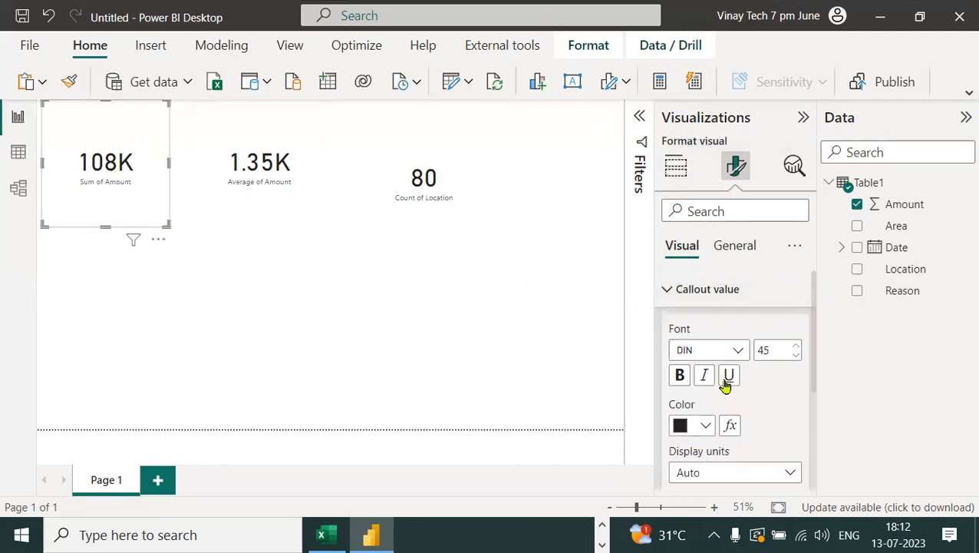
double_click(777, 350)
text(30)
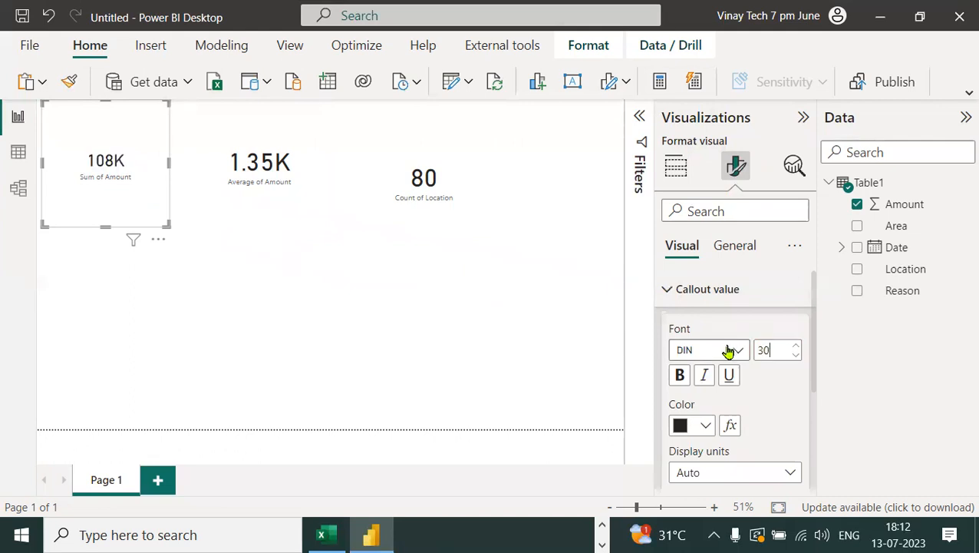
click(680, 375)
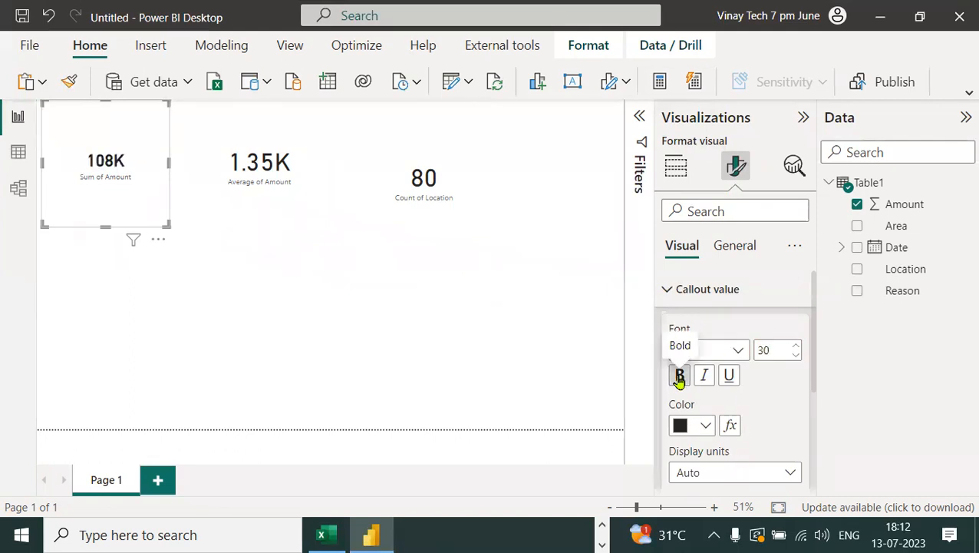
click(705, 426)
click(764, 349)
- Set the display units of the Sum of Amount card's callout value to None
scroll(774, 395, down, 2)
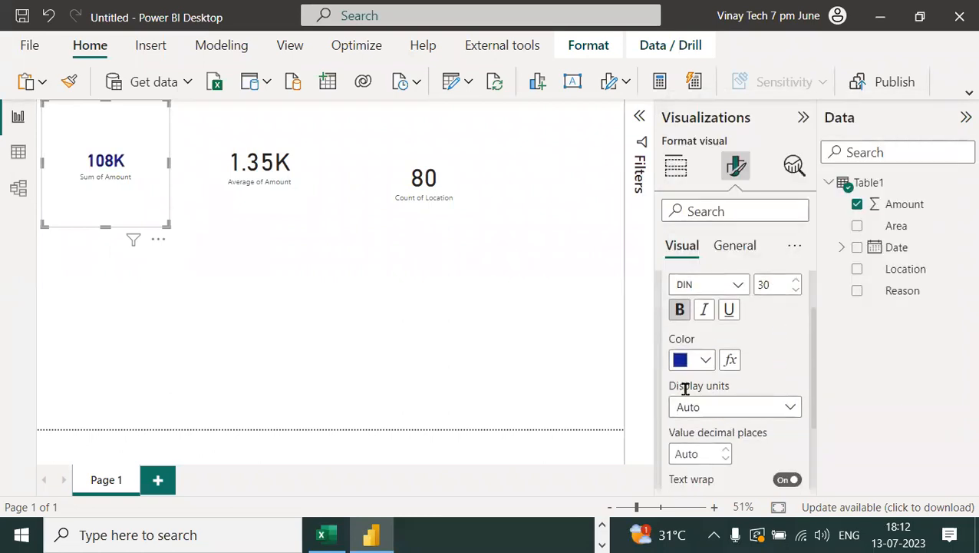
click(717, 415)
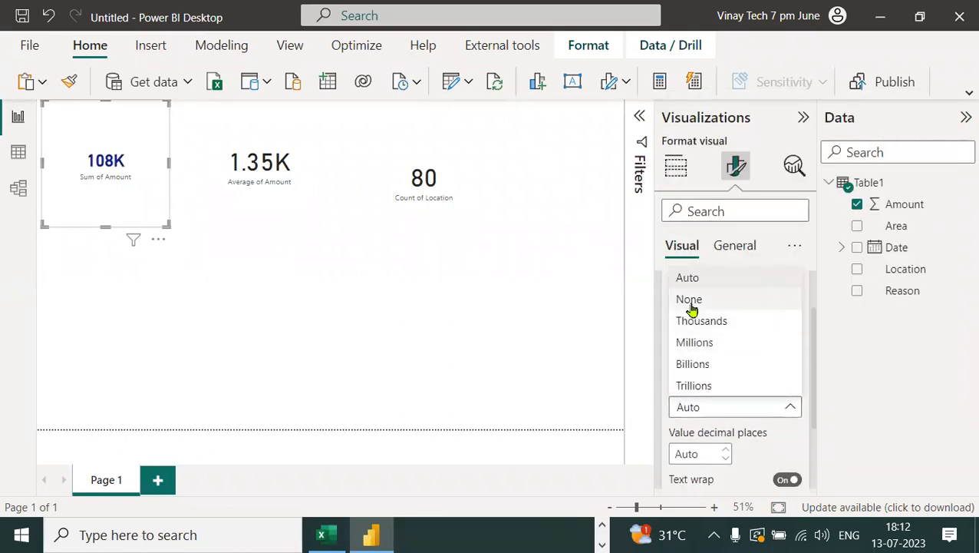
click(693, 305)
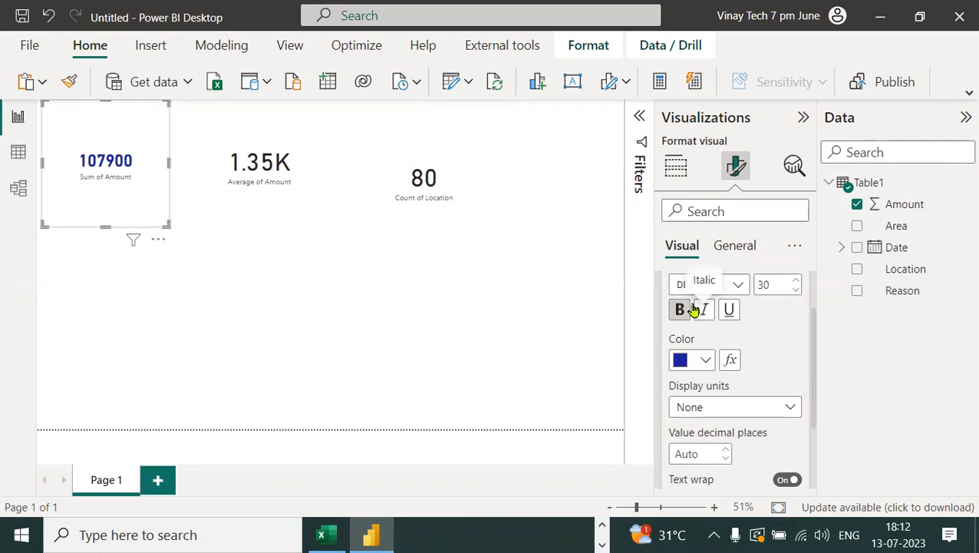
click(720, 406)
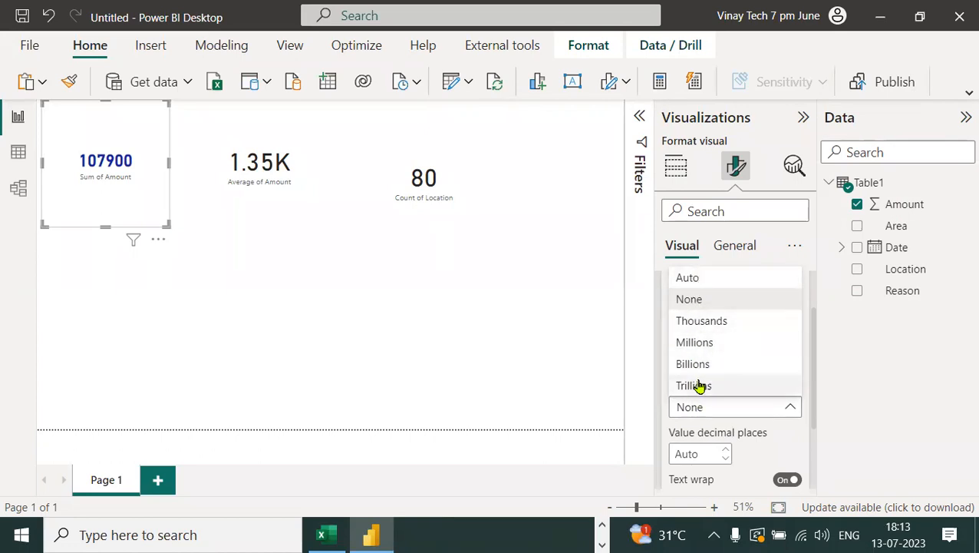
click(791, 455)
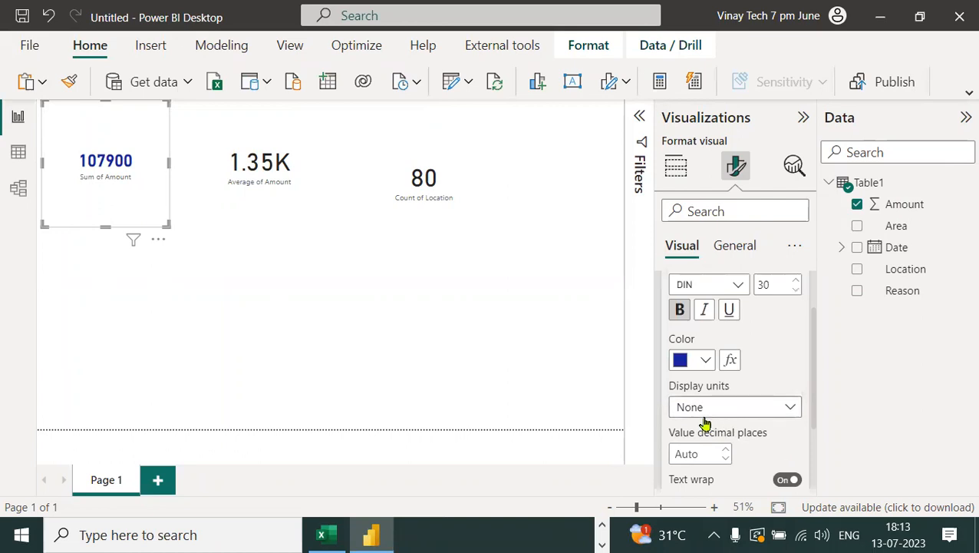
- Make the Sum of Amount card's category label bold with font size 20
scroll(691, 368, down, 2)
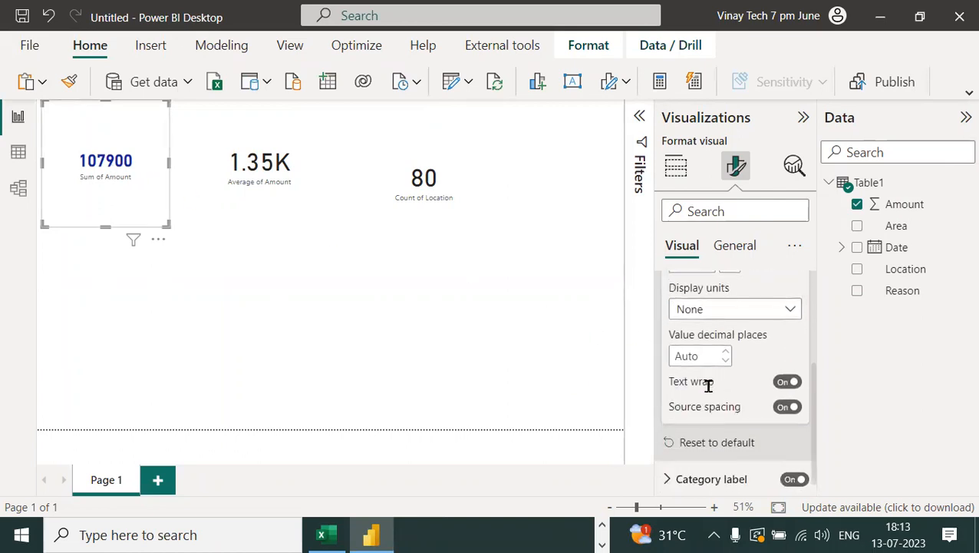
click(667, 472)
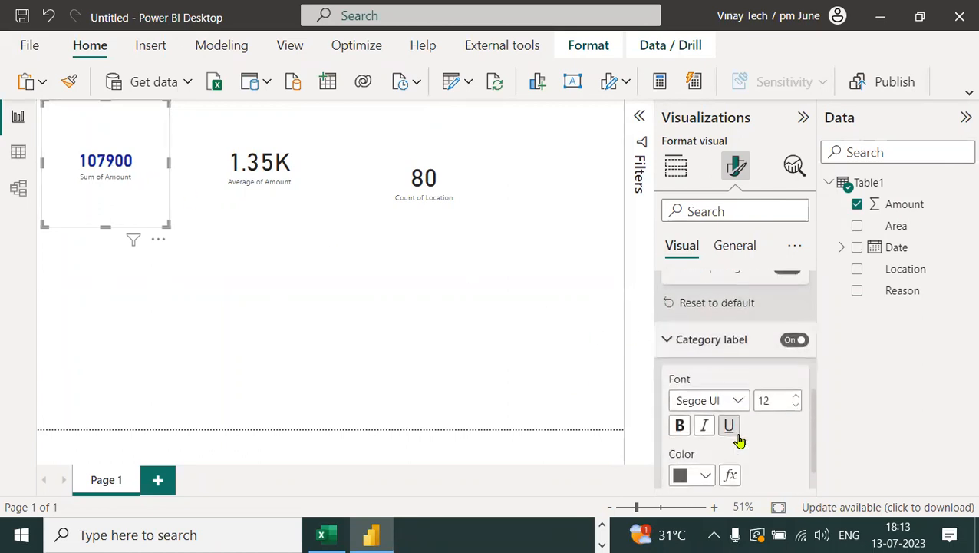
click(679, 392)
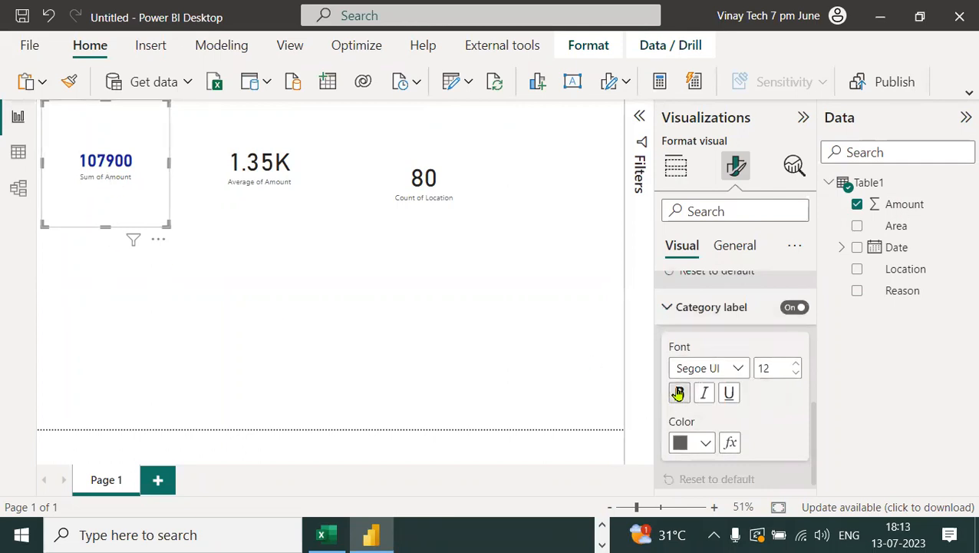
double_click(776, 367)
key(BackSpace)
text(20)
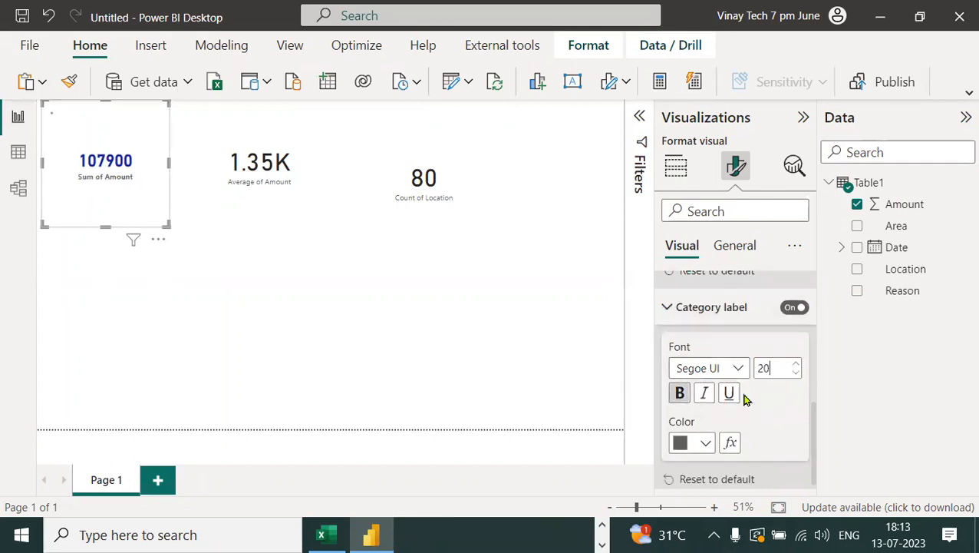
click(746, 398)
- Colour the Sum of Amount card's category label pink and set its font size to 15
click(706, 443)
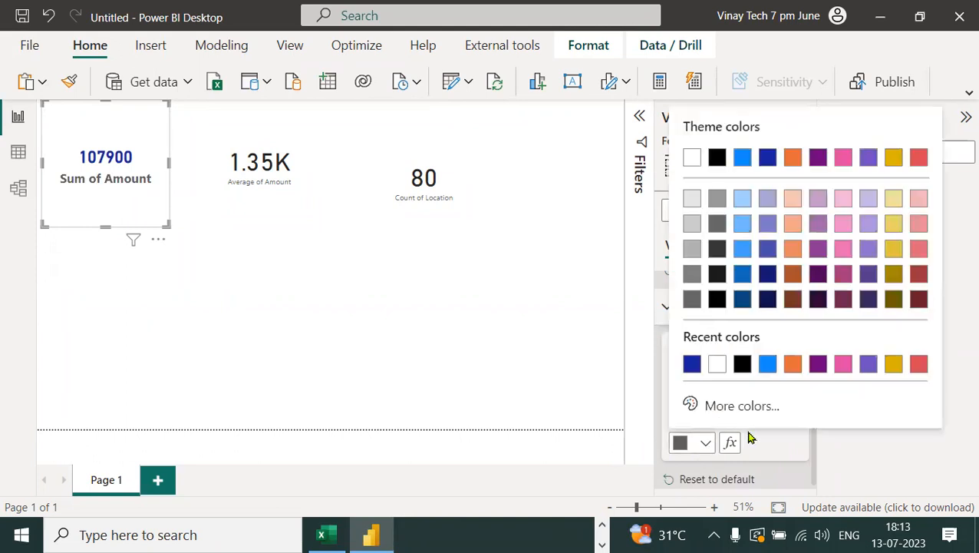
click(835, 369)
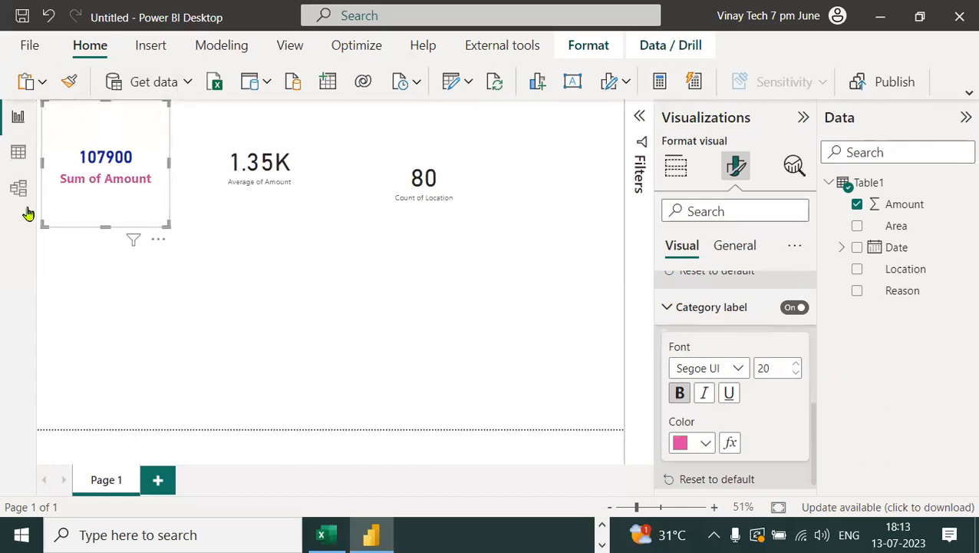
double_click(779, 365)
text(15)
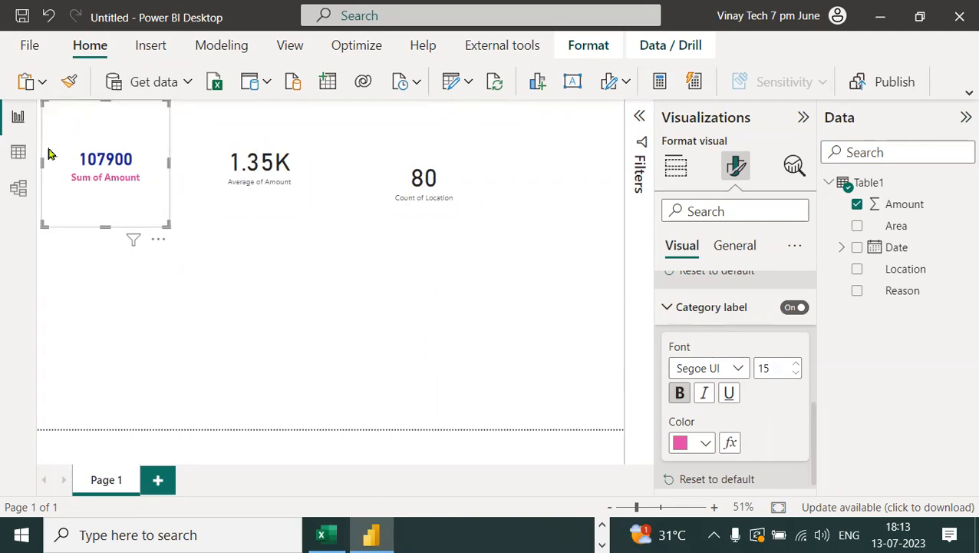
- Turn on the Sum of Amount card's visual border and shrink the card around its text at the top of the page
click(739, 248)
click(668, 358)
scroll(756, 402, down, 3)
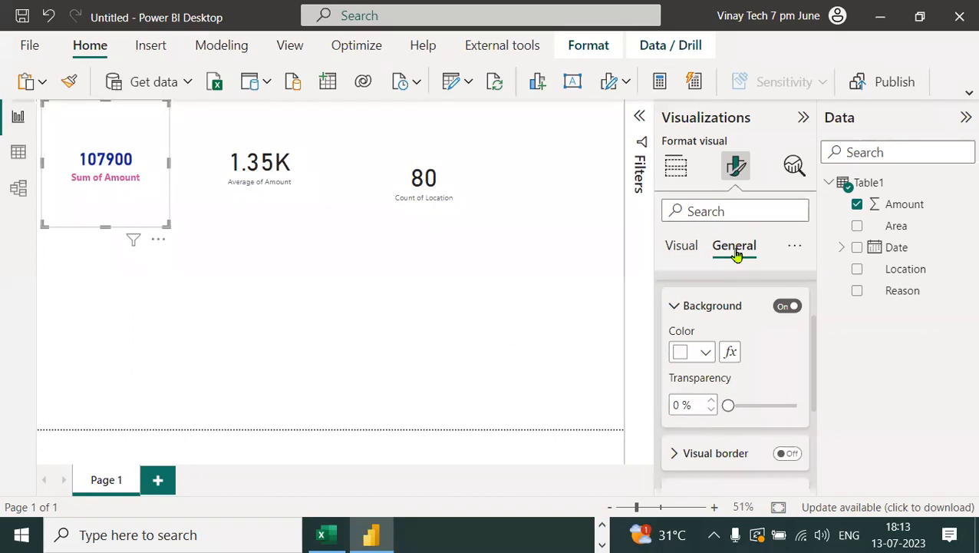
click(791, 454)
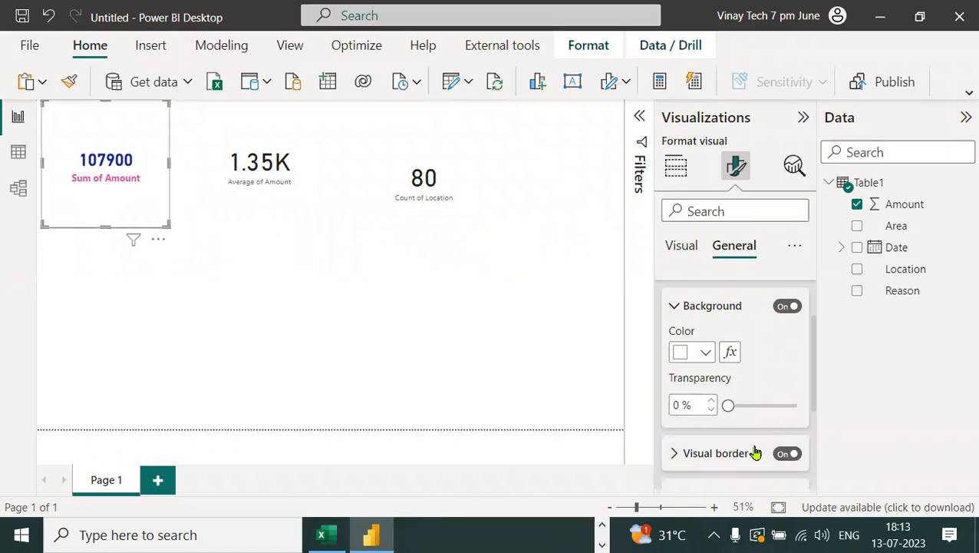
drag(106, 107, 106, 193)
drag(168, 204, 155, 127)
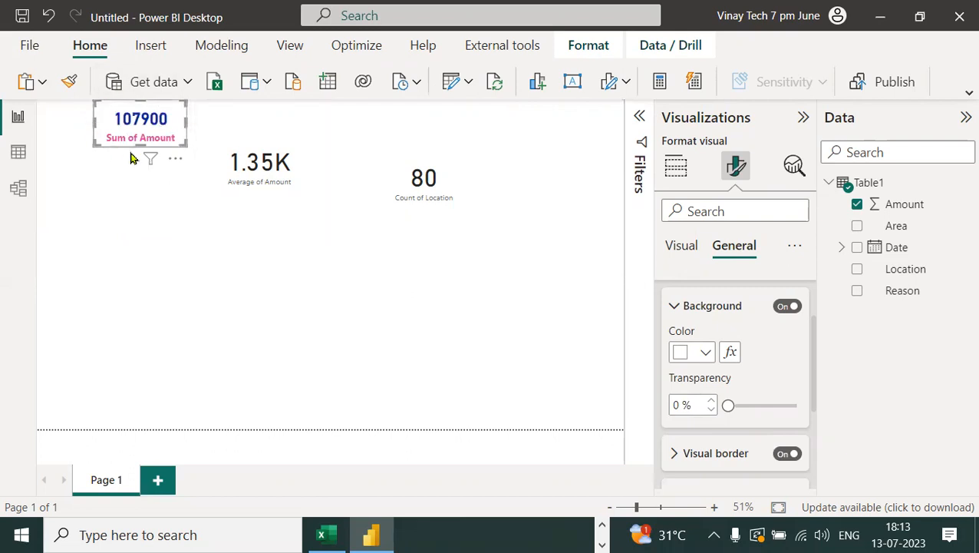
- Copy the Sum of Amount card's formatting to the Average of Amount card with Format painter and shrink that card to match
click(70, 83)
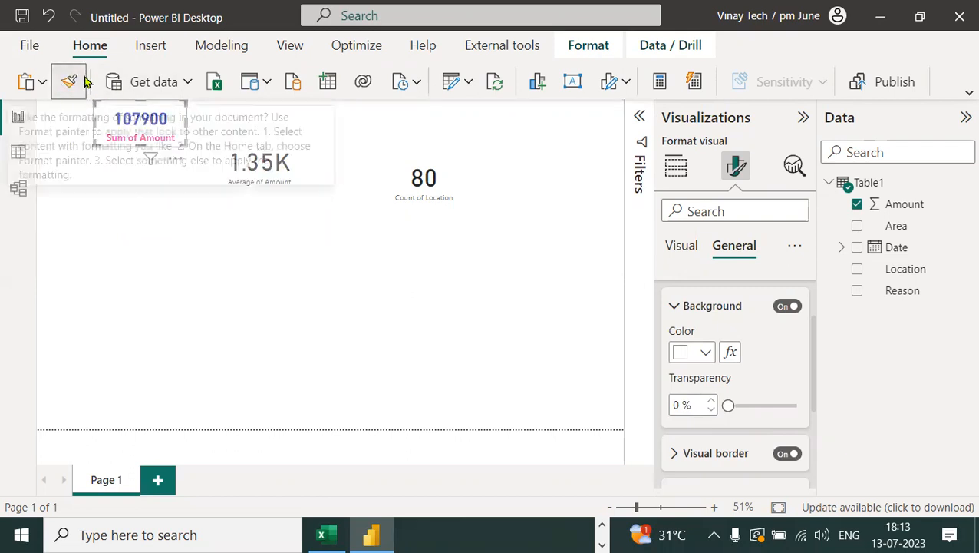
click(283, 175)
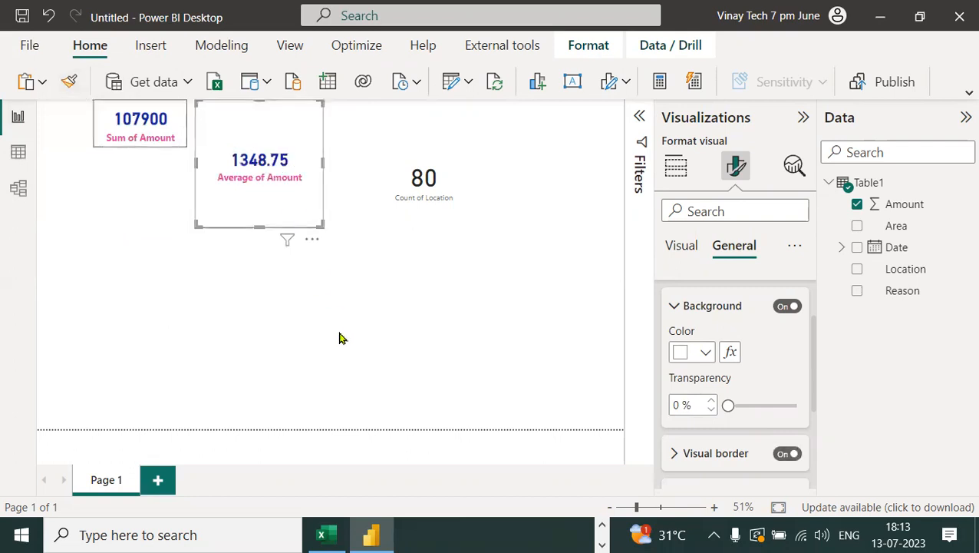
drag(259, 225, 280, 150)
drag(322, 124, 285, 130)
click(267, 127)
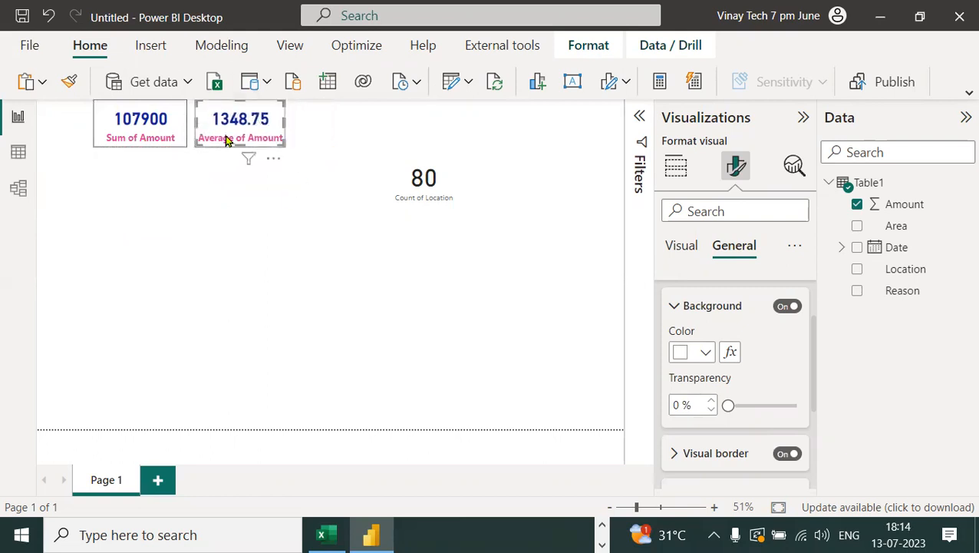
- Copy the Average of Amount card's formatting to the Count of Location card, shrink it and align it beside the other two cards
click(69, 83)
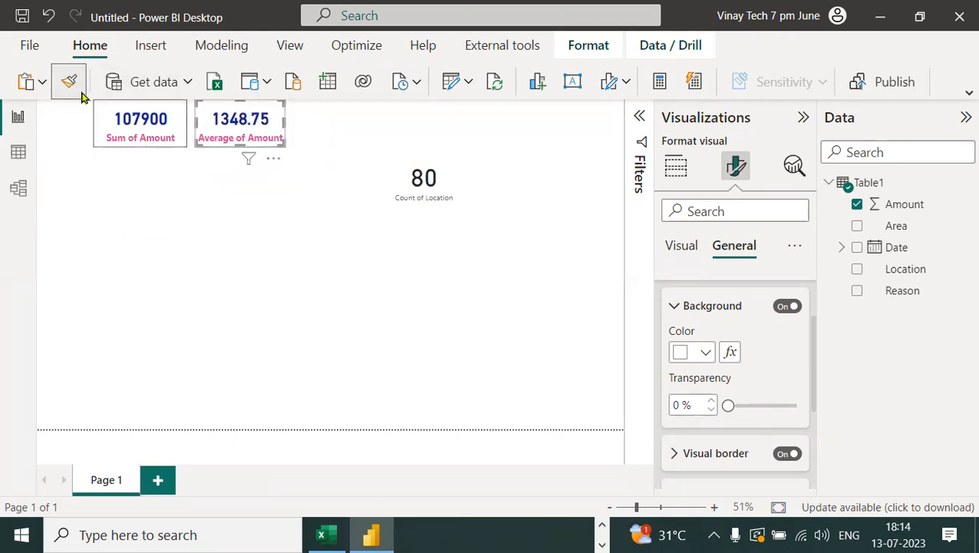
click(433, 178)
drag(429, 242, 441, 157)
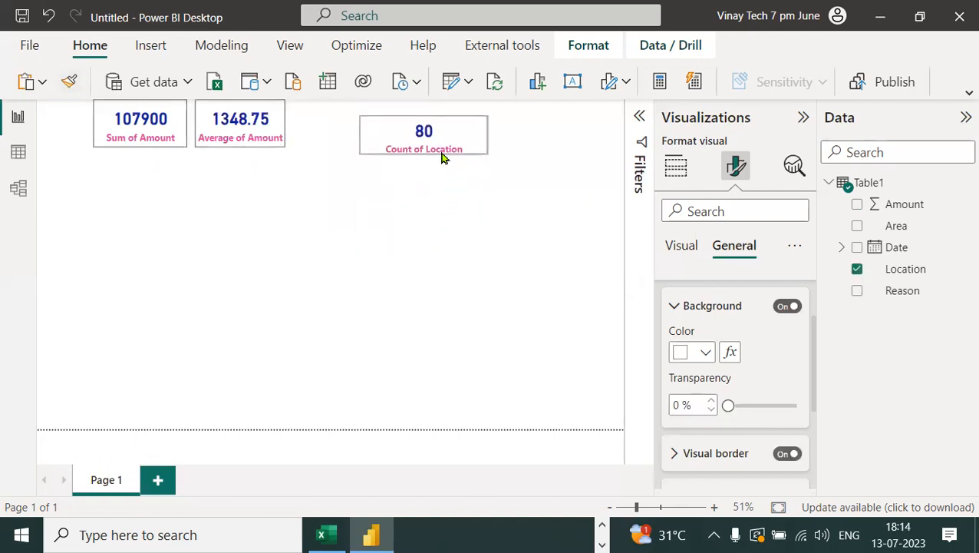
drag(367, 138, 382, 138)
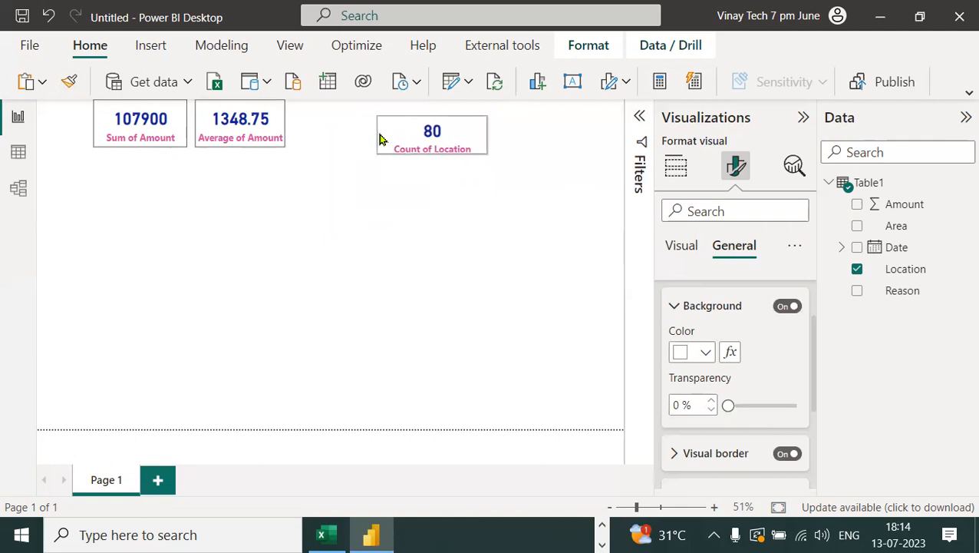
drag(453, 146, 365, 130)
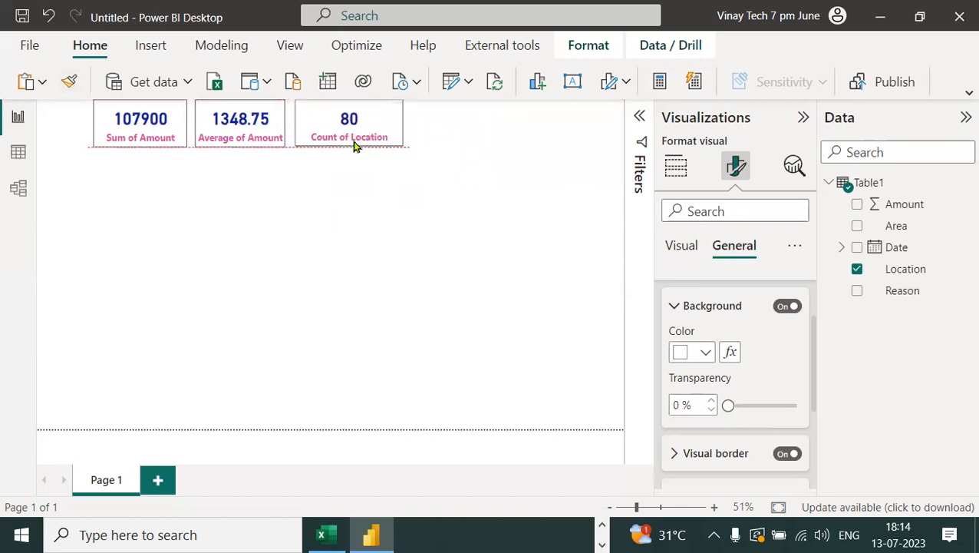
- Add a slicer below and to the right of the cards, using Year from the Date hierarchy as its field
click(376, 223)
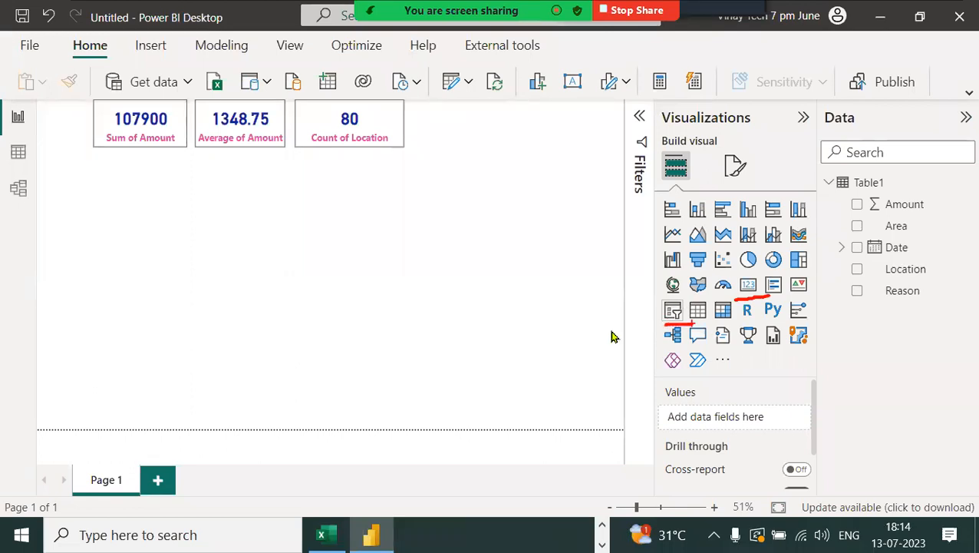
click(673, 311)
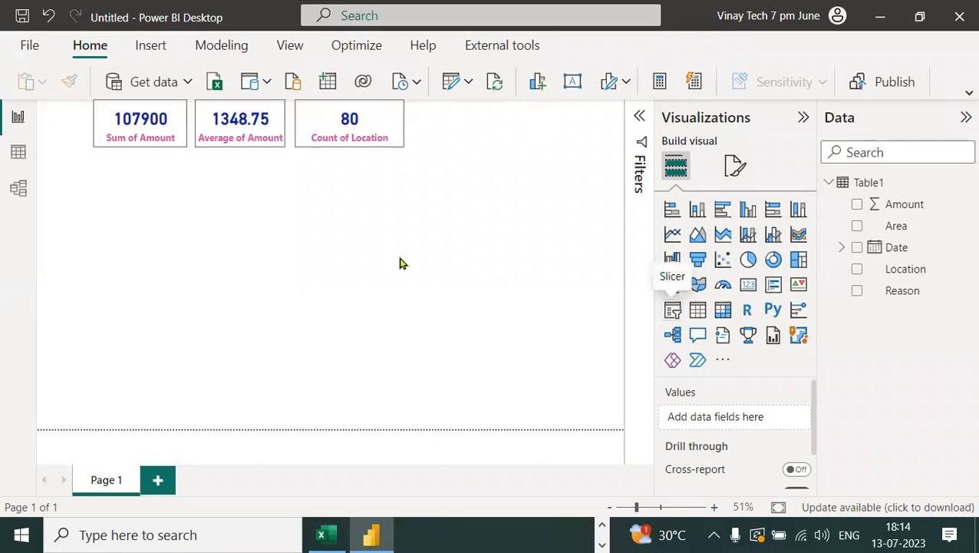
drag(144, 203, 512, 182)
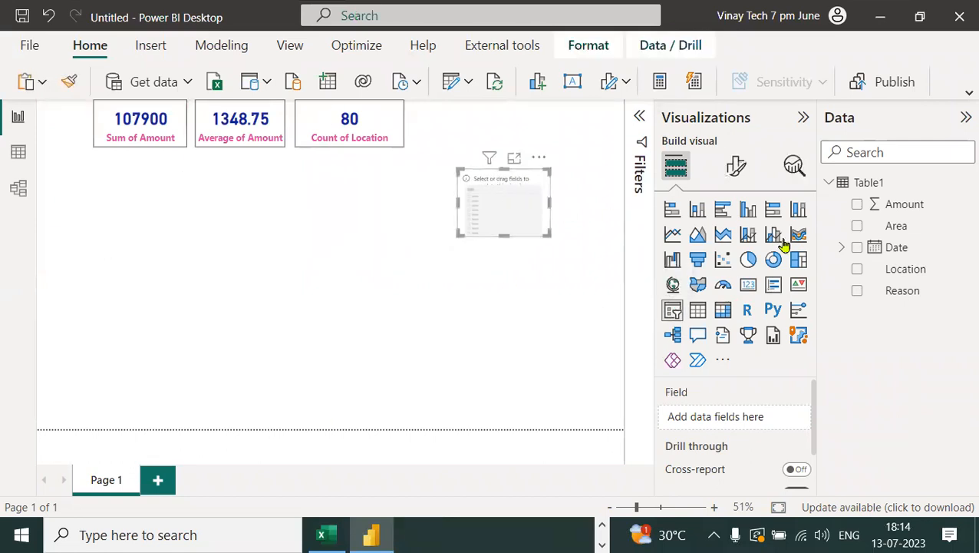
click(842, 247)
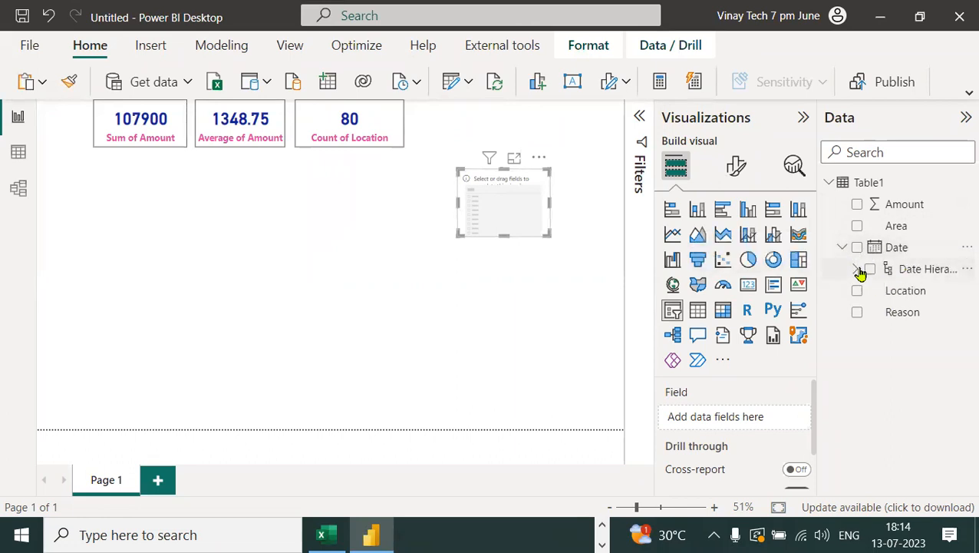
click(857, 270)
drag(926, 296, 770, 415)
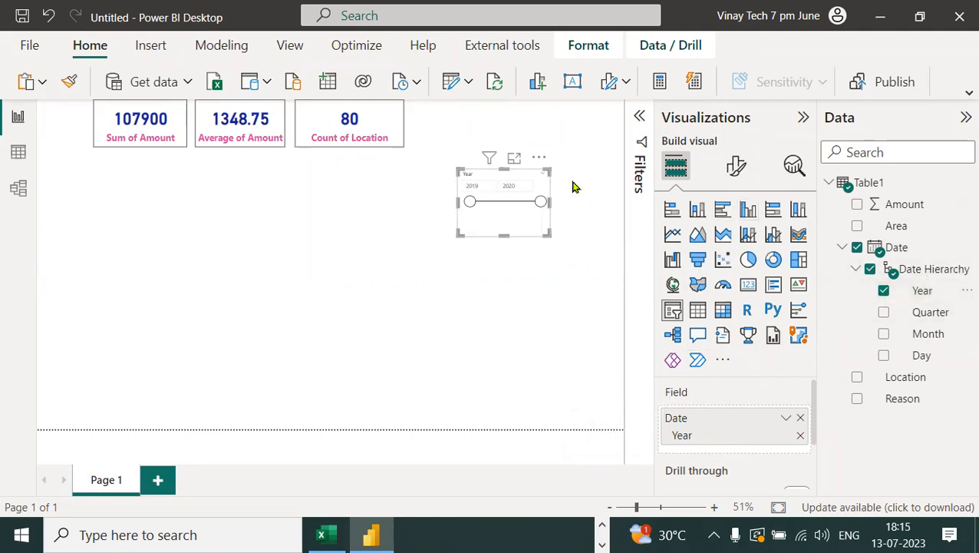
- Set the Year slicer's style to Vertical list, and annotate in red the path from the slicer through the format icon to Slicer settings
click(734, 170)
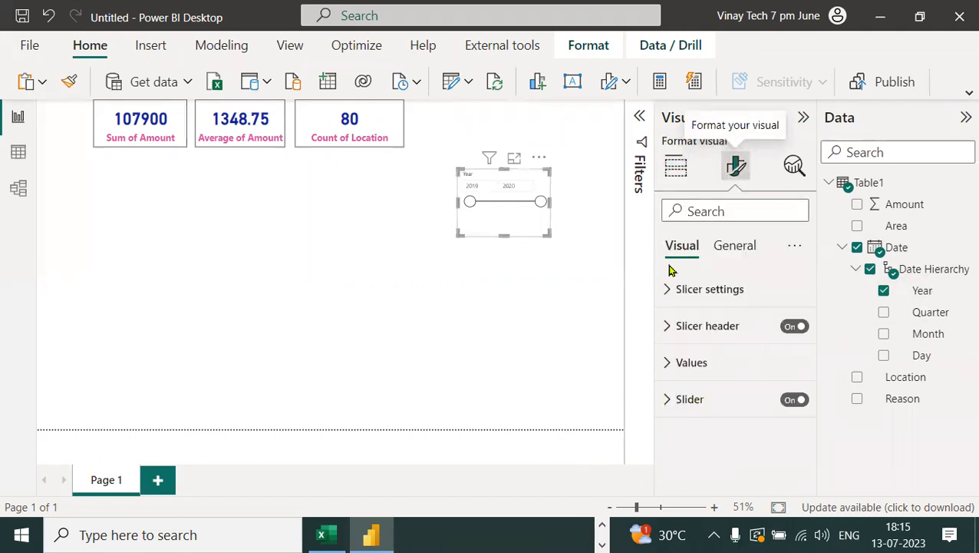
click(670, 290)
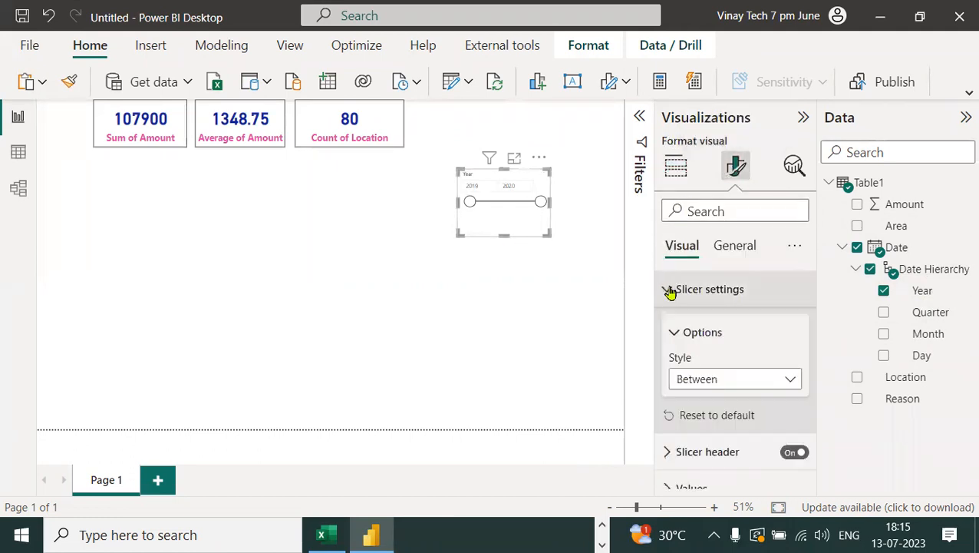
click(721, 378)
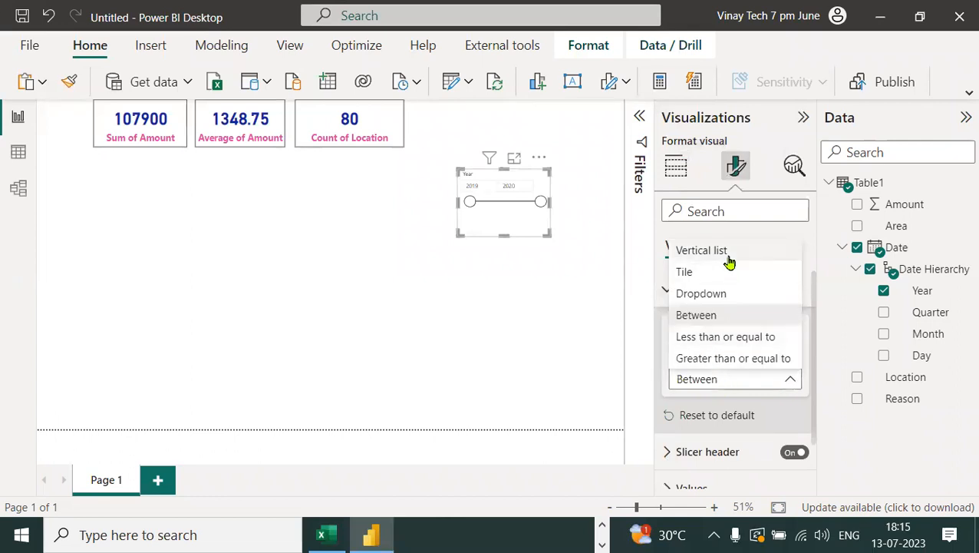
key(Escape)
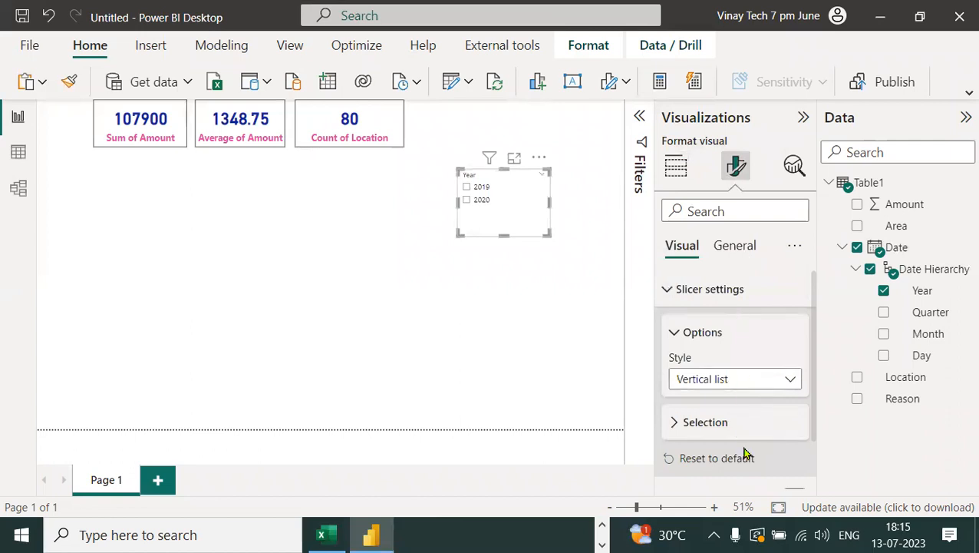
mouse_move(564, 173)
mouse_down()
mouse_move(536, 154)
mouse_move(453, 261)
mouse_move(559, 173)
mouse_move(678, 116)
mouse_move(718, 143)
mouse_move(738, 223)
mouse_move(698, 255)
mouse_move(746, 255)
mouse_up()
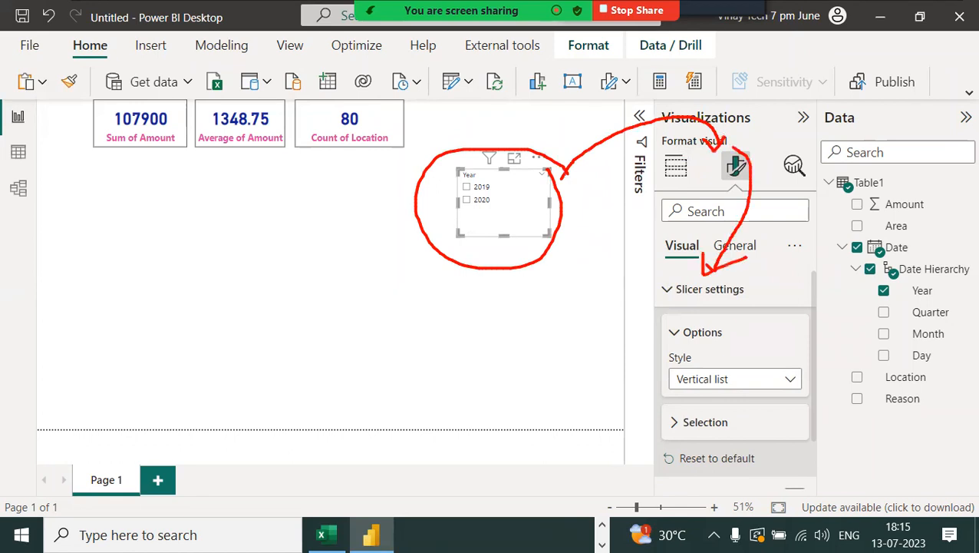
- Draw a red arrow from Slicer settings to the Style option, and clear the annotations from the screen
drag(743, 296, 728, 359)
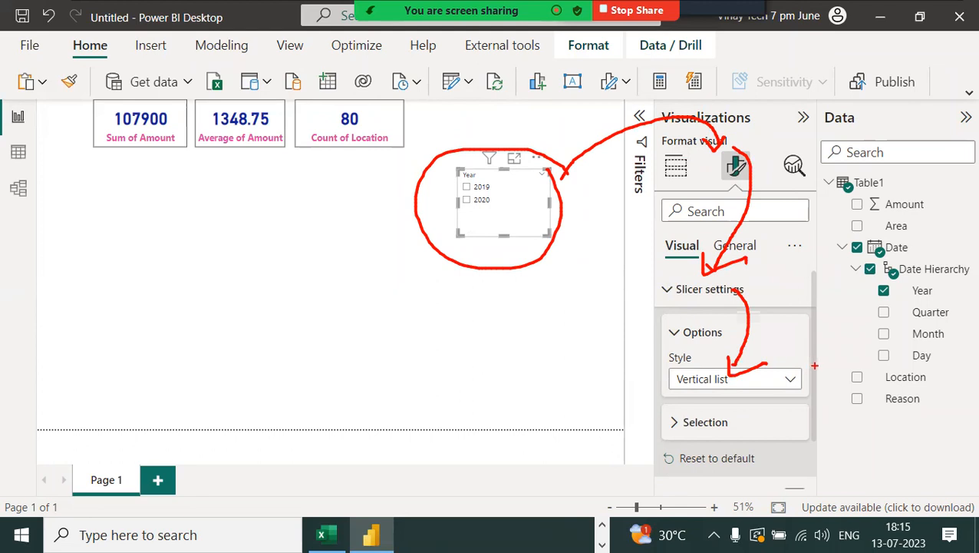
key(Escape)
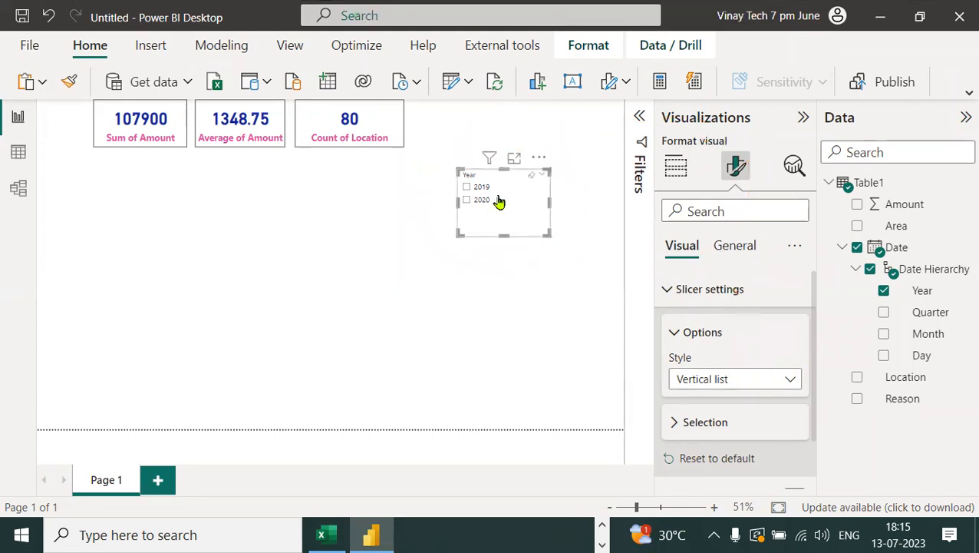
- Format the Year slicer's header text as pink and bold with a larger font size
click(668, 289)
click(667, 331)
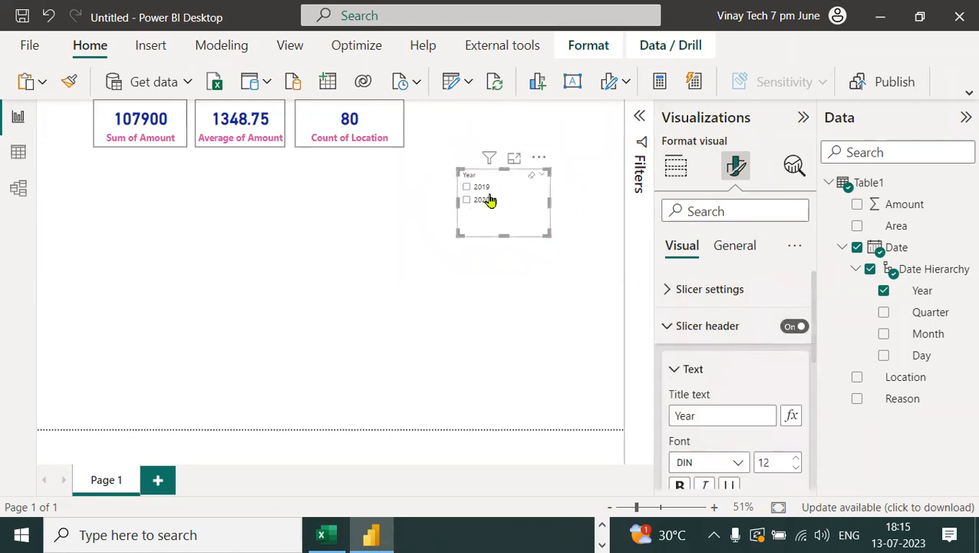
scroll(721, 369, down, 2)
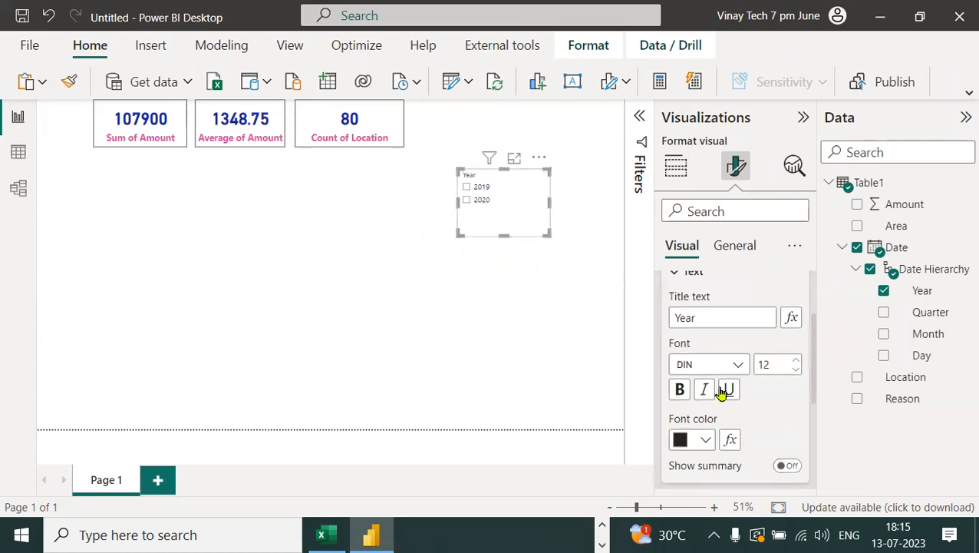
click(705, 440)
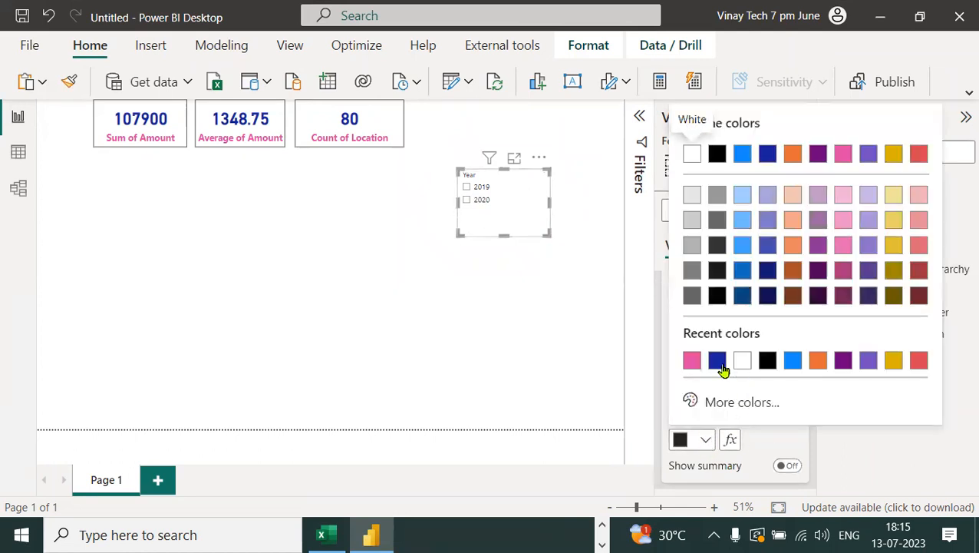
click(865, 364)
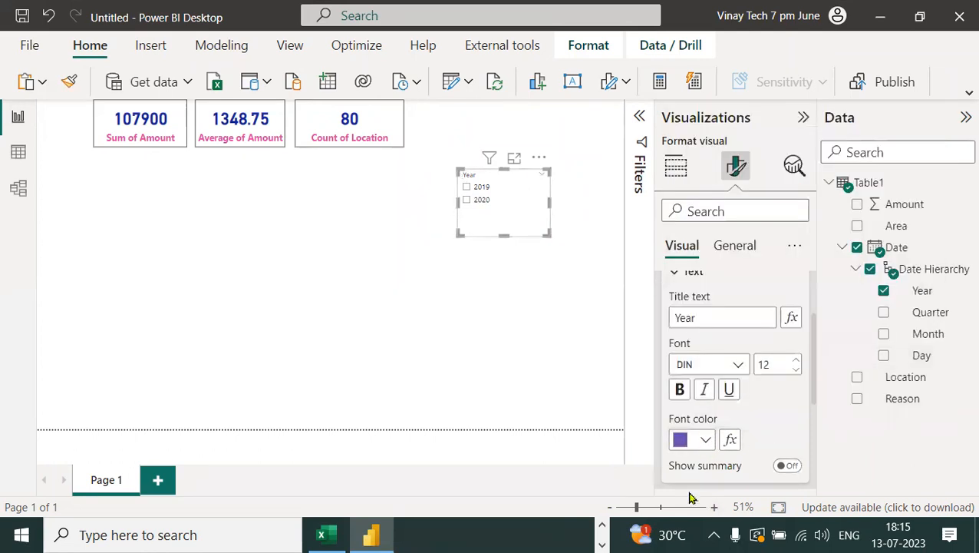
click(709, 440)
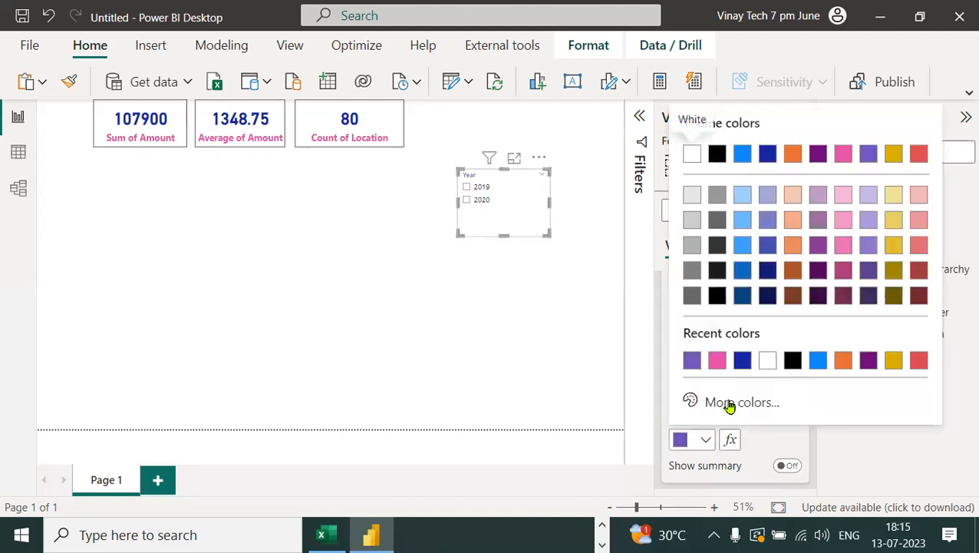
click(717, 361)
click(796, 359)
click(797, 360)
click(797, 360)
click(680, 389)
- Format the Year slicer's values as bold and purple at font size 15
scroll(771, 419, down, 1)
scroll(734, 435, down, 2)
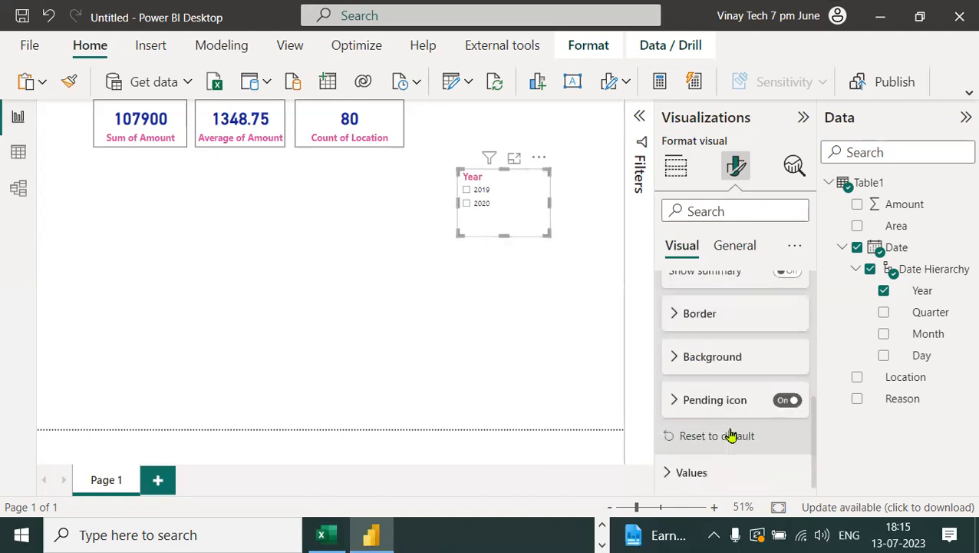
scroll(756, 459, down, 3)
scroll(756, 458, down, 1)
click(679, 388)
click(705, 442)
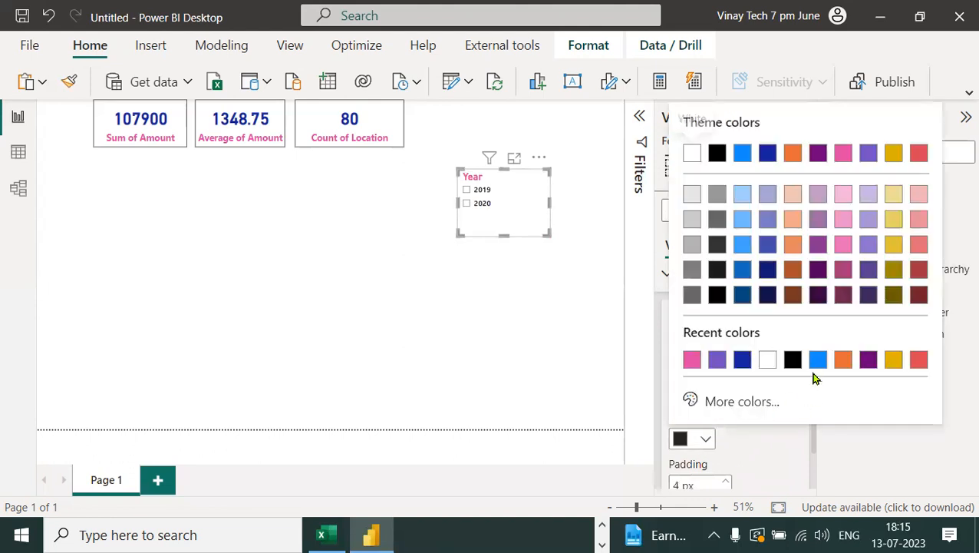
click(724, 361)
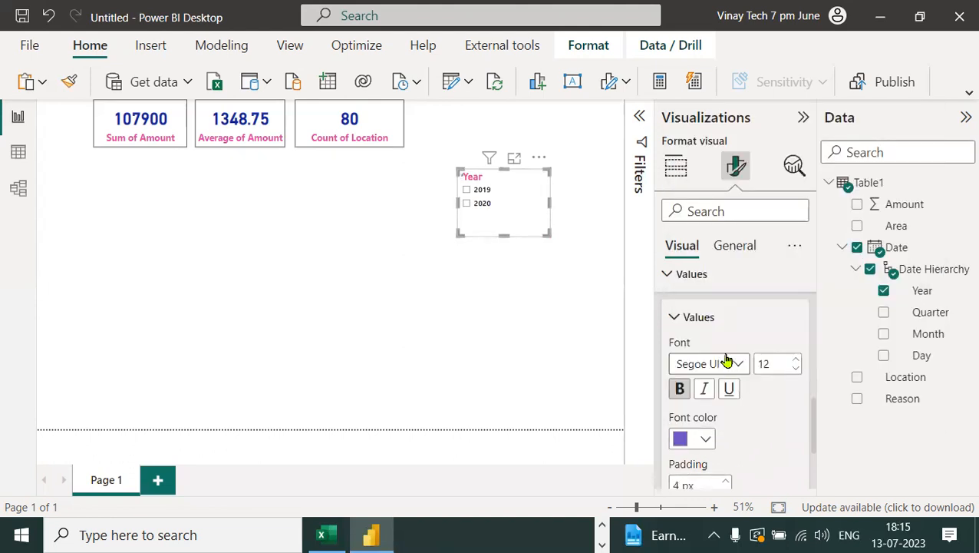
click(796, 358)
click(796, 358)
click(795, 359)
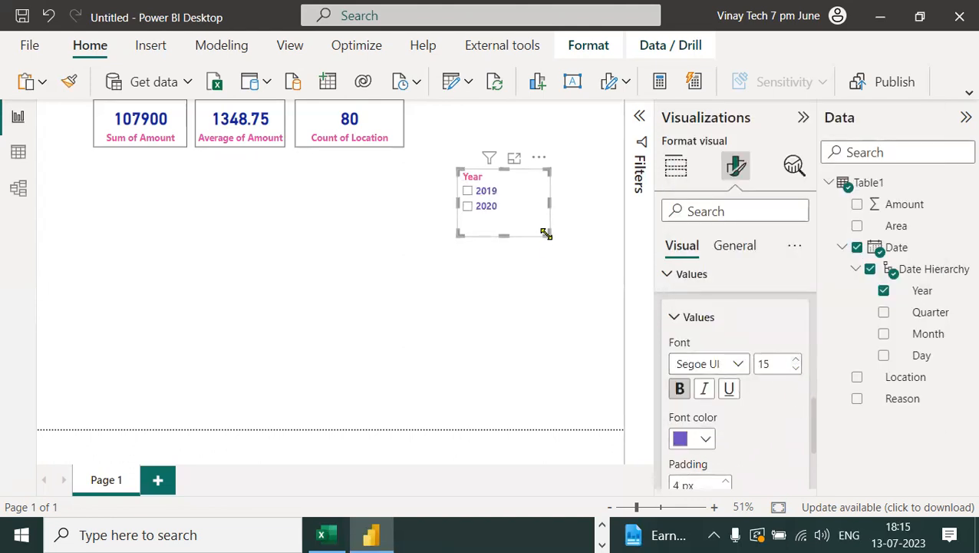
- Turn on the Year slicer's visual border and shrink the slicer to fit its two year values
click(726, 250)
click(674, 364)
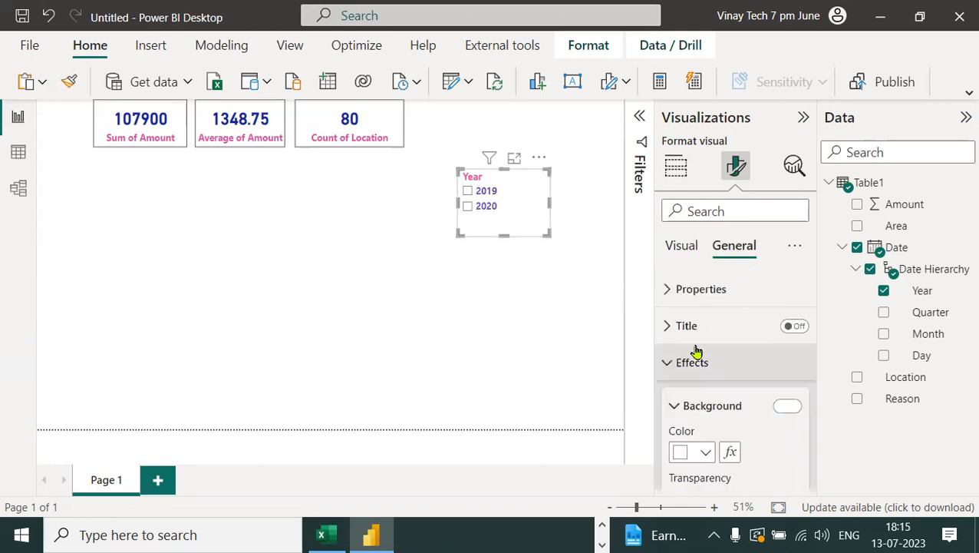
scroll(800, 451, down, 2)
click(790, 423)
drag(545, 232, 519, 227)
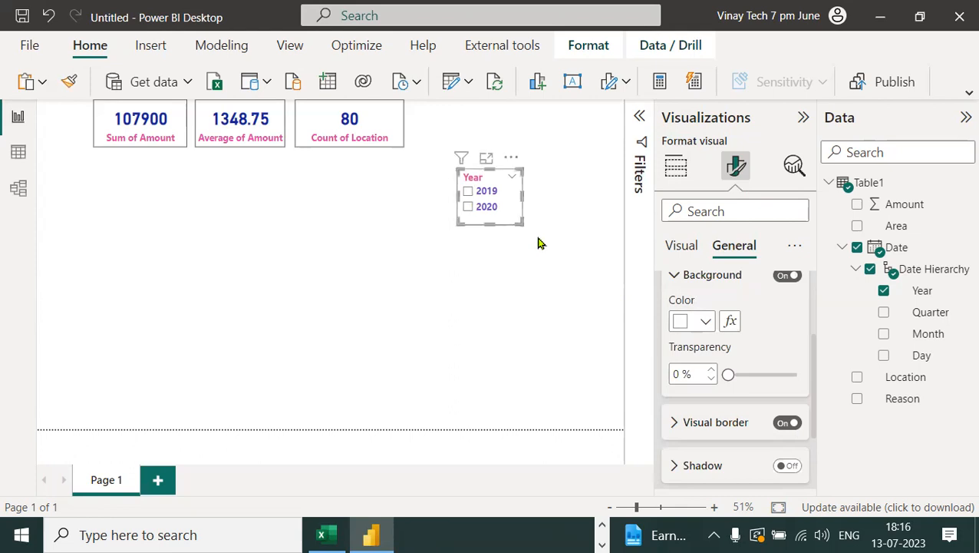
click(485, 283)
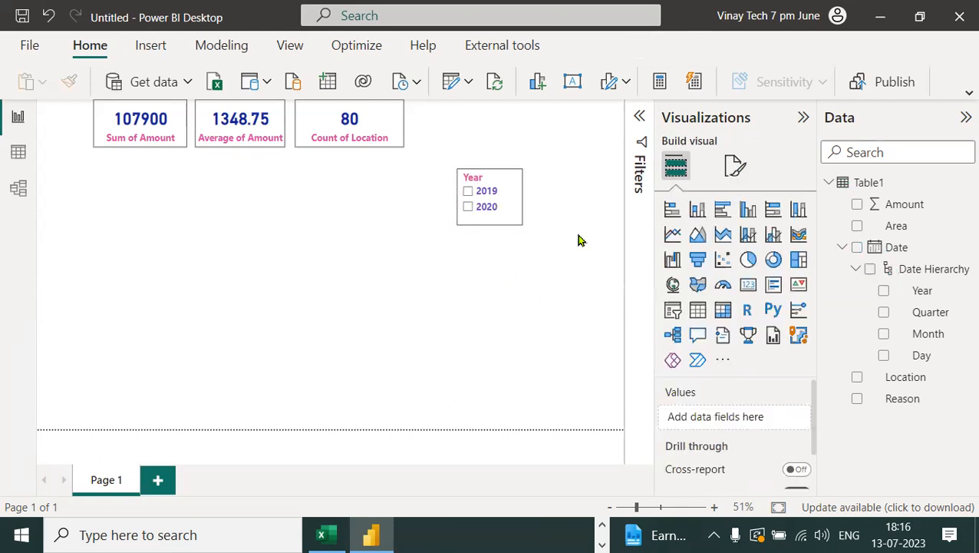
- Duplicate the Year slicer, place the copy beside the original, and clear the 2020 selection
click(515, 219)
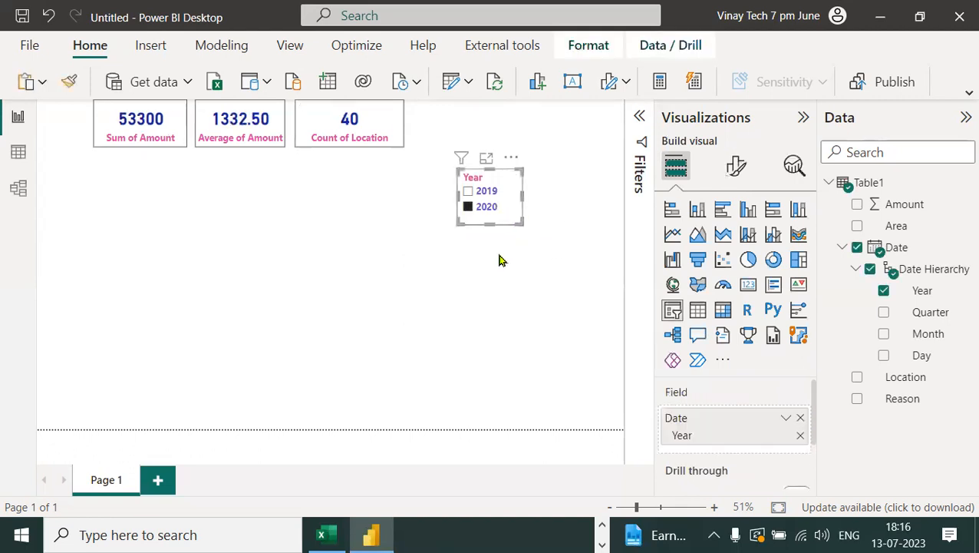
click(474, 281)
key(ctrl+v)
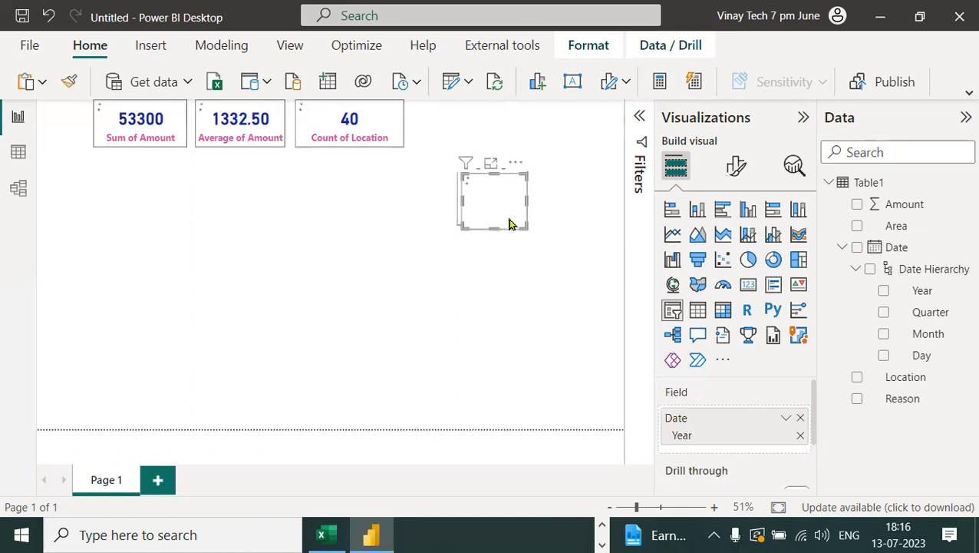
drag(502, 213, 582, 208)
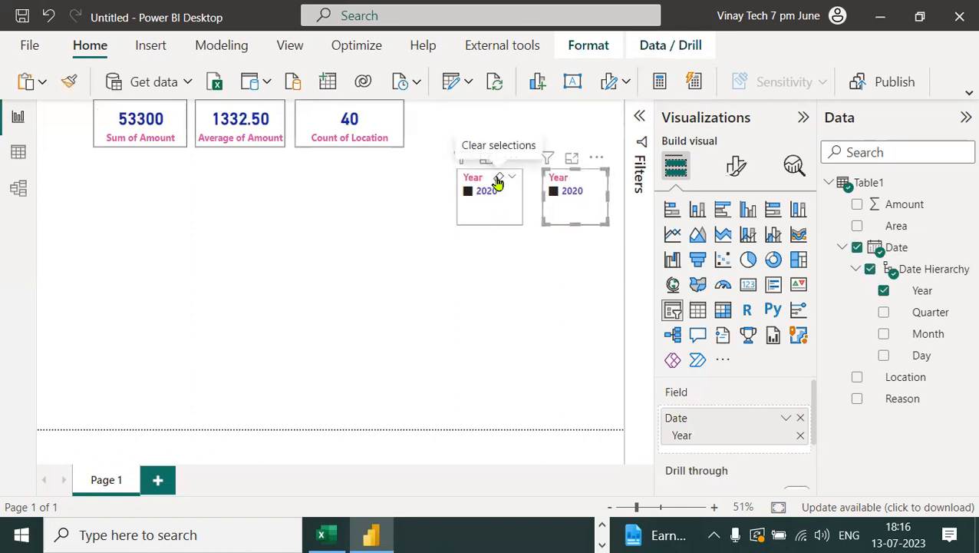
click(584, 178)
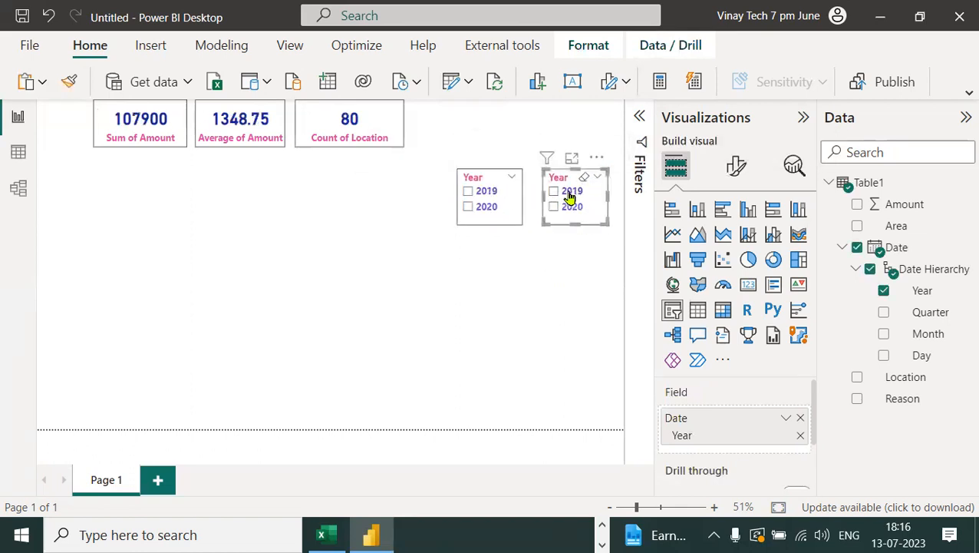
- Replace Year with Month as the copied slicer's field, and draw a red arrow from Month to that field
drag(931, 337, 775, 426)
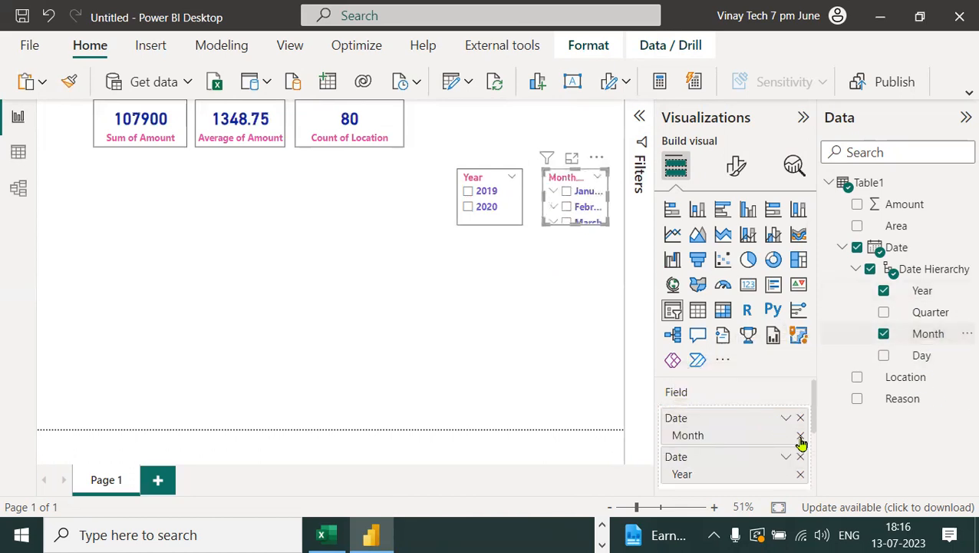
click(802, 456)
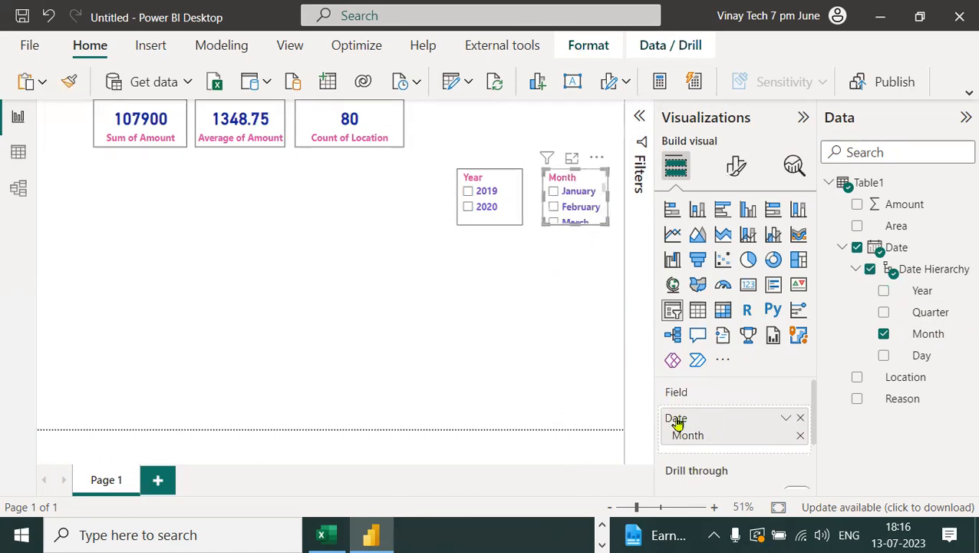
drag(917, 353, 744, 411)
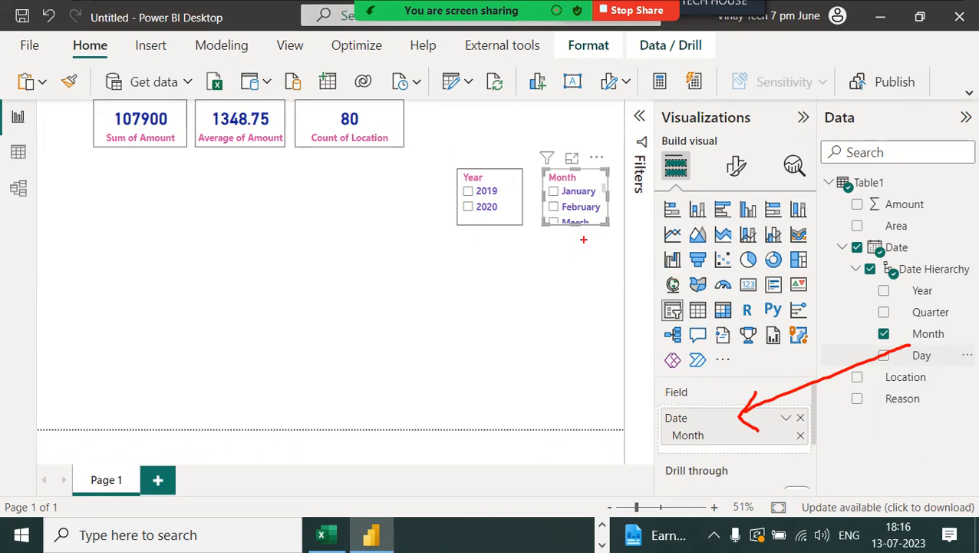
- Filter the cards with the Year slicer by 2019 and by 2020 to compare their values
click(470, 193)
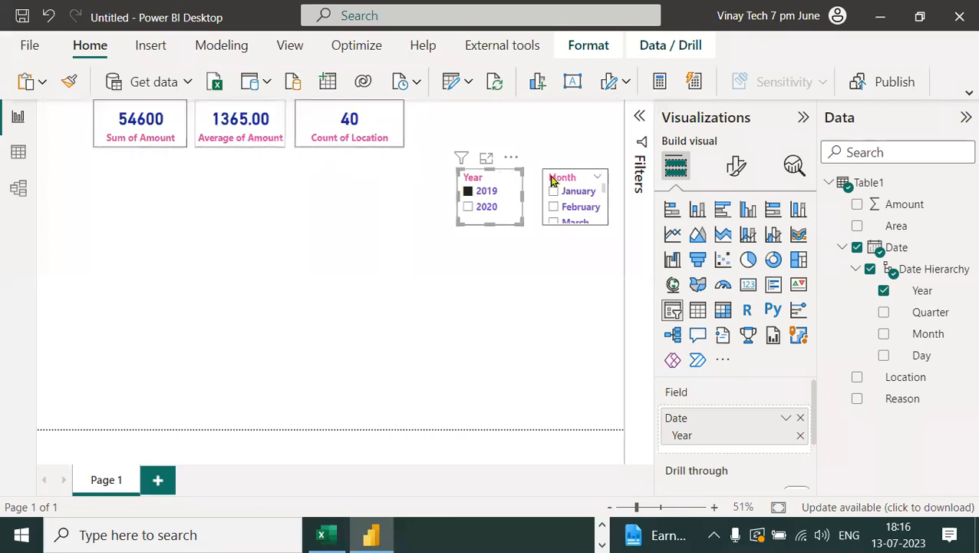
click(471, 194)
click(472, 208)
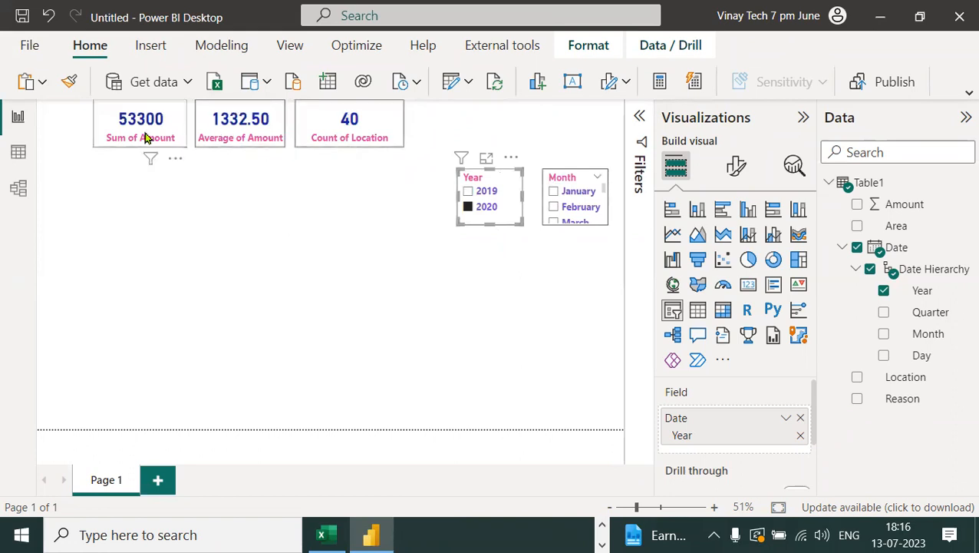
- Narrow the cards to July with the Month slicer, and clear the selections in both slicers
scroll(579, 211, down, 2)
scroll(583, 212, down, 3)
scroll(581, 213, down, 1)
click(565, 198)
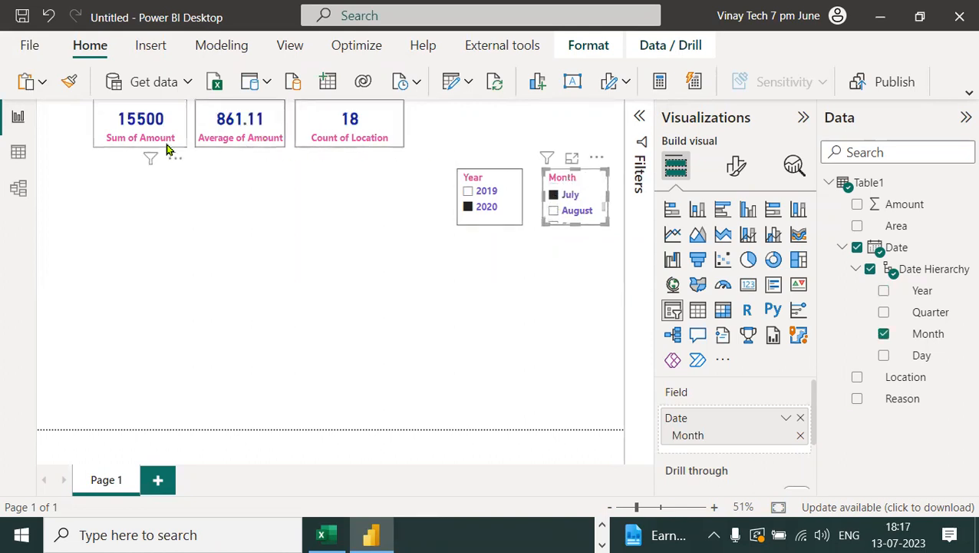
click(490, 207)
click(552, 195)
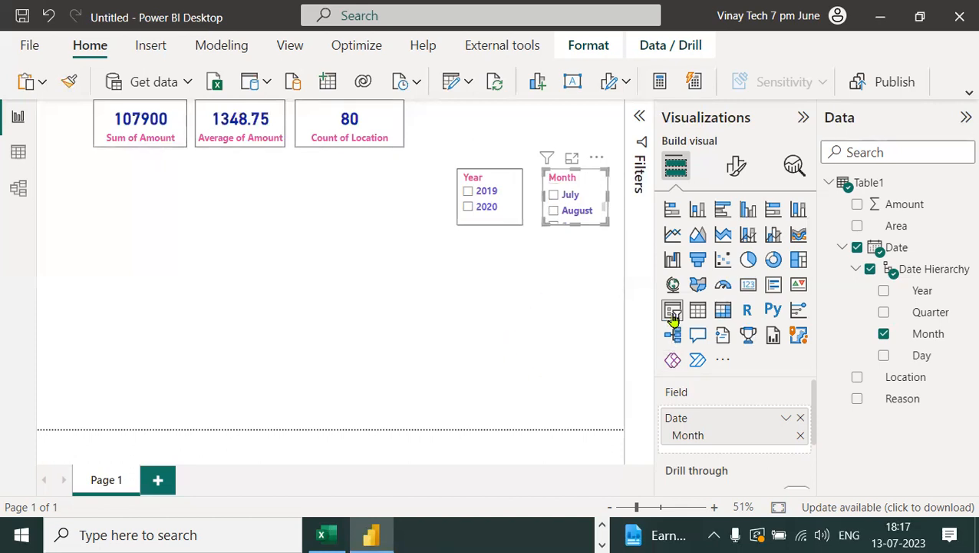
click(673, 212)
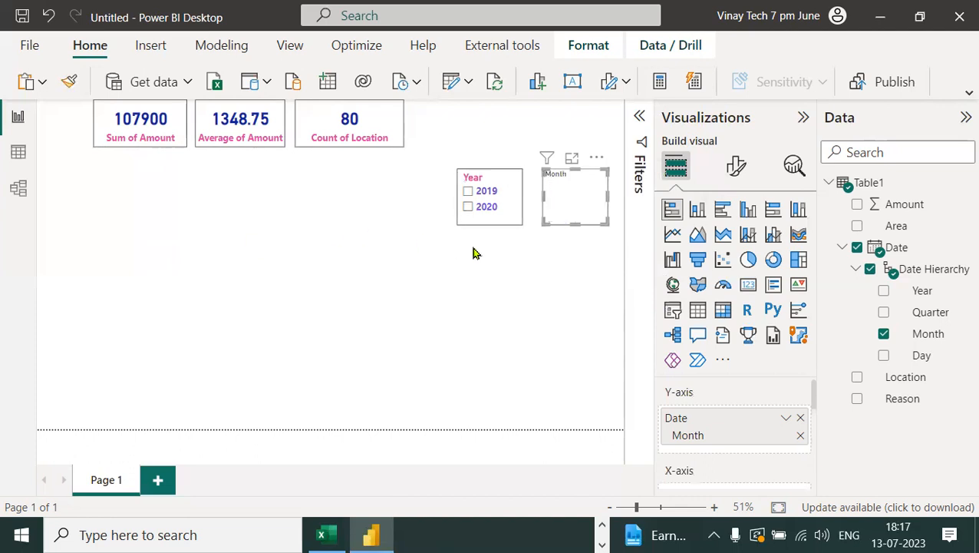
click(50, 16)
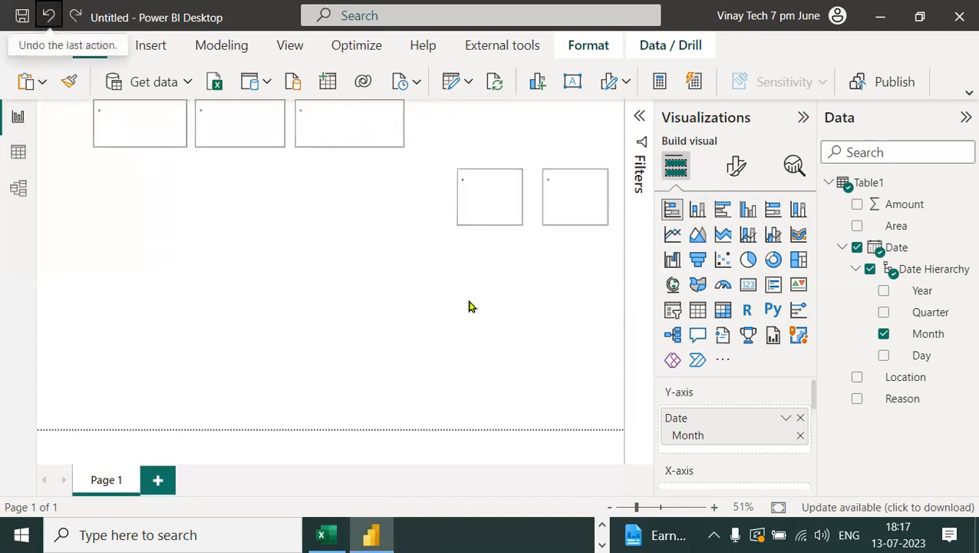
click(471, 308)
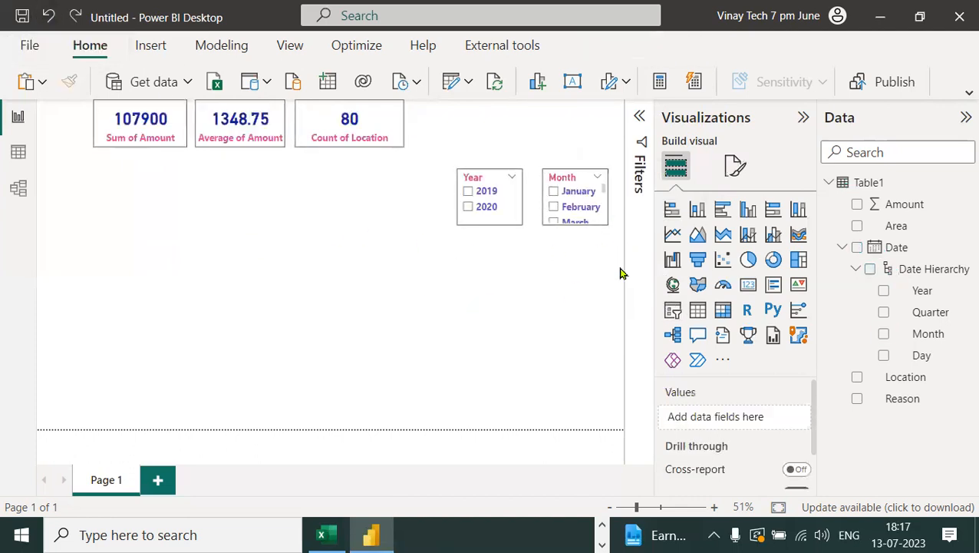
- Add a stacked bar chart, move it to the page's lower-left area below the cards, and enlarge it
click(673, 218)
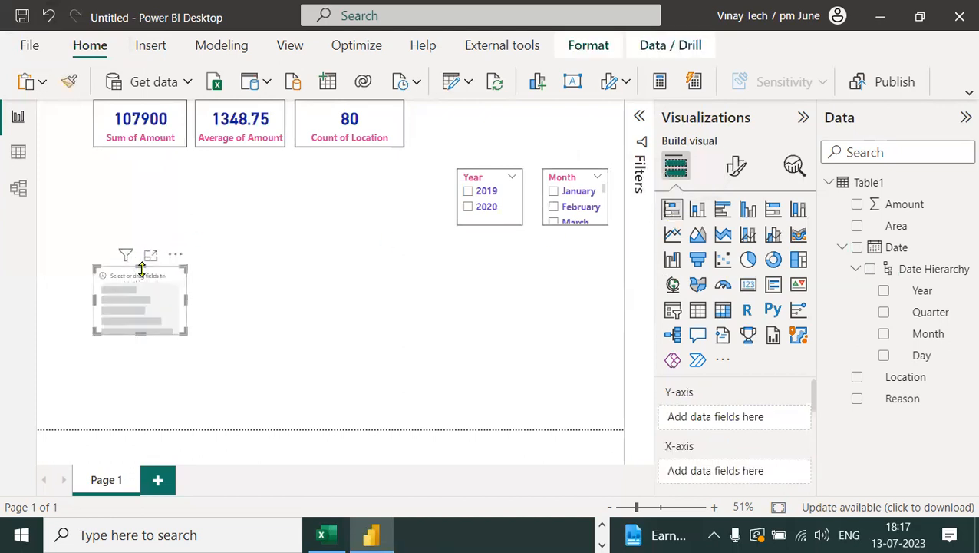
drag(145, 278, 75, 271)
drag(129, 324, 192, 414)
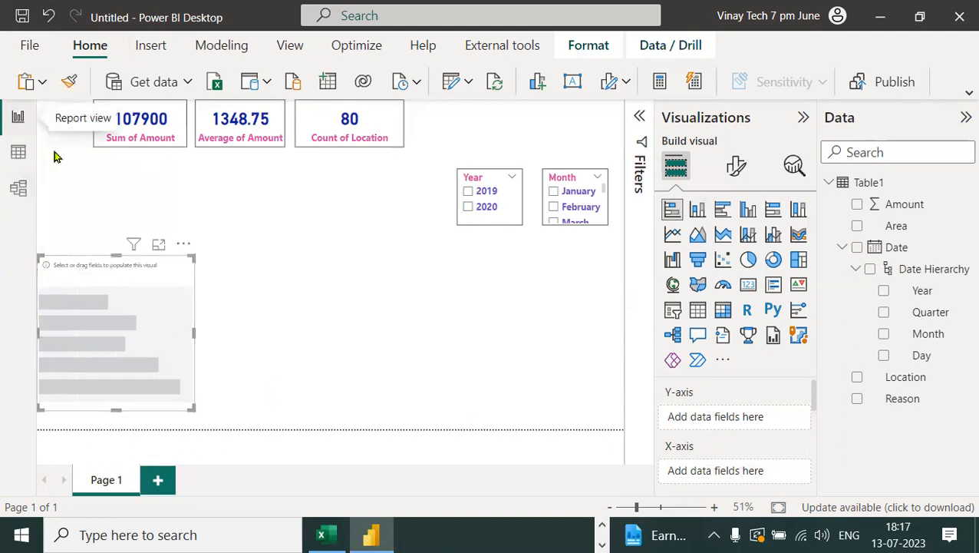
- Draw and label the Y and X axes in red over the empty bar chart, and clear the annotations
drag(50, 196, 42, 444)
drag(2, 328, 20, 356)
mouse_move(29, 329)
mouse_down()
mouse_move(20, 403)
mouse_move(226, 412)
mouse_up()
mouse_move(120, 419)
mouse_down()
mouse_move(136, 441)
mouse_move(105, 453)
mouse_up()
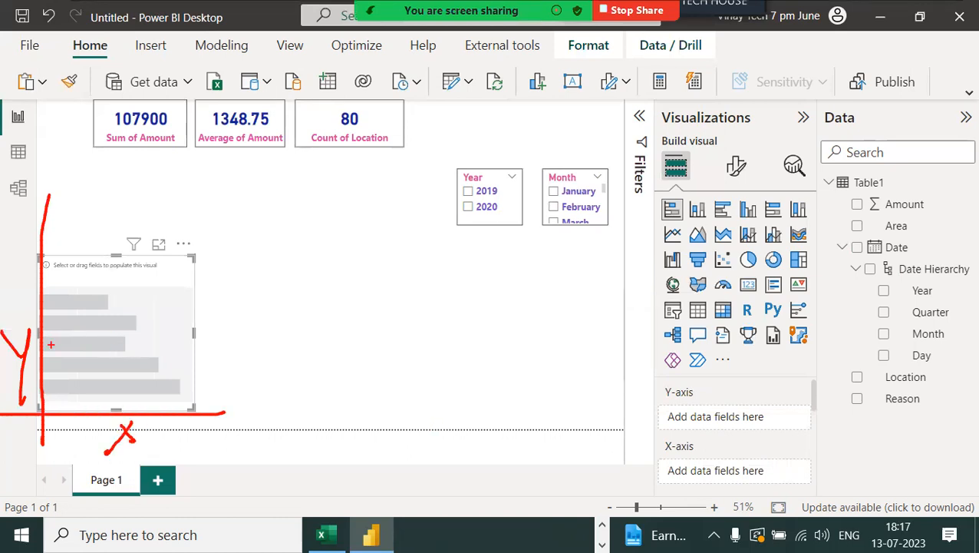
key(Escape)
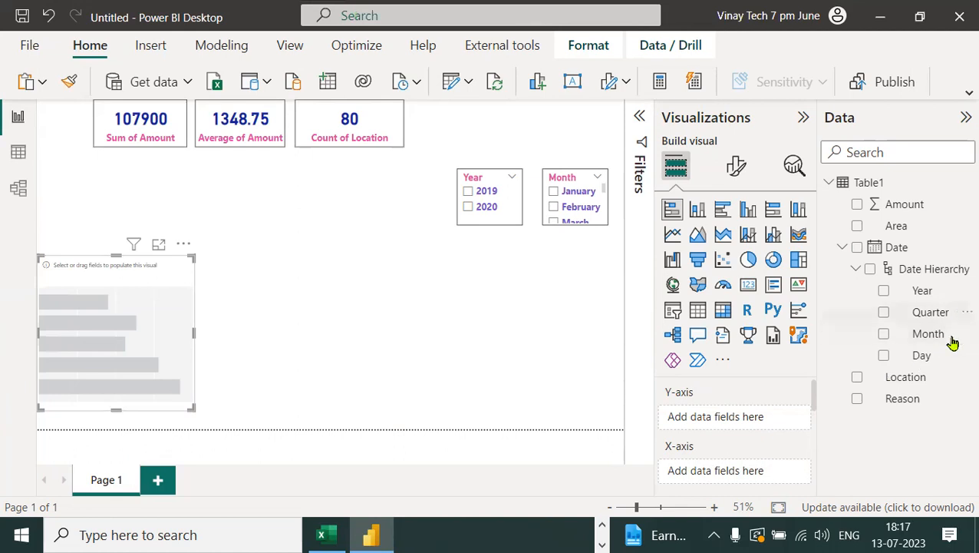
- Assign Year to the bar chart's Y-axis and Amount to its X-axis
drag(916, 299, 768, 421)
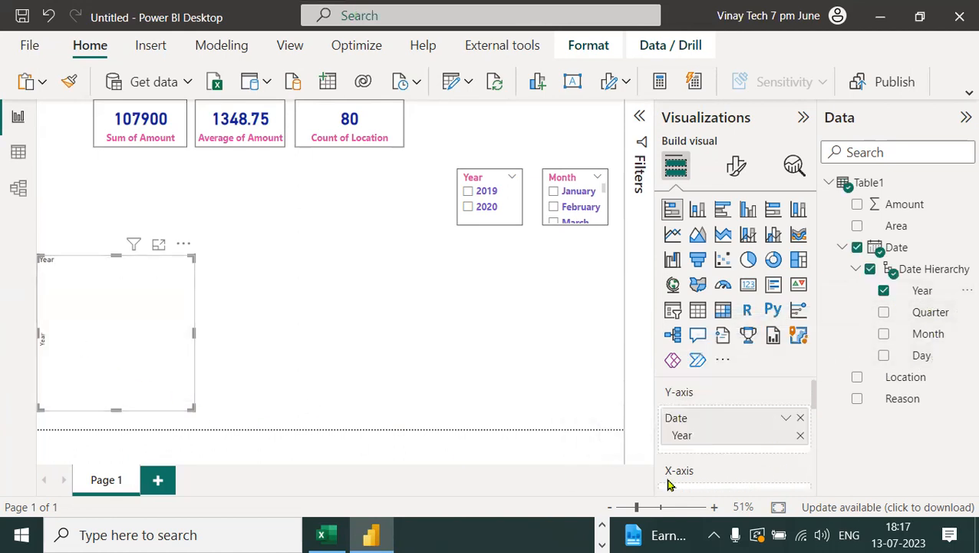
scroll(753, 451, down, 2)
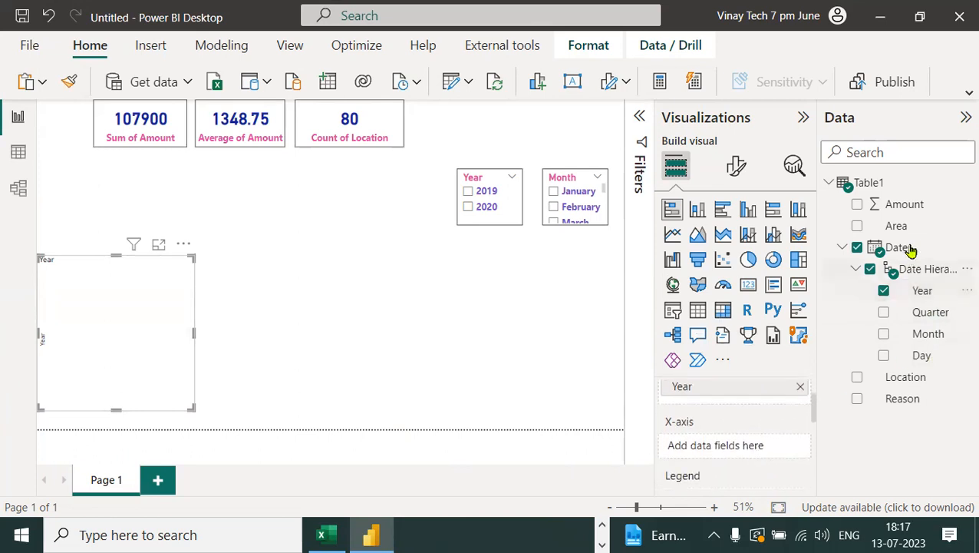
drag(911, 215, 765, 451)
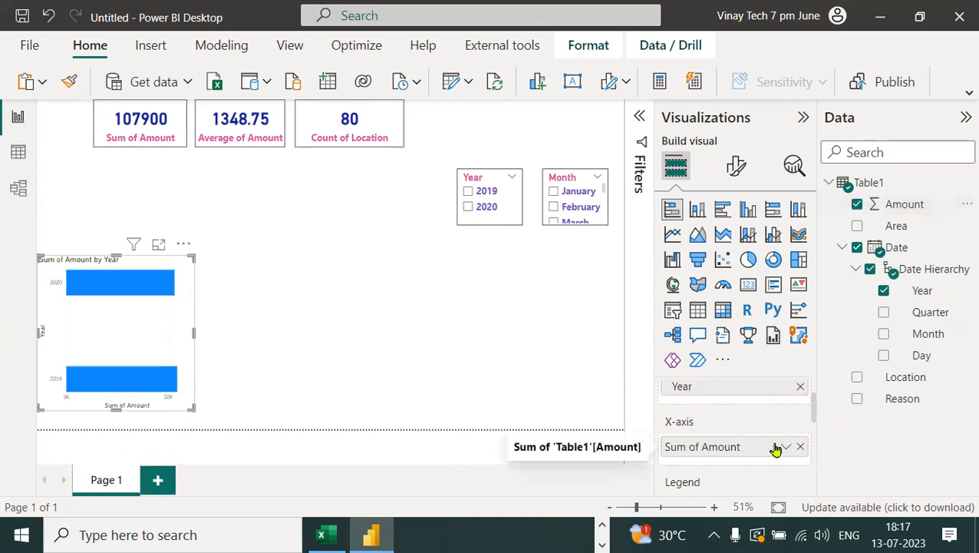
- Replace Year with Reason on the stacked bar chart's Y-axis
click(588, 184)
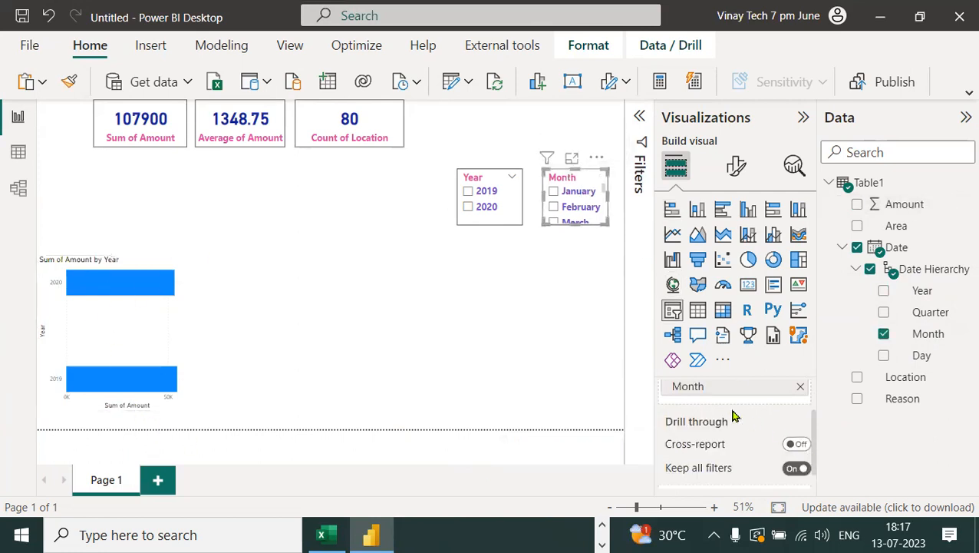
scroll(733, 415, up, 1)
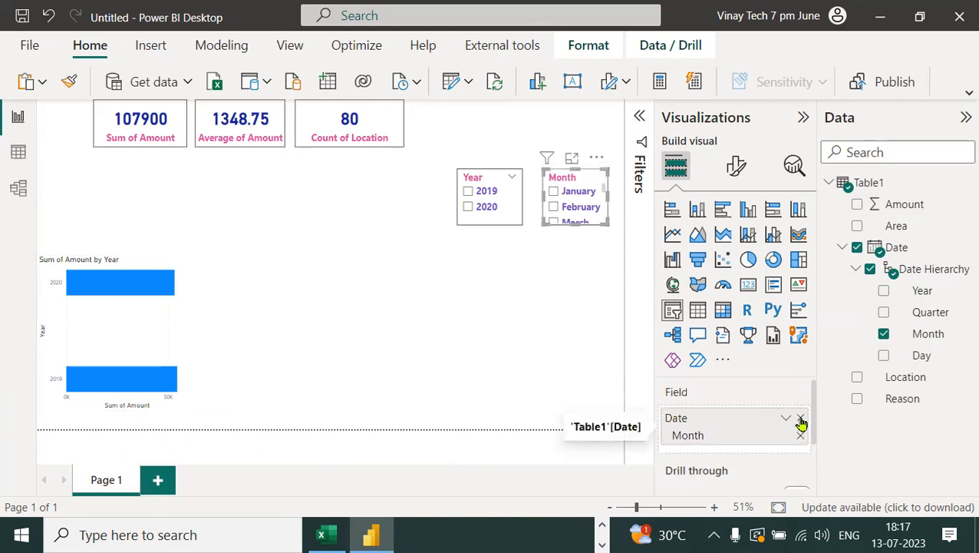
click(140, 335)
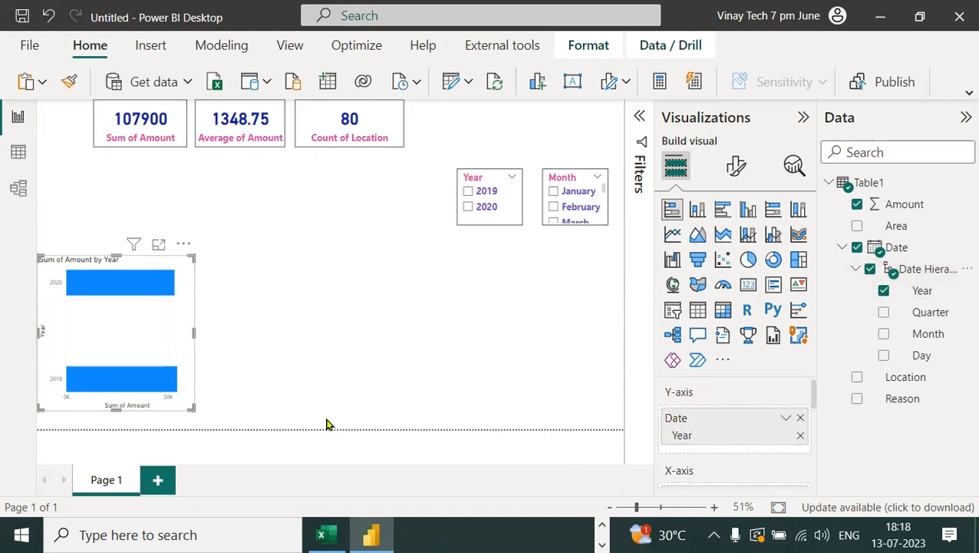
scroll(731, 483, down, 2)
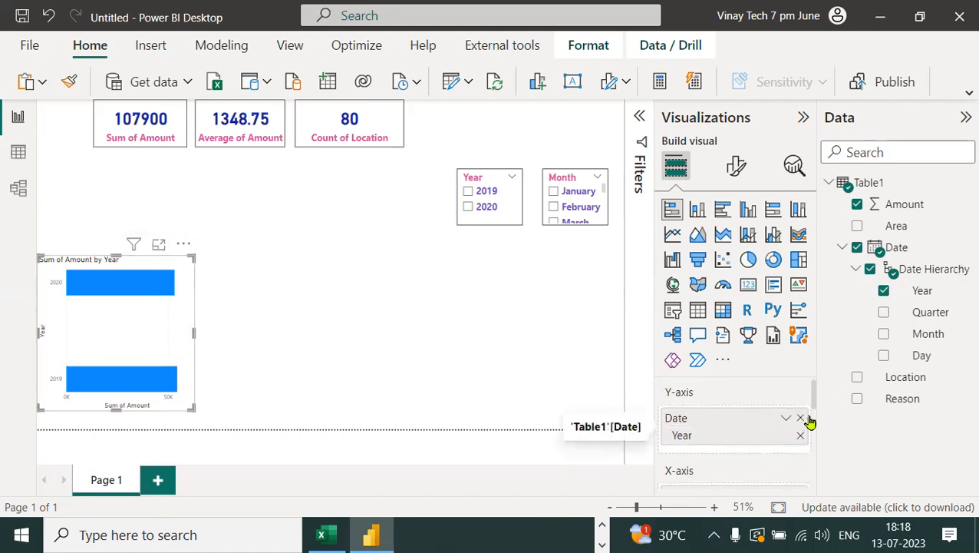
click(800, 420)
drag(913, 407, 770, 417)
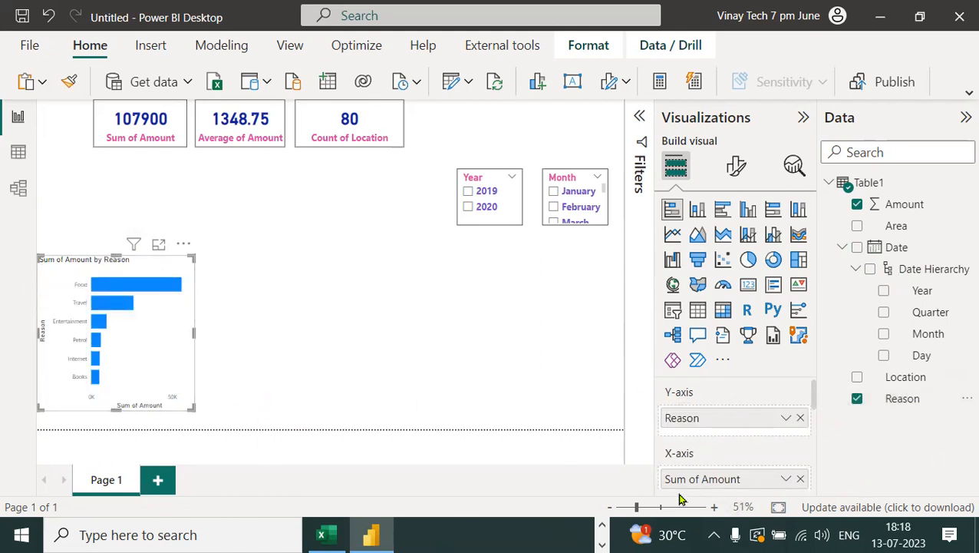
- Examine the amounts of the expense reasons on the bar chart in focus mode, and return to the report
click(158, 244)
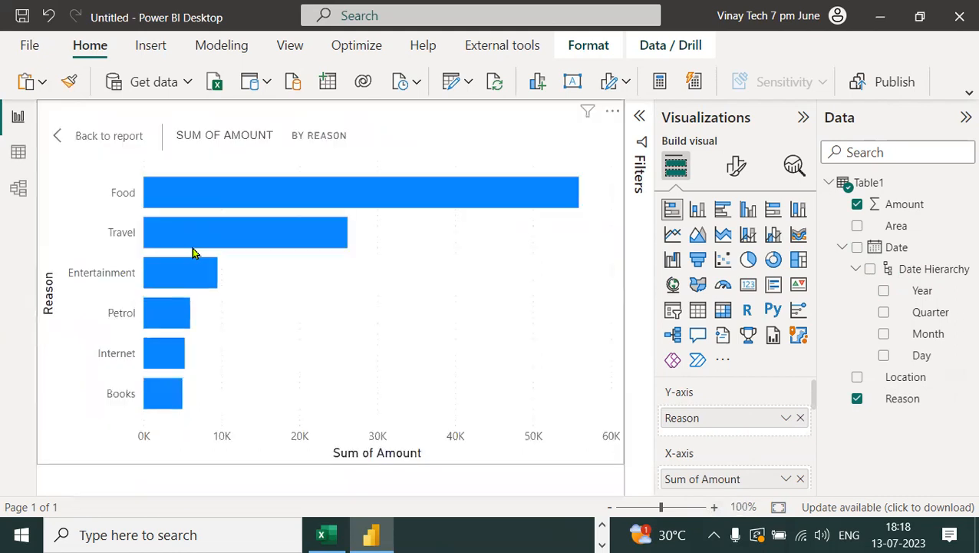
mouse_move(224, 205)
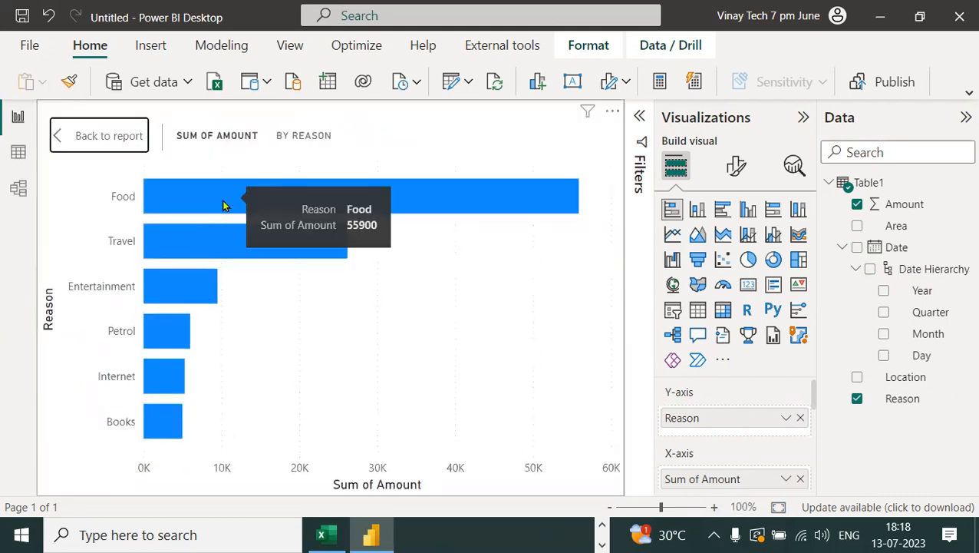
mouse_move(196, 247)
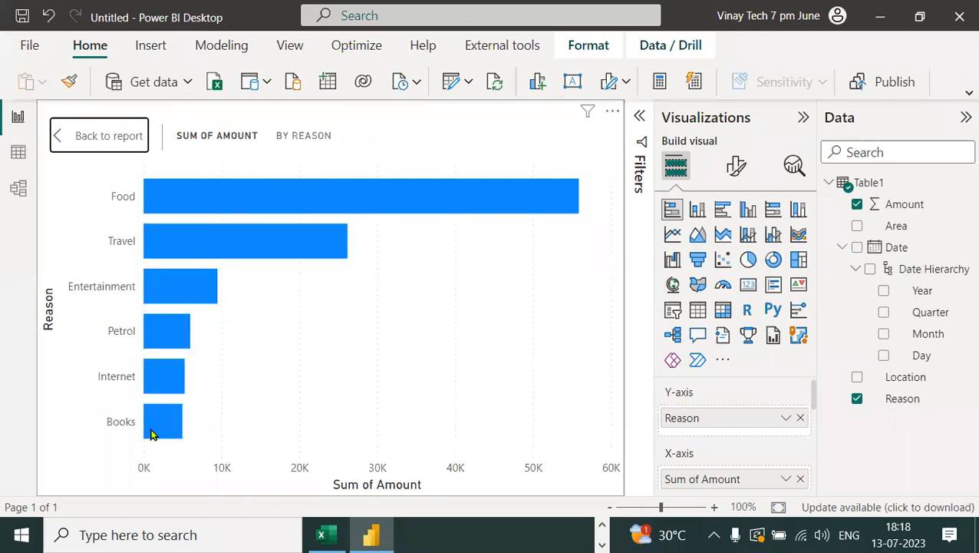
mouse_move(152, 434)
click(77, 135)
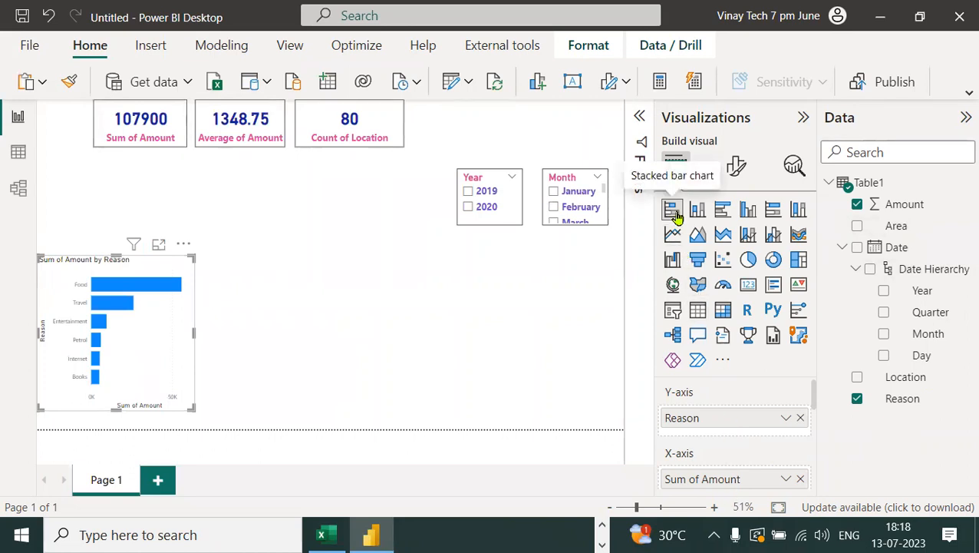
- Mark in red the stacked bar chart type, the Reason and Amount field assignments and the chart's axes and bars, and clear the annotations
mouse_move(684, 196)
mouse_down()
mouse_move(673, 198)
mouse_move(694, 201)
mouse_up()
drag(699, 168, 702, 205)
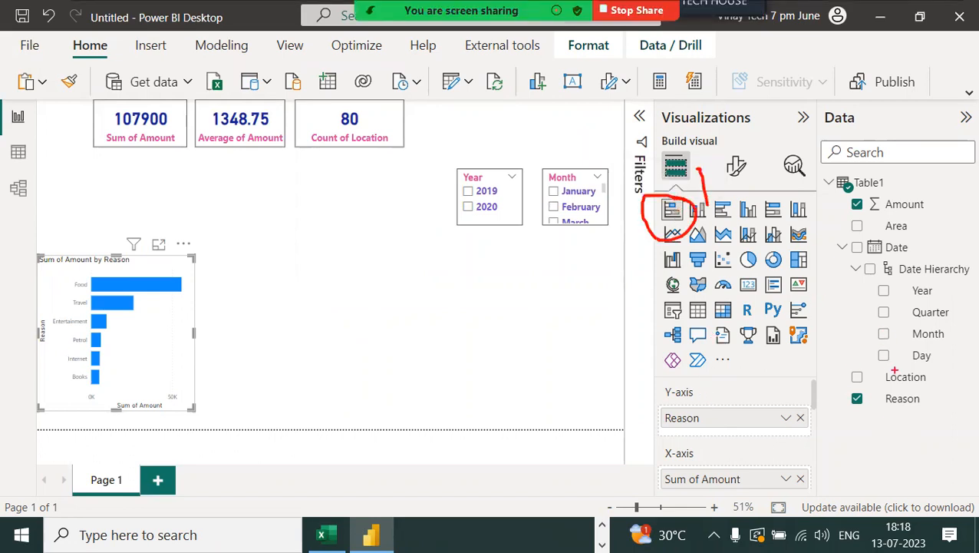
drag(893, 398, 776, 397)
mouse_move(896, 204)
mouse_down()
mouse_move(893, 257)
mouse_move(798, 465)
mouse_up()
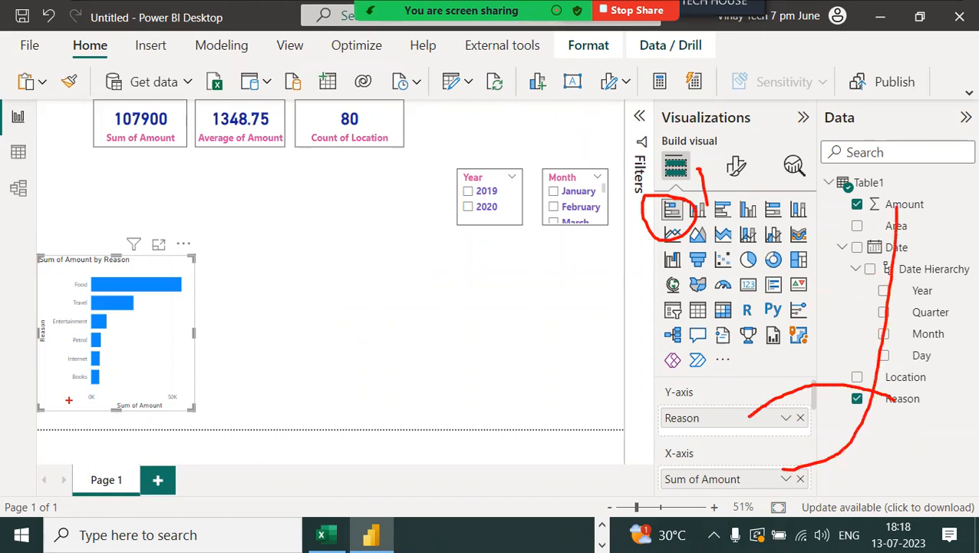
drag(94, 413, 218, 413)
drag(63, 266, 45, 391)
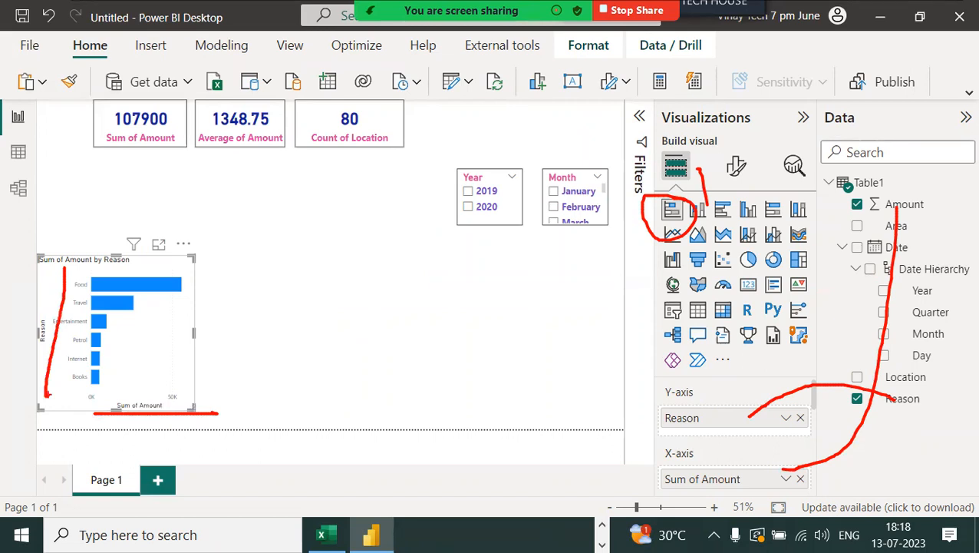
drag(169, 298, 226, 268)
drag(124, 354, 105, 408)
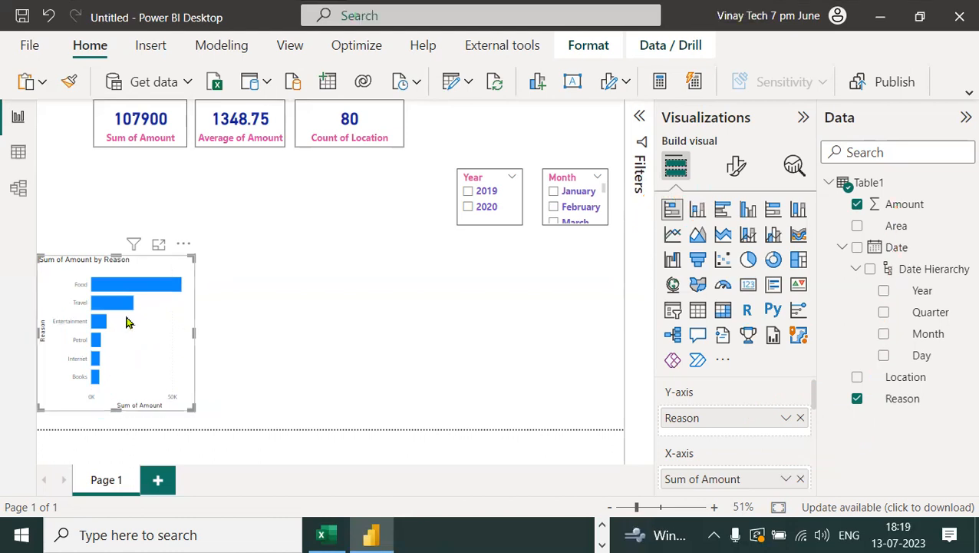
- Filter the cards and bar chart to 2020 and to 2019 with the Year slicer, and clear the selection
click(476, 212)
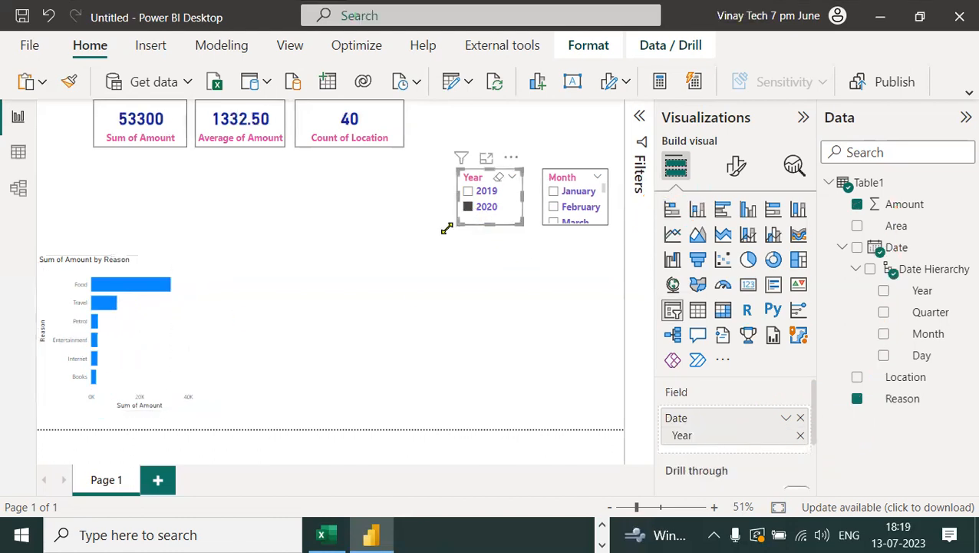
click(467, 191)
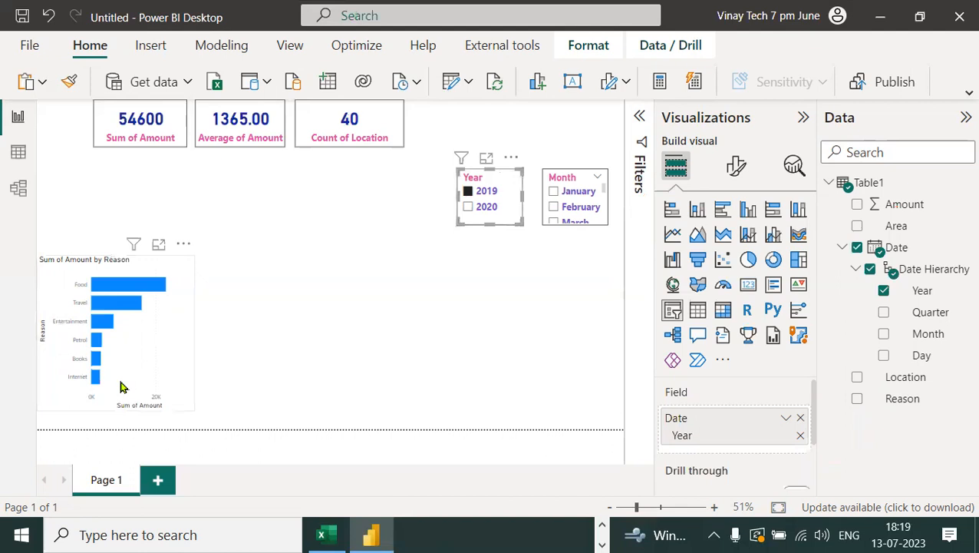
click(473, 192)
- Turn on the visual border of the Sum of Amount by Reason bar chart
click(169, 331)
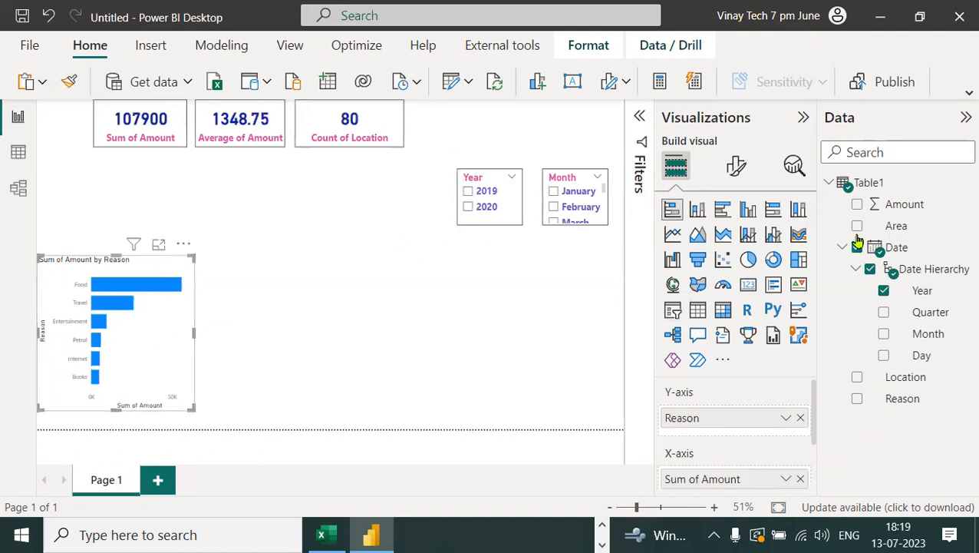
click(739, 173)
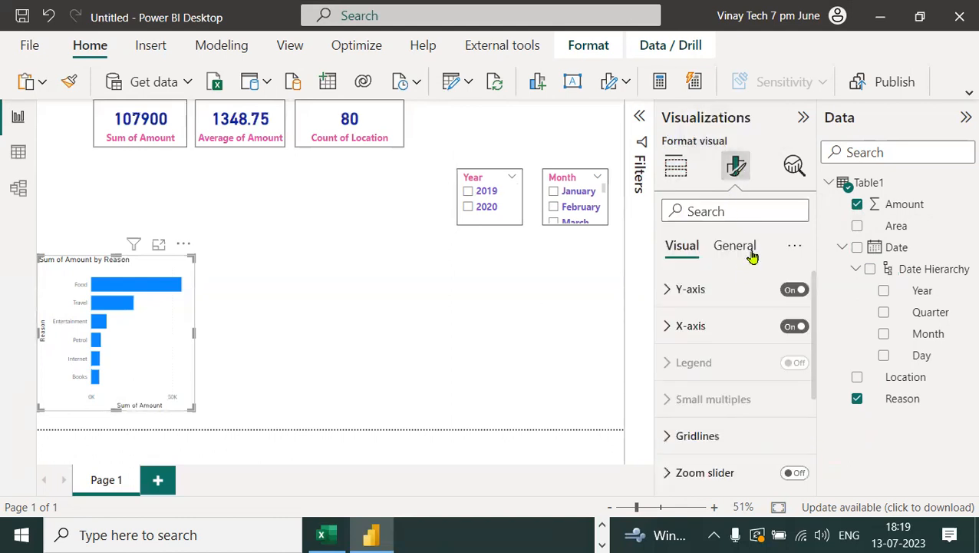
click(746, 251)
click(666, 373)
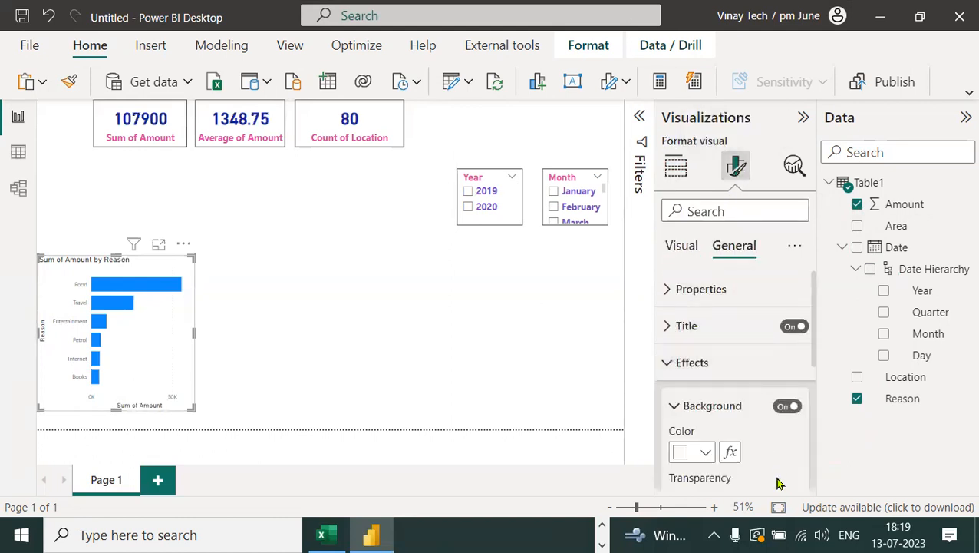
scroll(773, 477, down, 2)
click(791, 423)
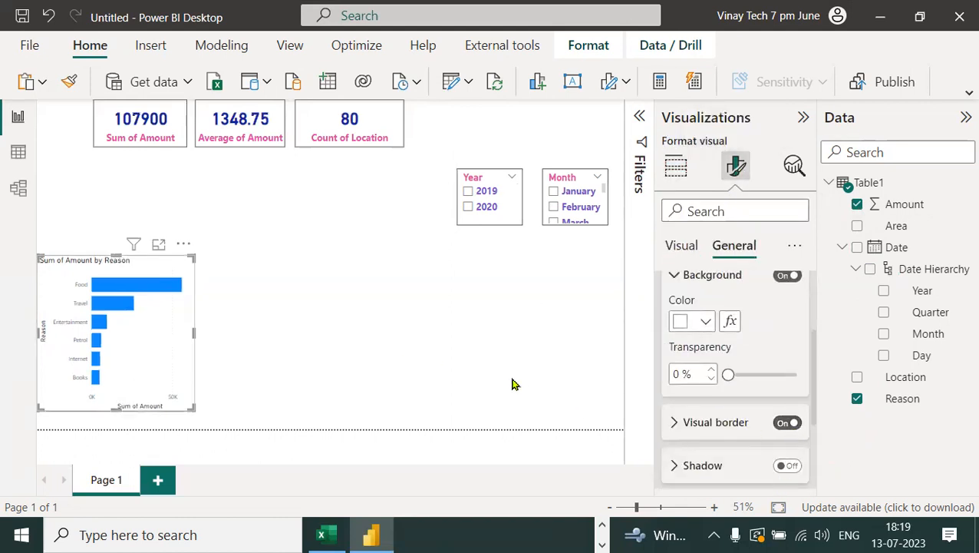
- Add a pie chart directly beside the bar chart, with Year as its legend and Amount as its values
click(571, 402)
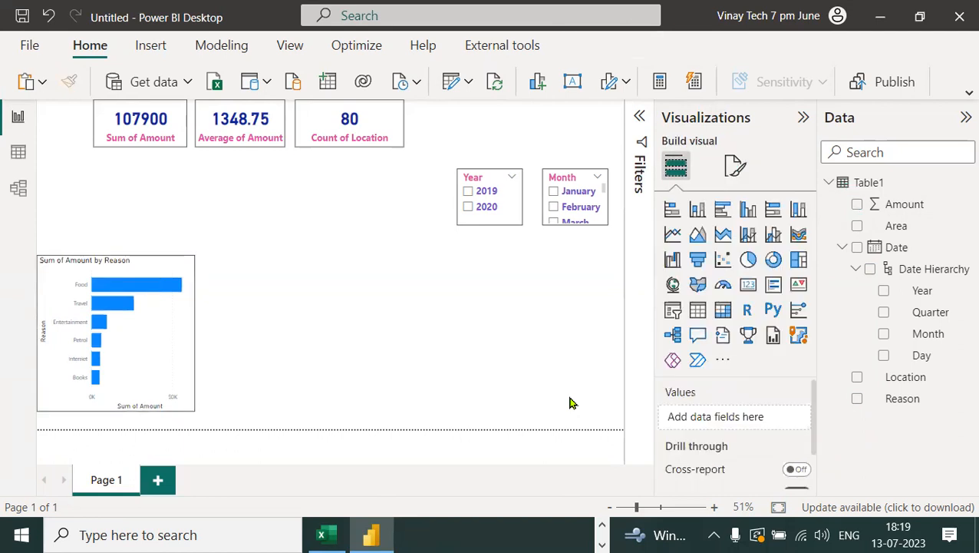
click(749, 261)
drag(282, 330, 384, 337)
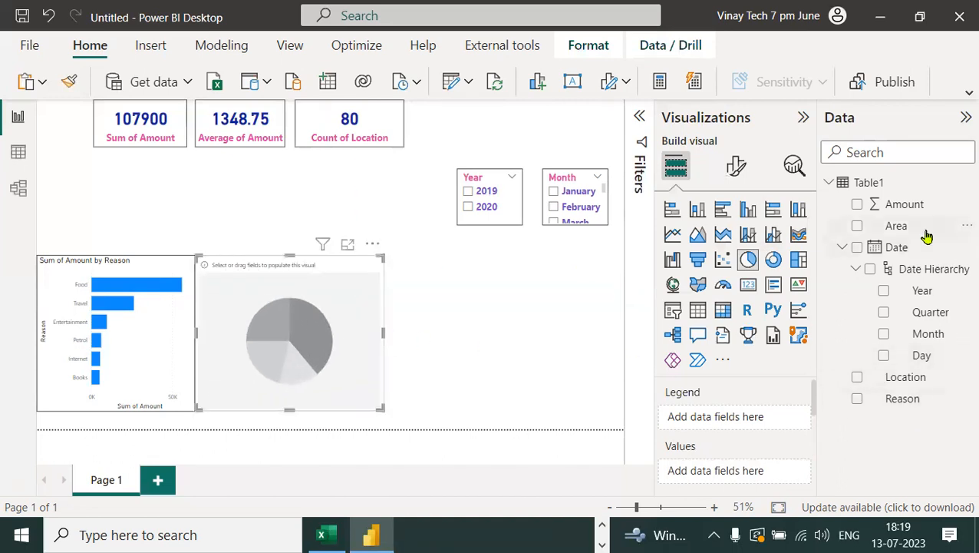
drag(921, 291, 763, 416)
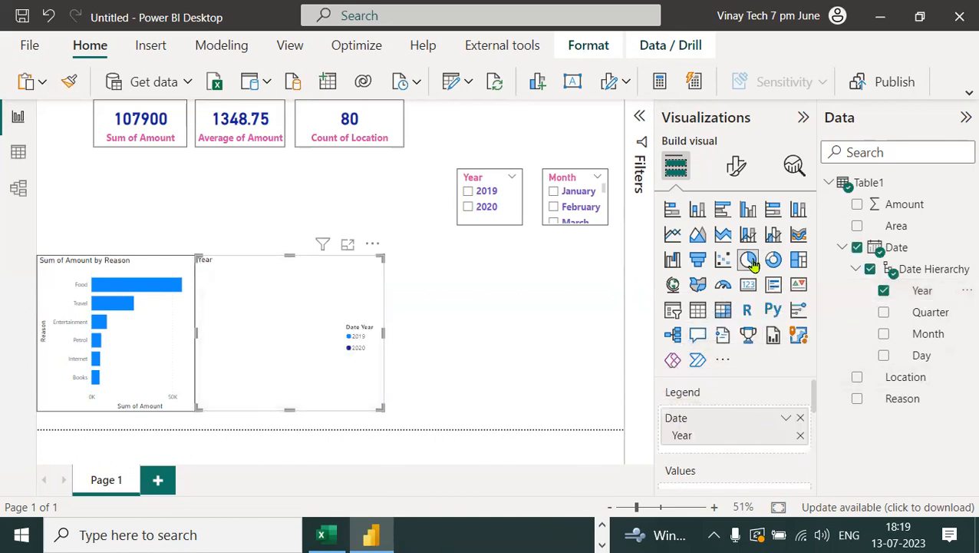
scroll(719, 470, down, 1)
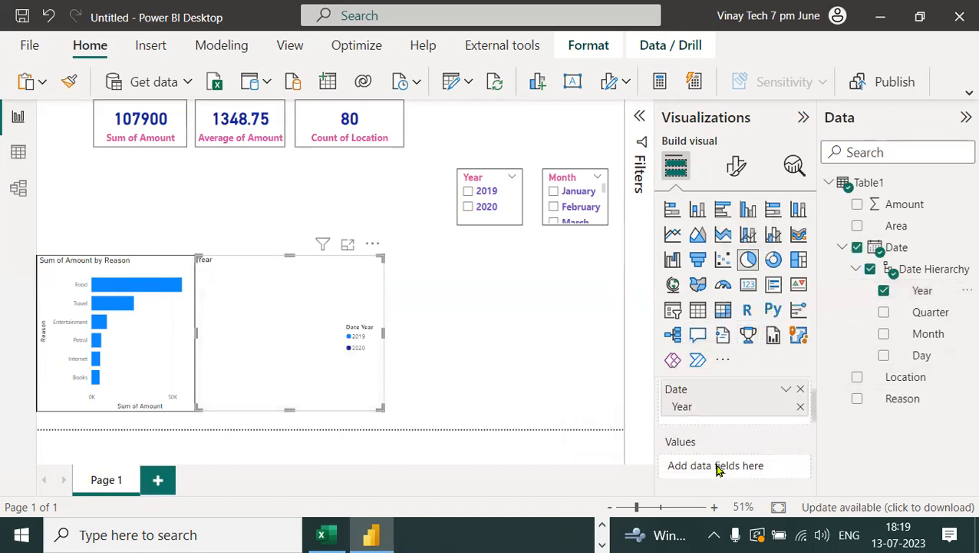
drag(927, 205, 770, 449)
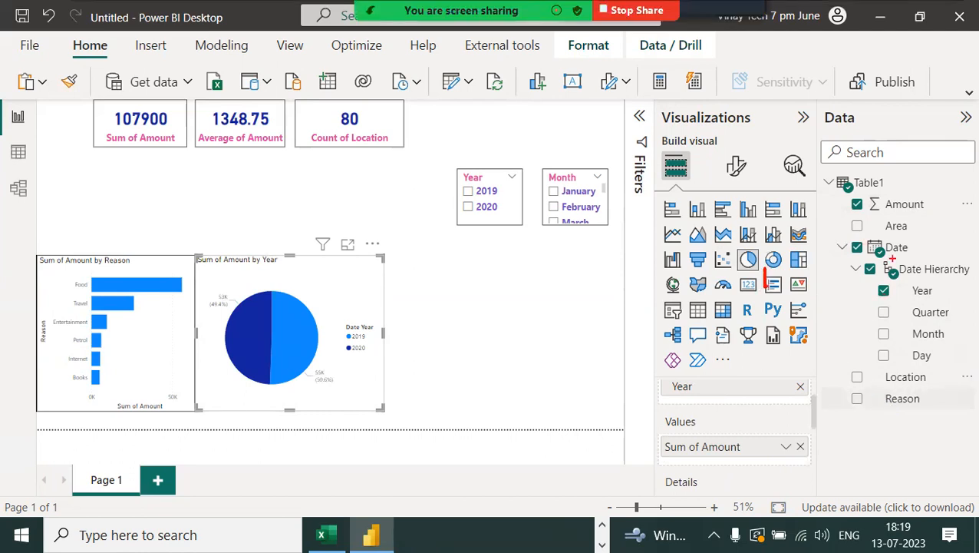
- Draw red lines linking the Year field to the pie chart's legend and Amount to its values, and clear the annotations
drag(915, 290, 755, 383)
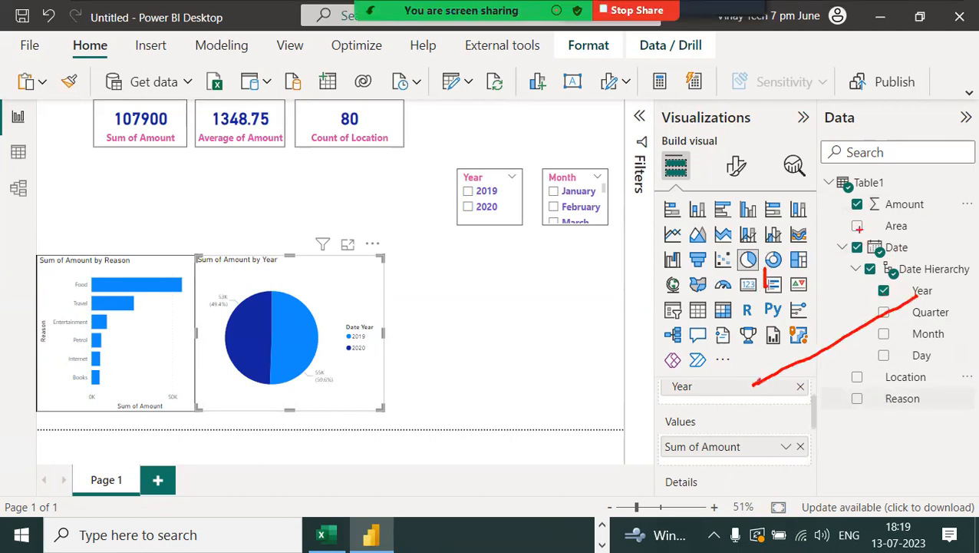
mouse_move(893, 204)
mouse_down()
mouse_move(837, 459)
mouse_move(789, 464)
mouse_up()
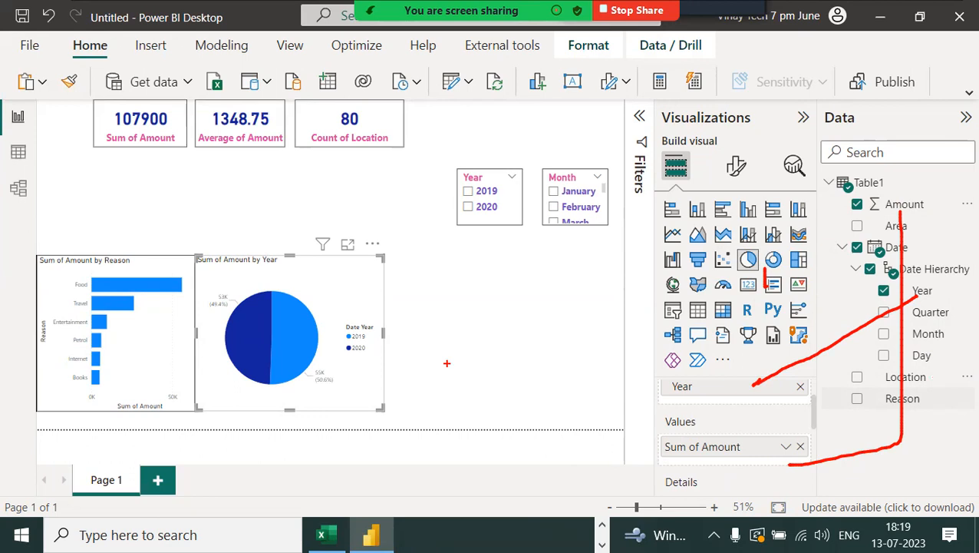
key(Escape)
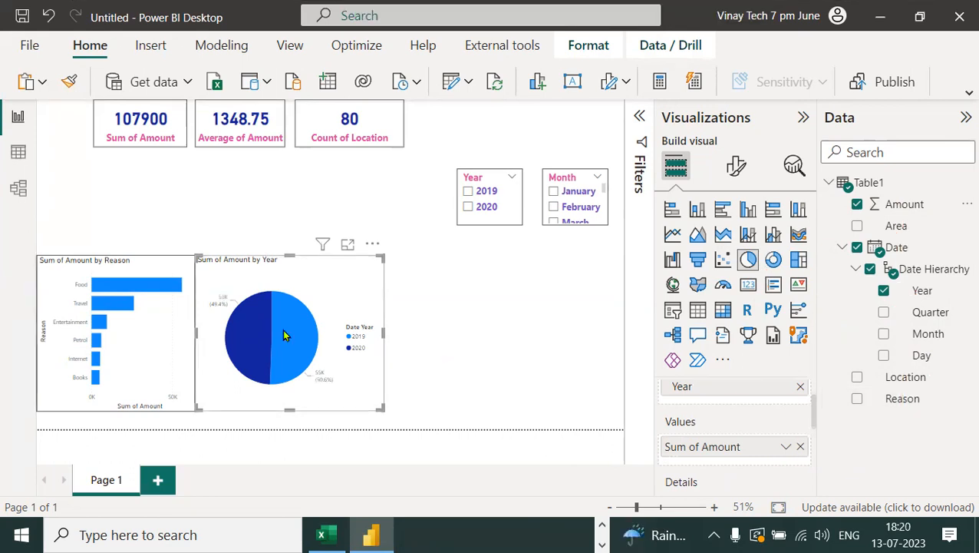
- Turn on the visual border of the Sum of Amount by Year pie chart
mouse_move(283, 335)
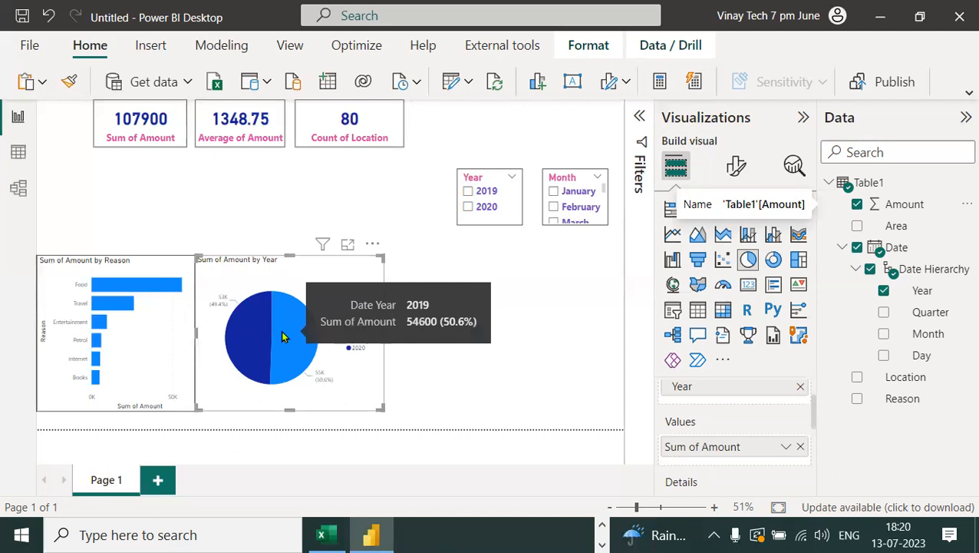
mouse_move(247, 339)
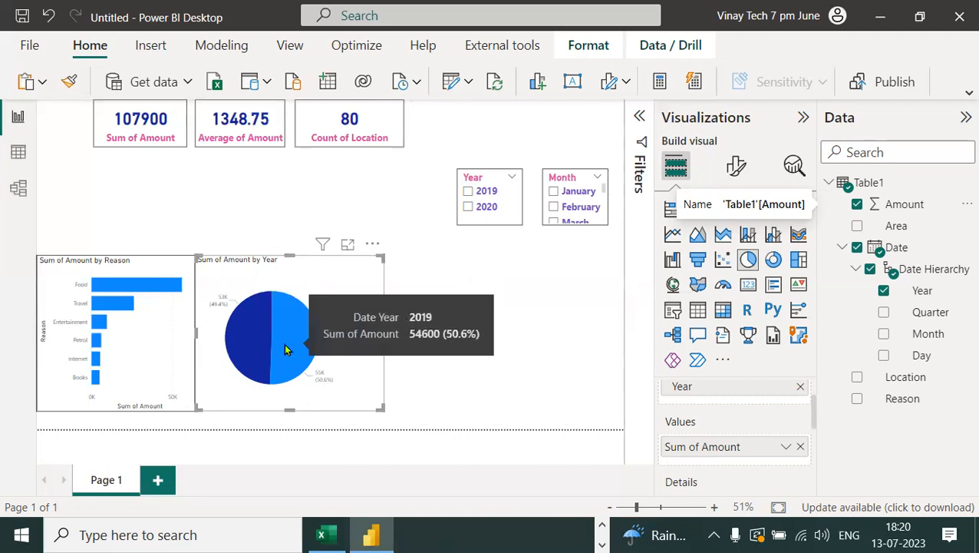
click(737, 166)
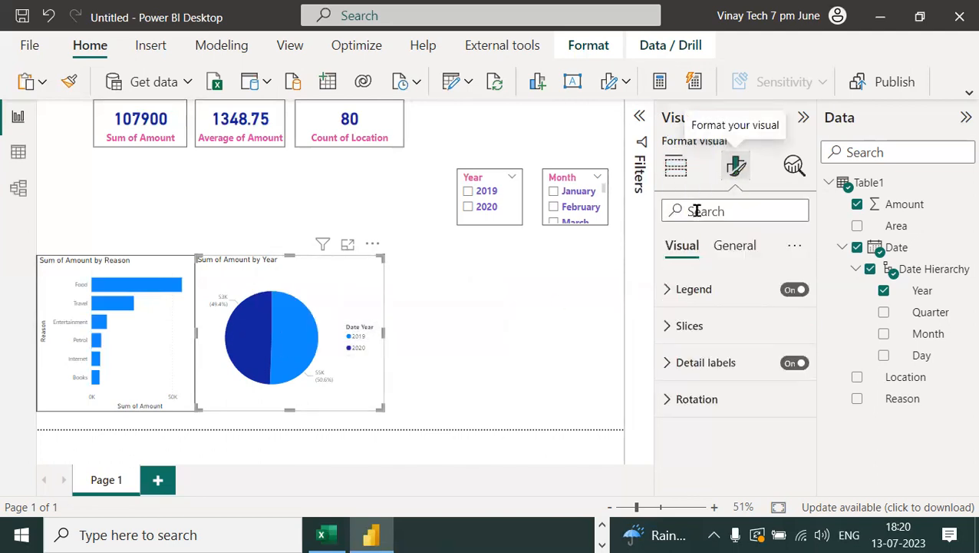
click(732, 246)
click(667, 363)
scroll(789, 437, down, 2)
click(795, 423)
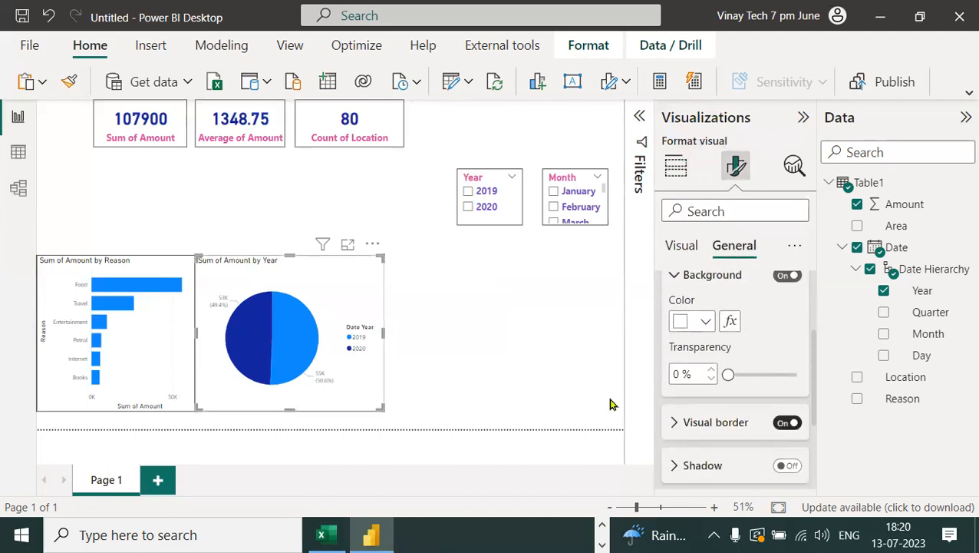
- Add a map beside the pie chart, assign the Location field to its location, and open it in focus mode
click(563, 347)
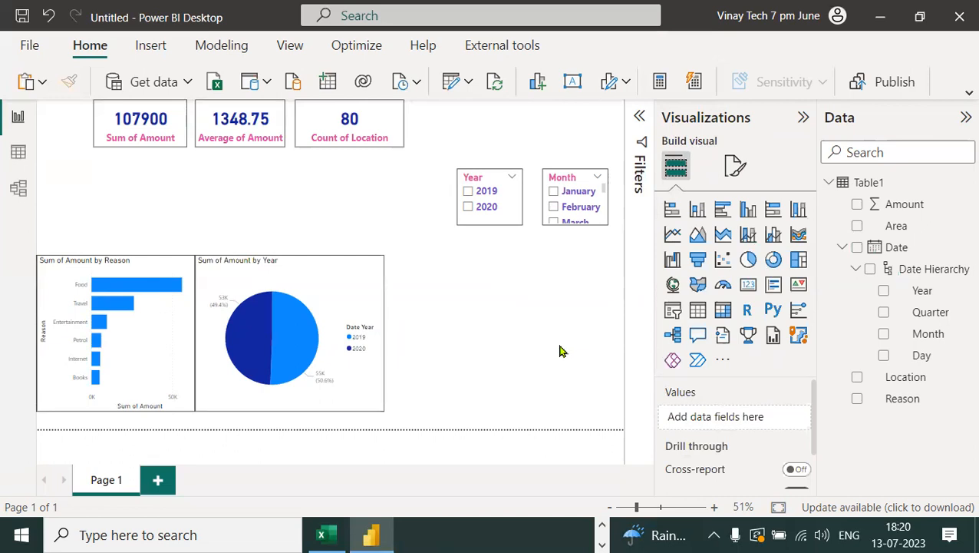
click(674, 285)
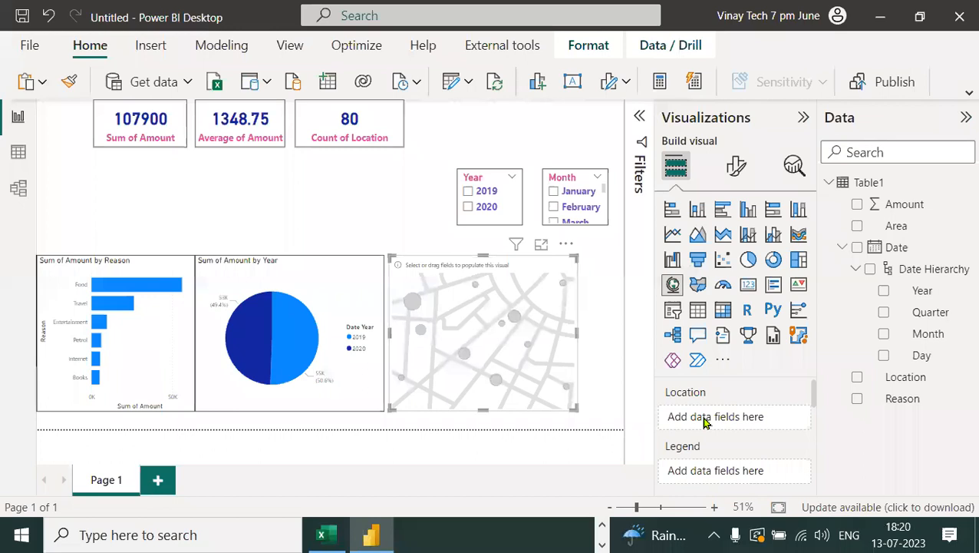
drag(879, 377, 762, 414)
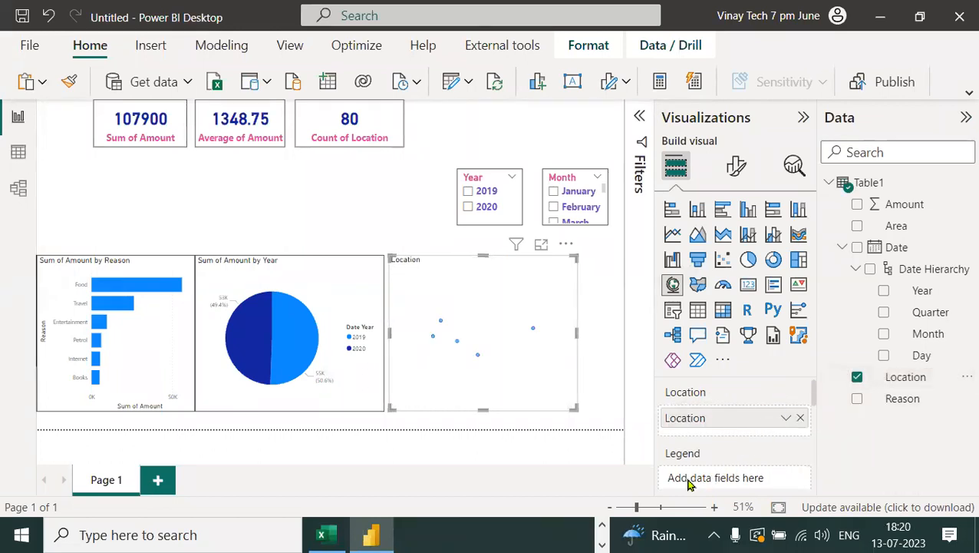
click(542, 246)
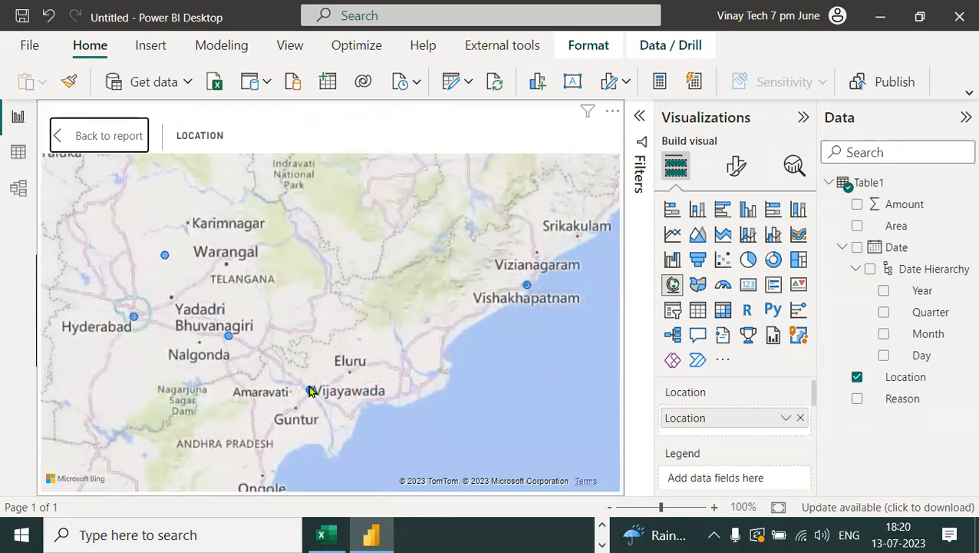
- Size the map's bubbles by the Amount field and return from focus mode to the report page
mouse_move(311, 391)
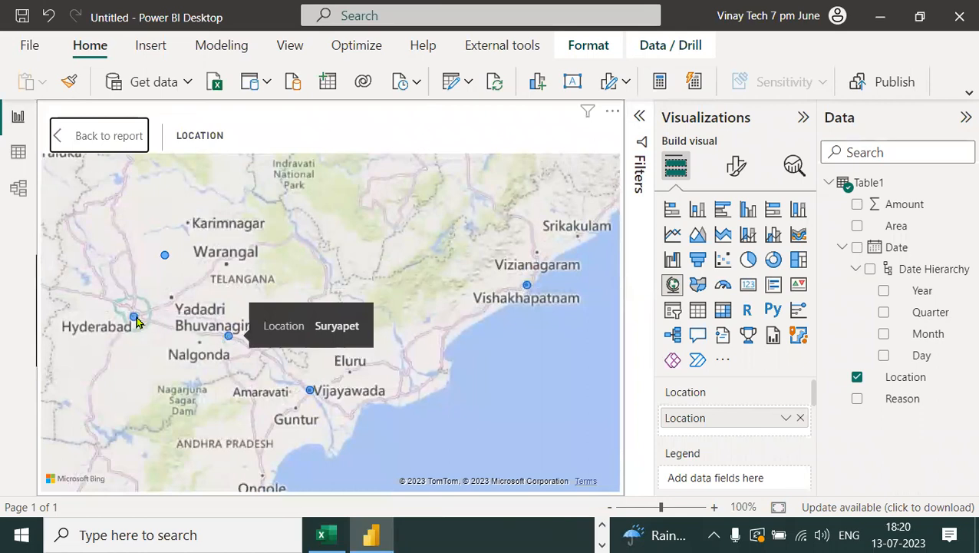
mouse_move(135, 315)
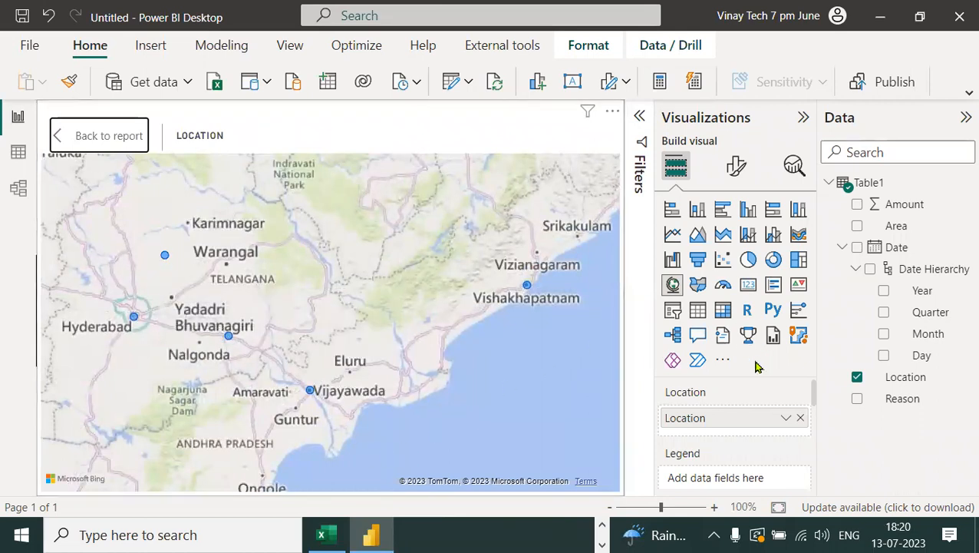
scroll(767, 433, down, 5)
scroll(768, 445, down, 1)
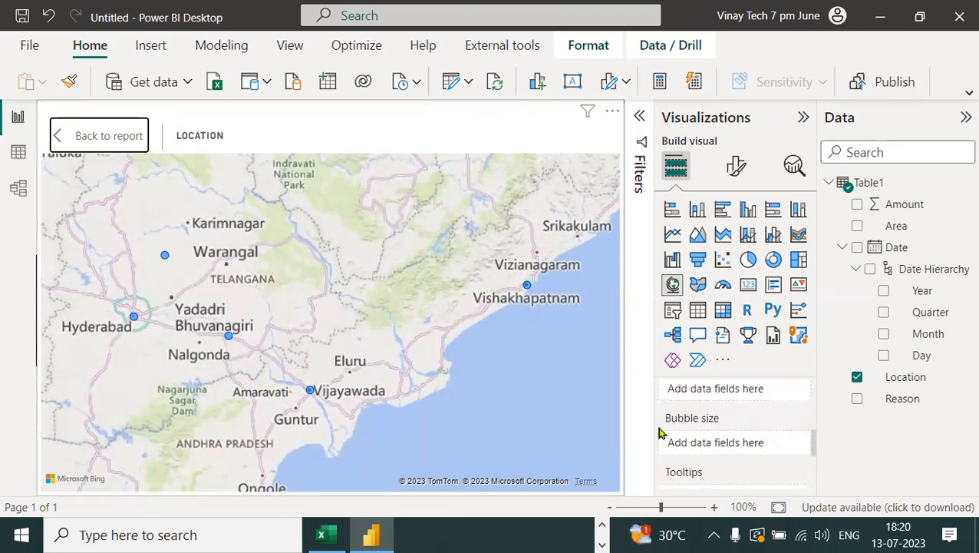
drag(904, 203, 743, 445)
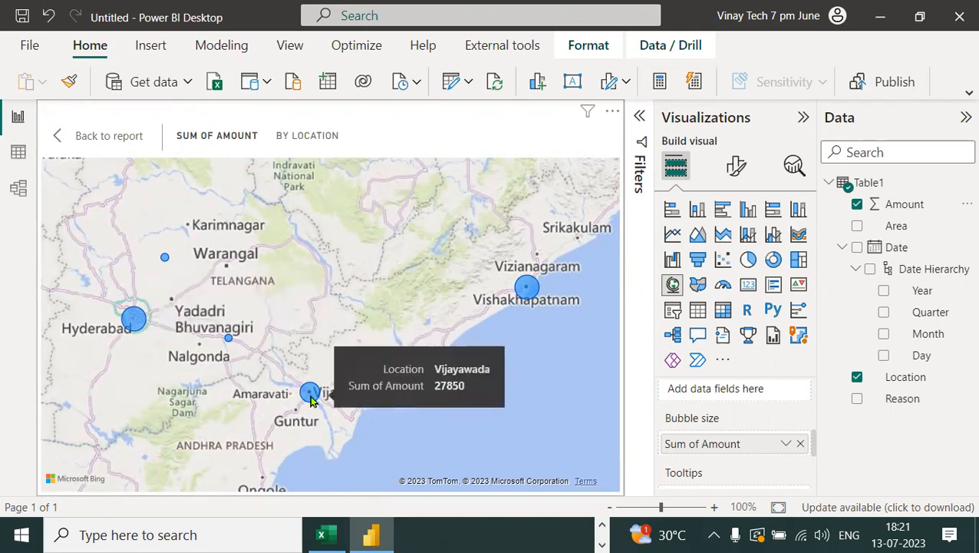
click(129, 135)
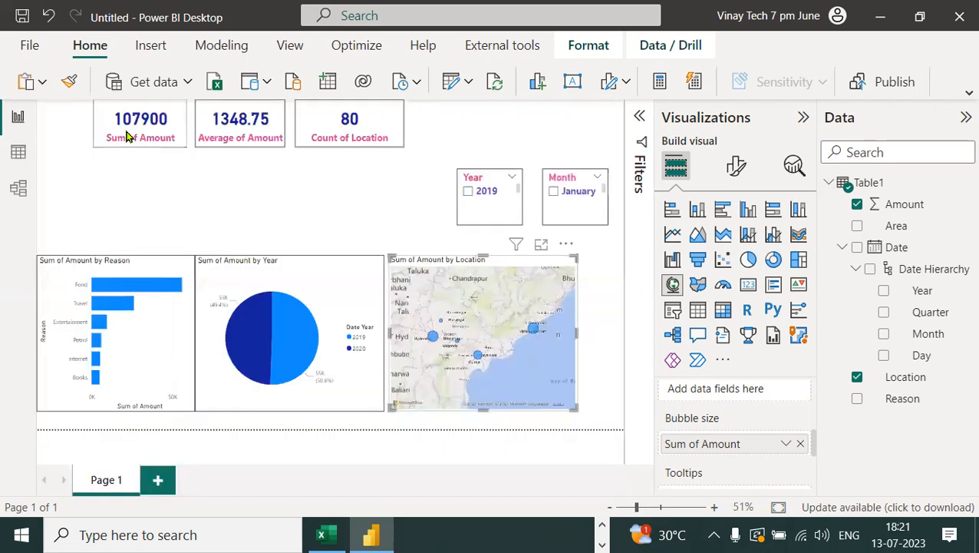
- Turn on the visual border of the Sum of Amount by Location map and deselect it
click(736, 166)
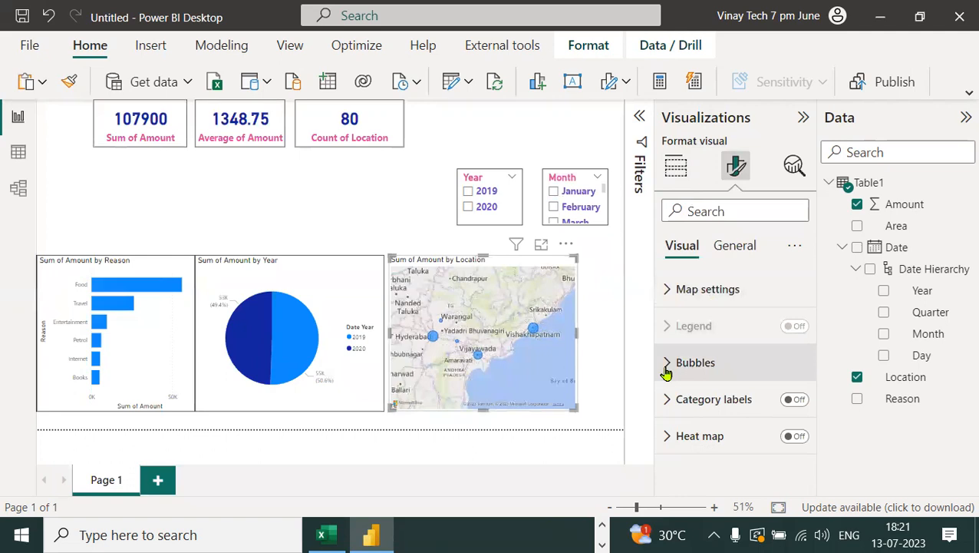
click(741, 253)
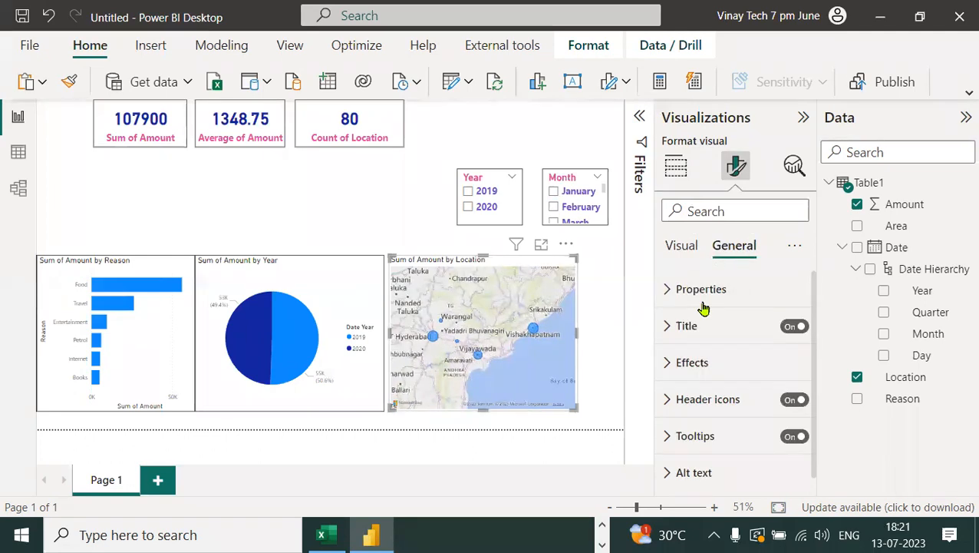
click(670, 363)
scroll(749, 358, down, 3)
click(792, 424)
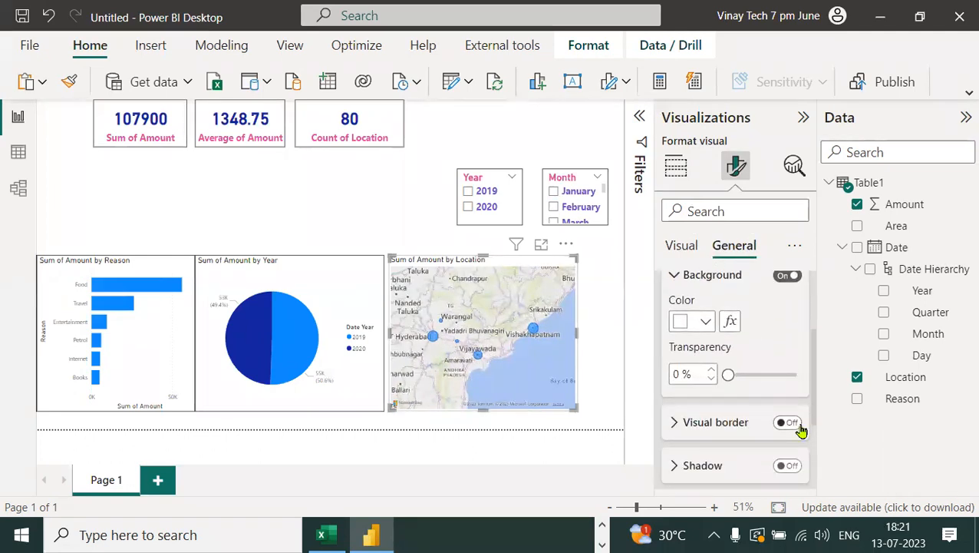
click(620, 337)
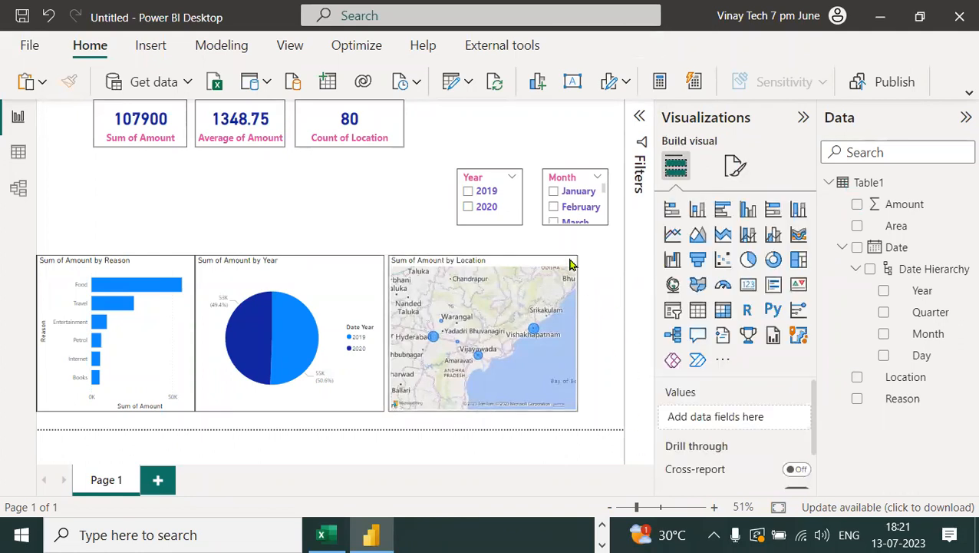
- Filter the report with the Year slicer by 2020 and 2019 in turn to compare the visuals, and clear the selection
click(469, 207)
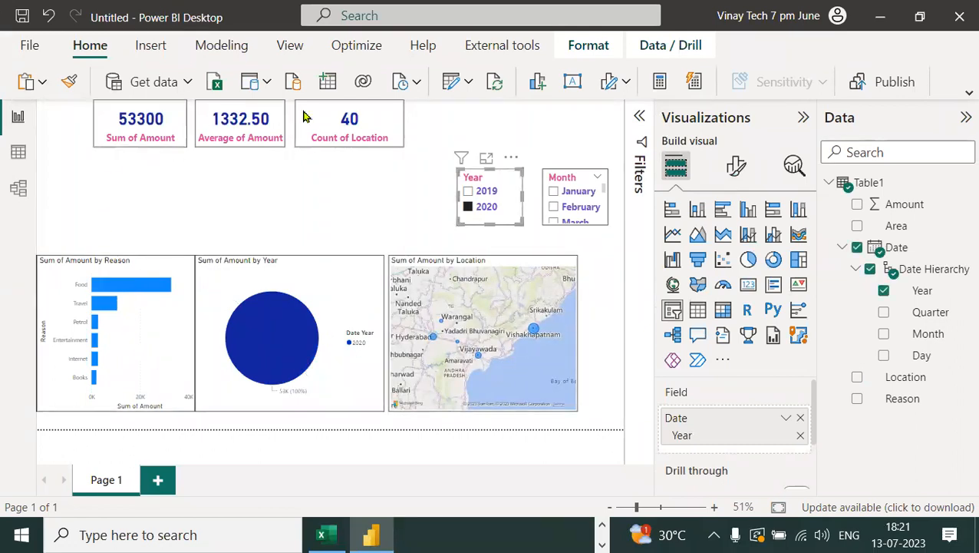
click(469, 192)
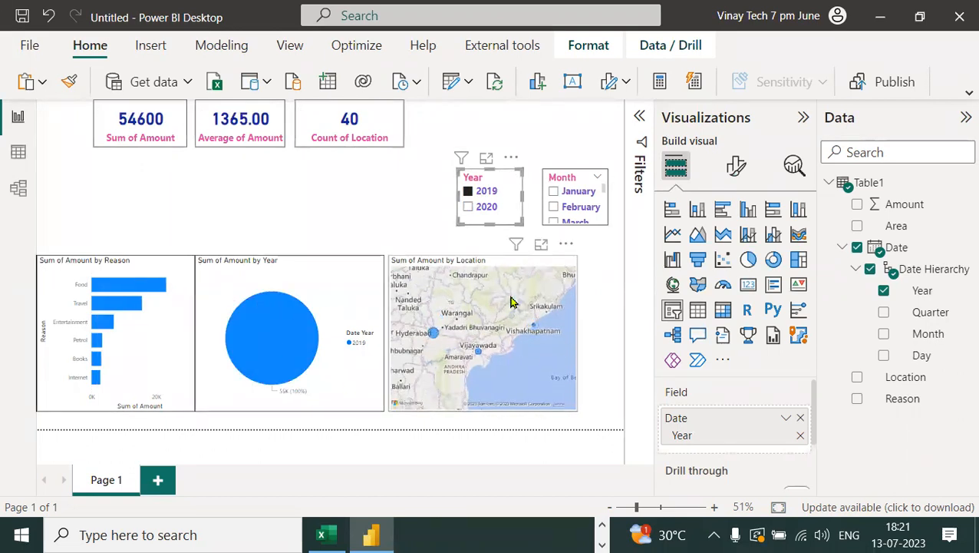
click(484, 197)
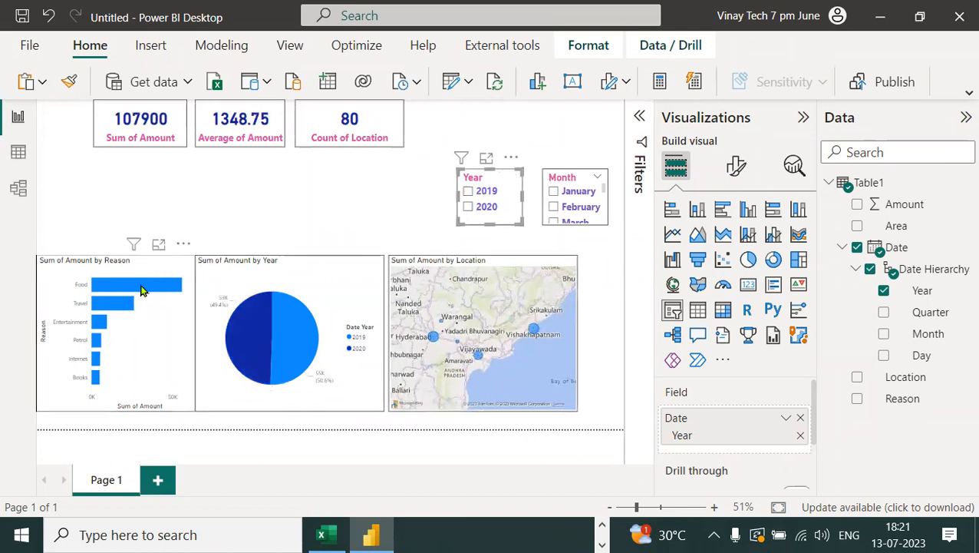
- Cross-highlight the report by the Food, Travel and Internet bars of the Reason chart in turn, and clear the highlighting
click(142, 289)
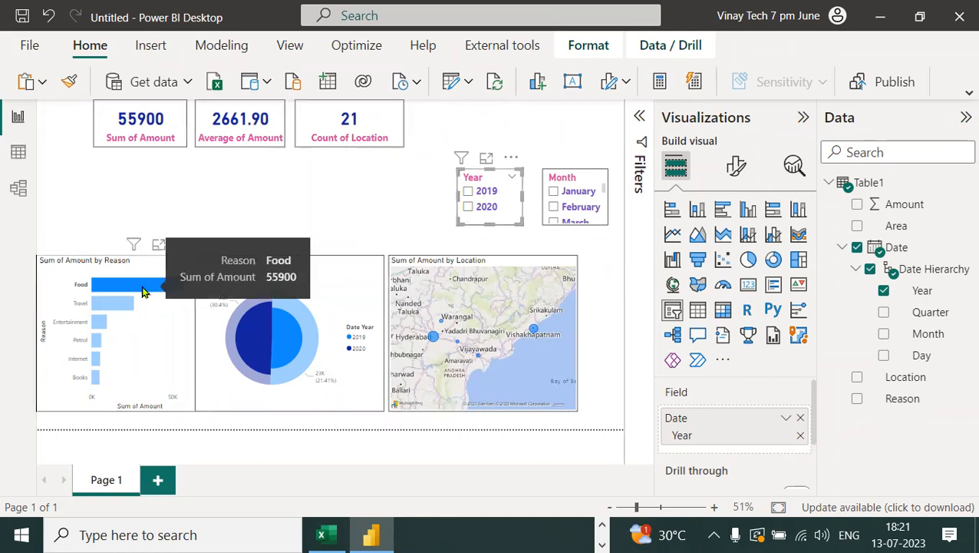
click(121, 311)
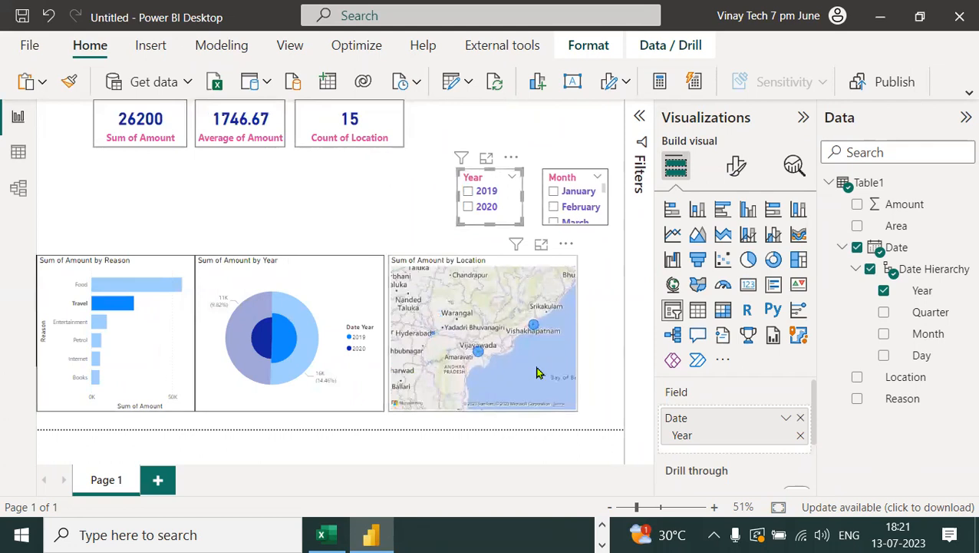
click(97, 363)
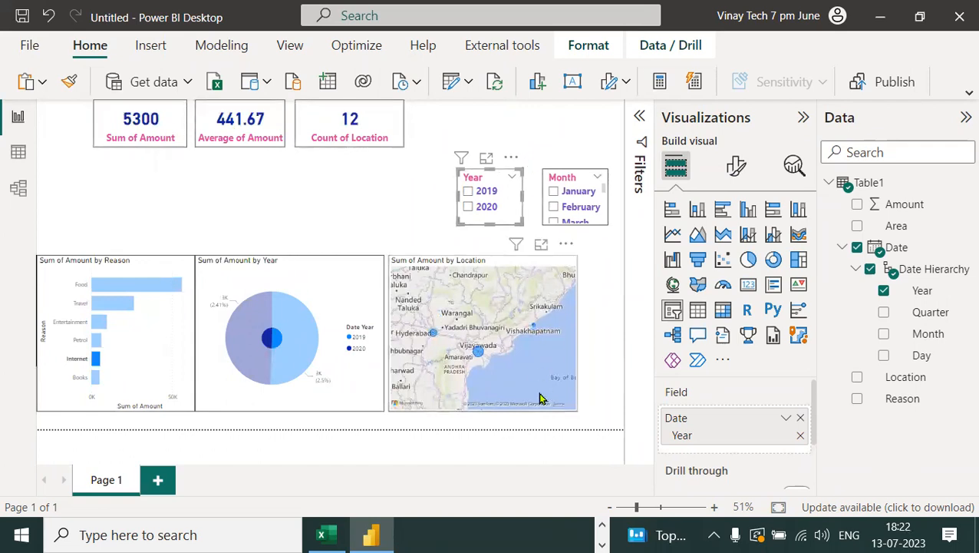
click(173, 329)
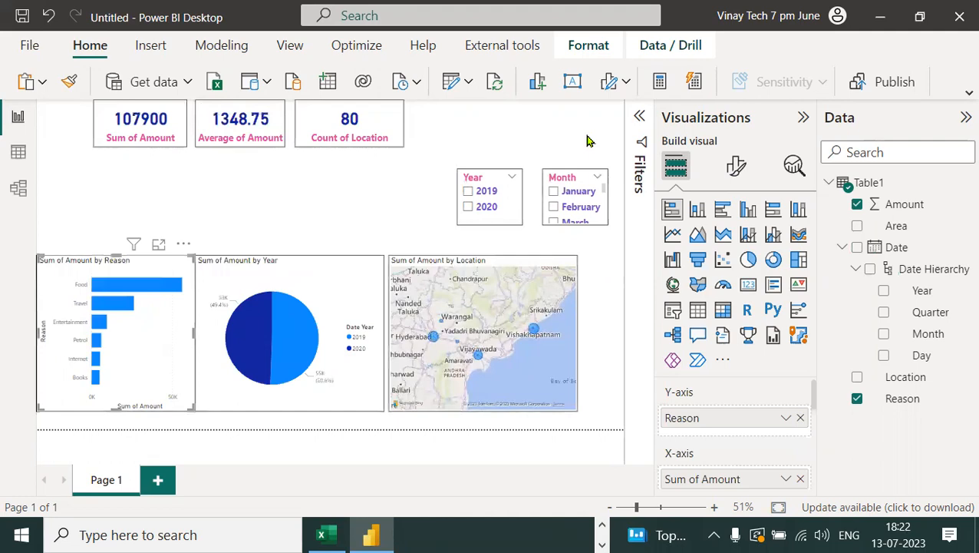
- Start saving the report as a new file and choose the Documents folder as its location
click(31, 51)
click(30, 130)
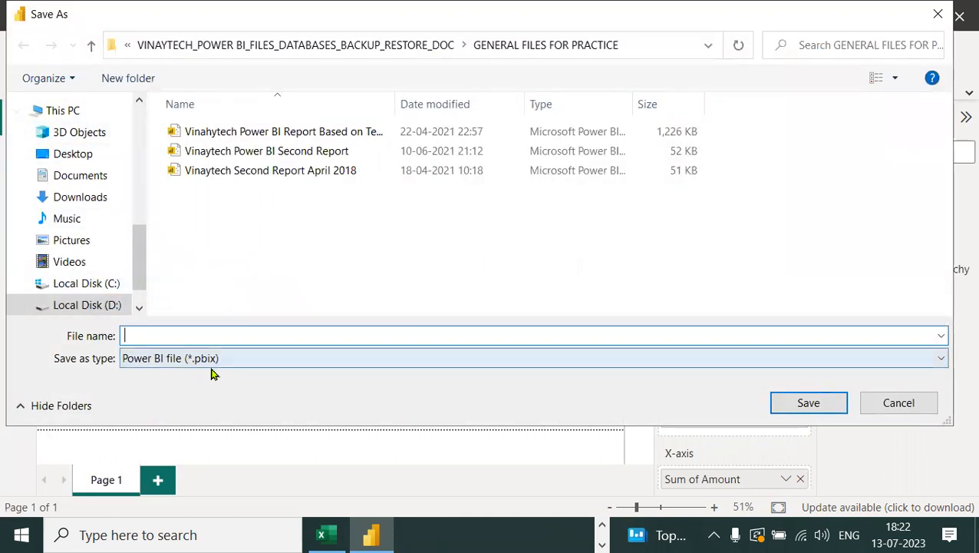
click(89, 175)
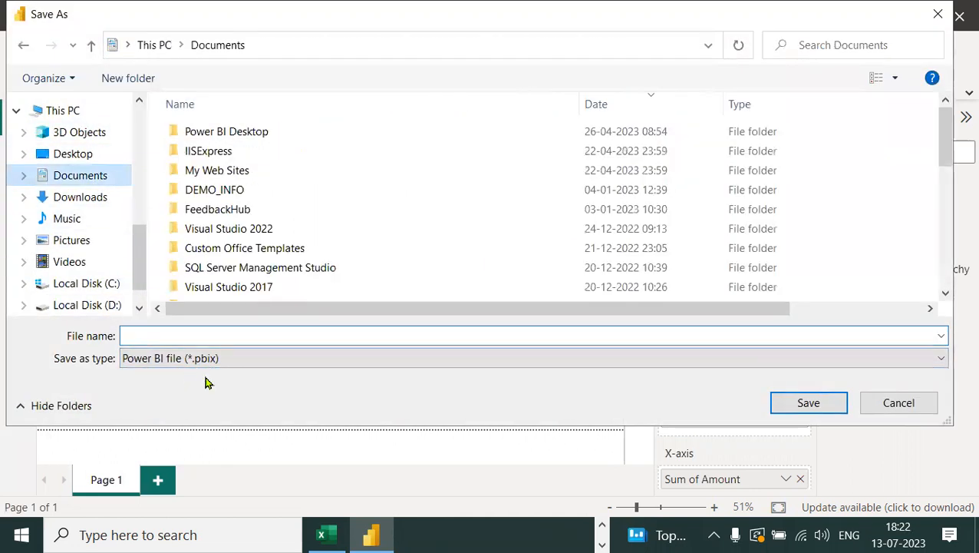
- Annotate the save dialog in red with "word: .docx", "excel:.xlsx" and "pbi:.pbix", and mark the Power BI file type
text(qo)
key(BackSpace)
text(wo)
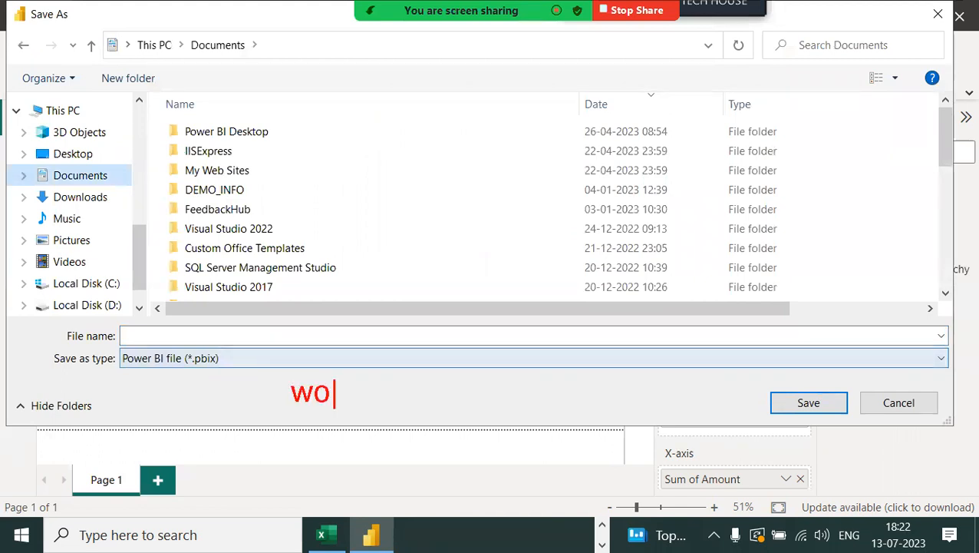
text(rd: .docx)
key(Return)
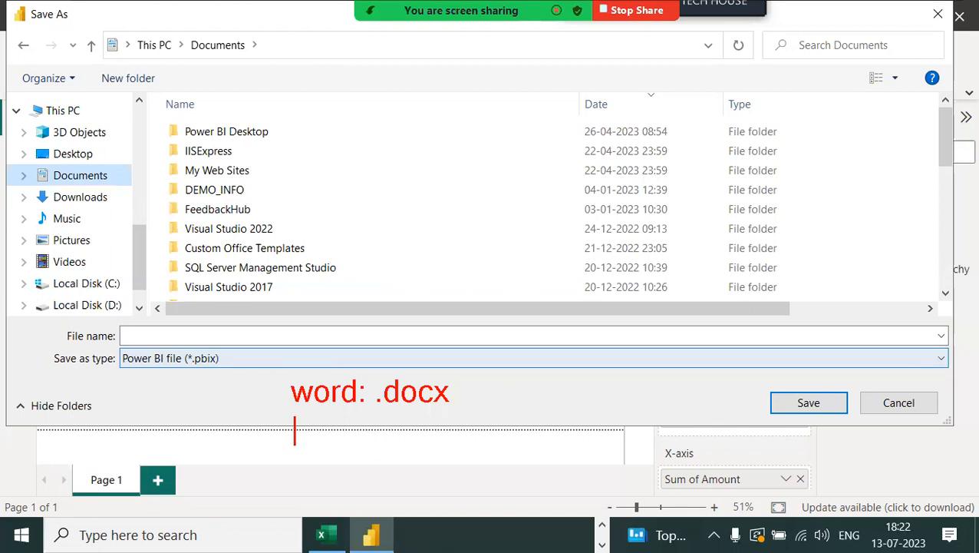
text(excel)
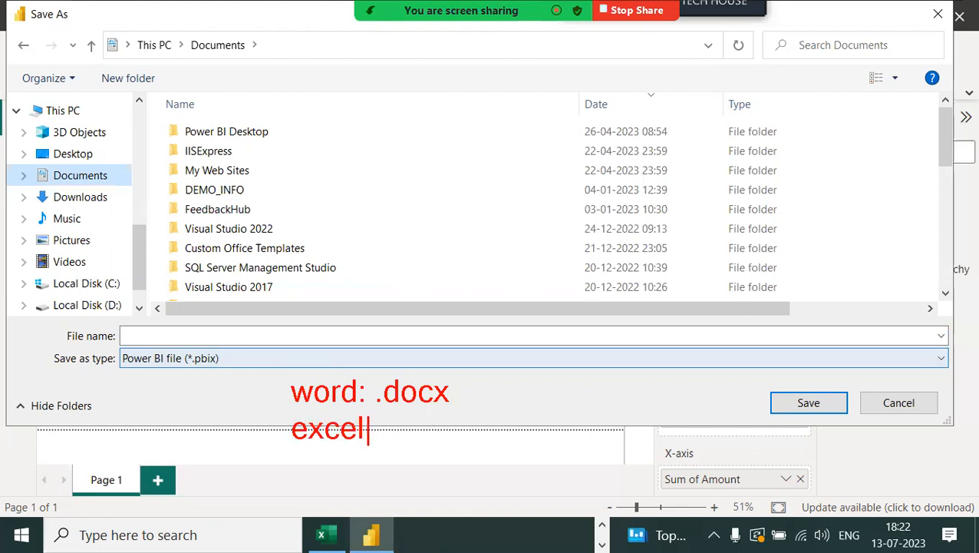
text(:.xlsx)
key(Return)
text(pbi:.pbix)
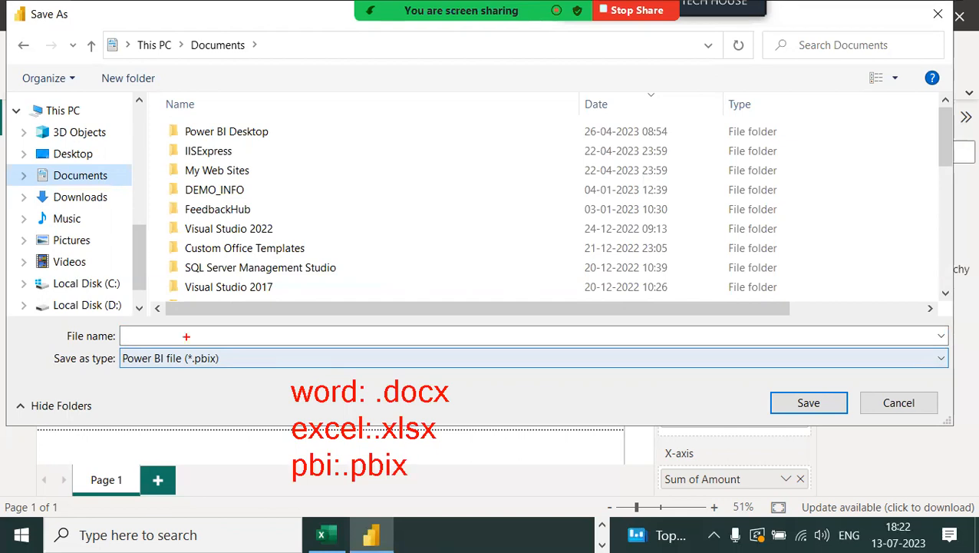
mouse_move(273, 357)
mouse_down()
mouse_move(253, 334)
mouse_move(143, 376)
mouse_move(245, 326)
mouse_up()
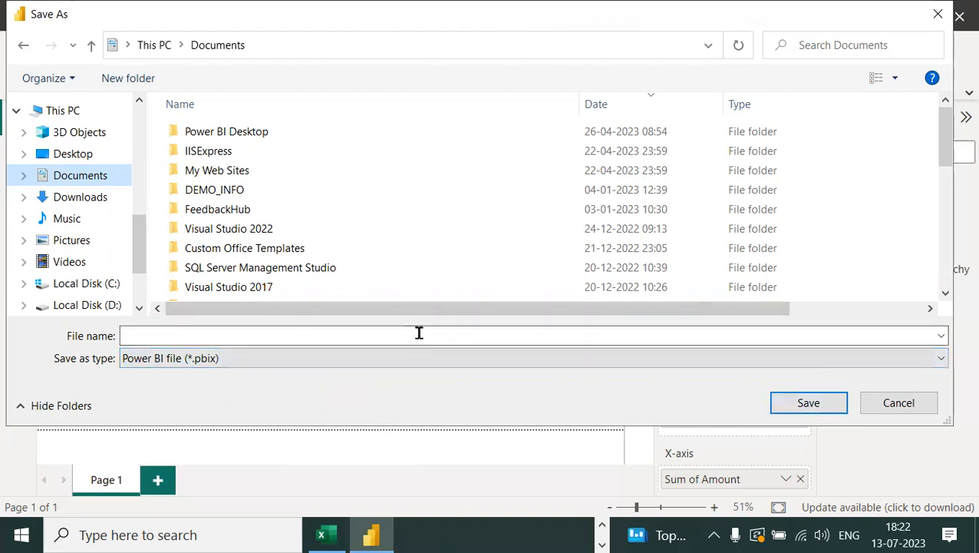
- Save the report under the file name Vinay Tech Second Demo Report on 17_07_2023
text(Vinay Tech Second Demo Report on 17_07_2023)
key(Return)
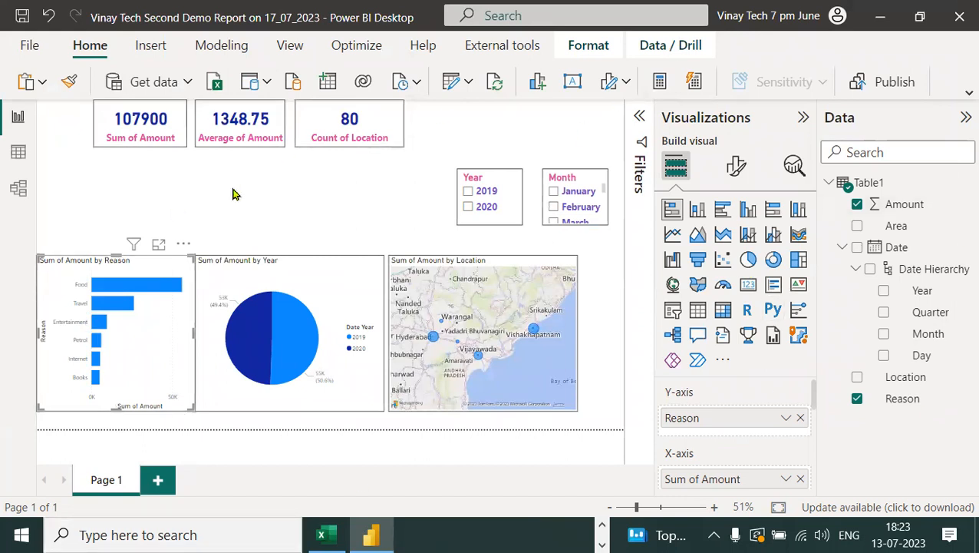
- Circle the whole report in red, draw crosses around its edges and a check mark over the slicers, and clear the annotations
mouse_move(552, 120)
mouse_down()
mouse_move(415, 91)
mouse_move(84, 383)
mouse_move(475, 438)
mouse_move(537, 115)
mouse_move(472, 102)
mouse_up()
drag(125, 59, 196, 103)
drag(178, 56, 119, 111)
drag(434, 65, 485, 112)
drag(474, 75, 369, 121)
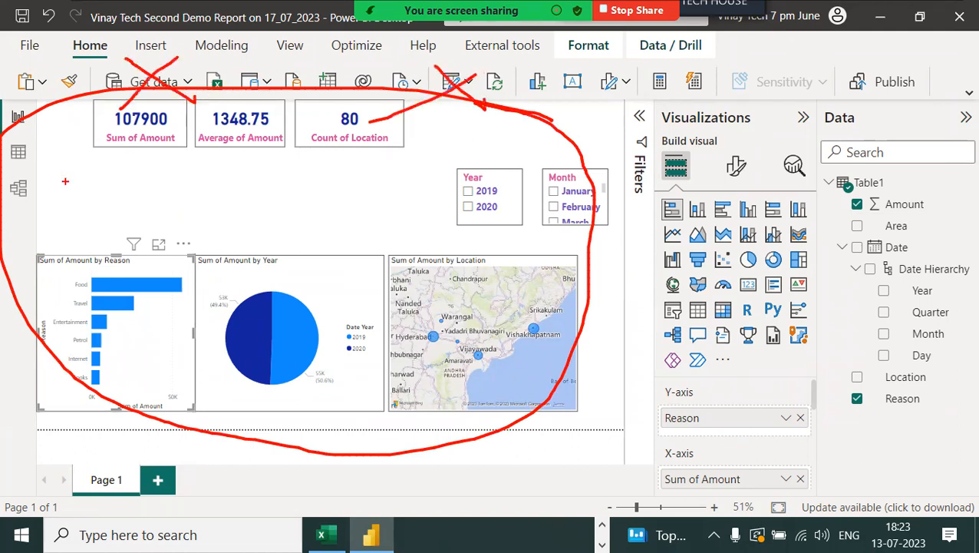
drag(9, 186, 50, 218)
drag(36, 190, 2, 225)
drag(216, 30, 268, 74)
drag(255, 37, 206, 72)
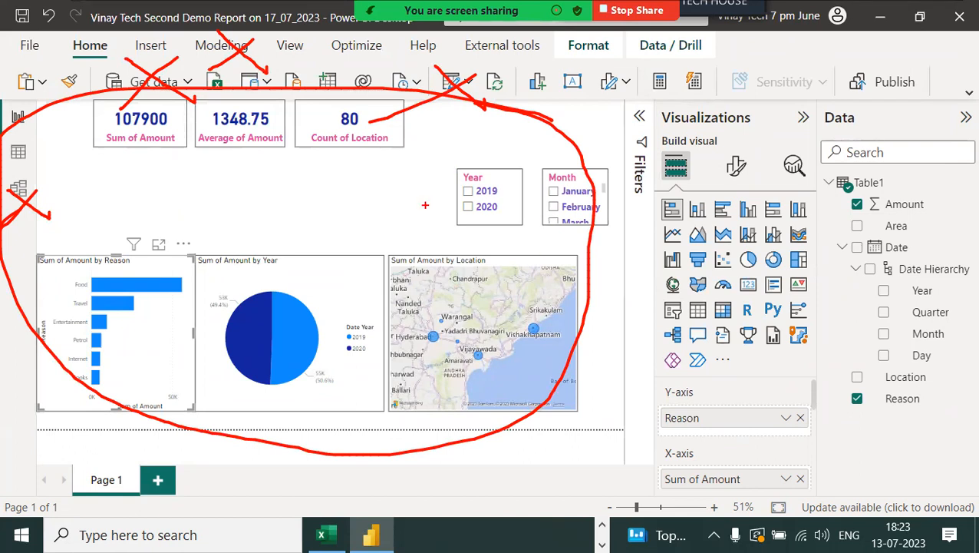
drag(478, 197, 633, 194)
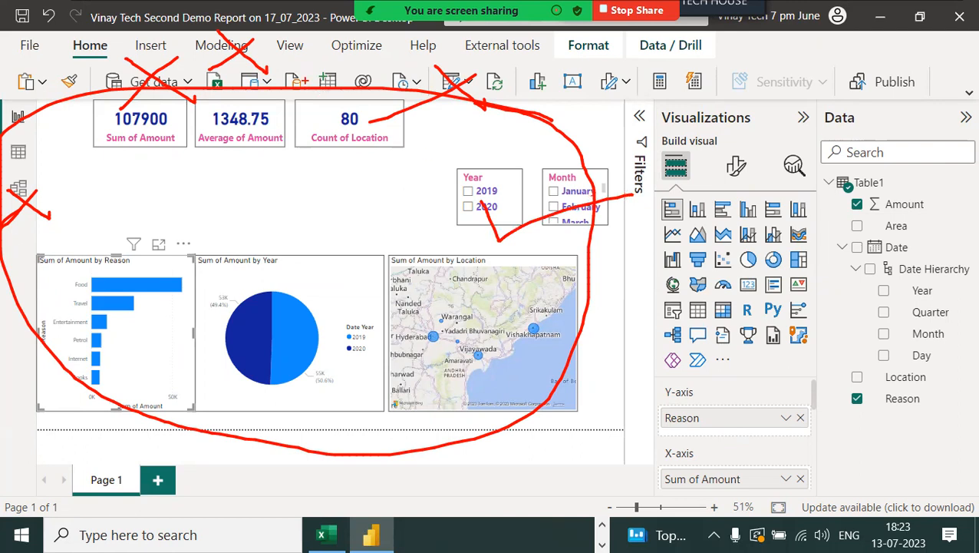
key(Escape)
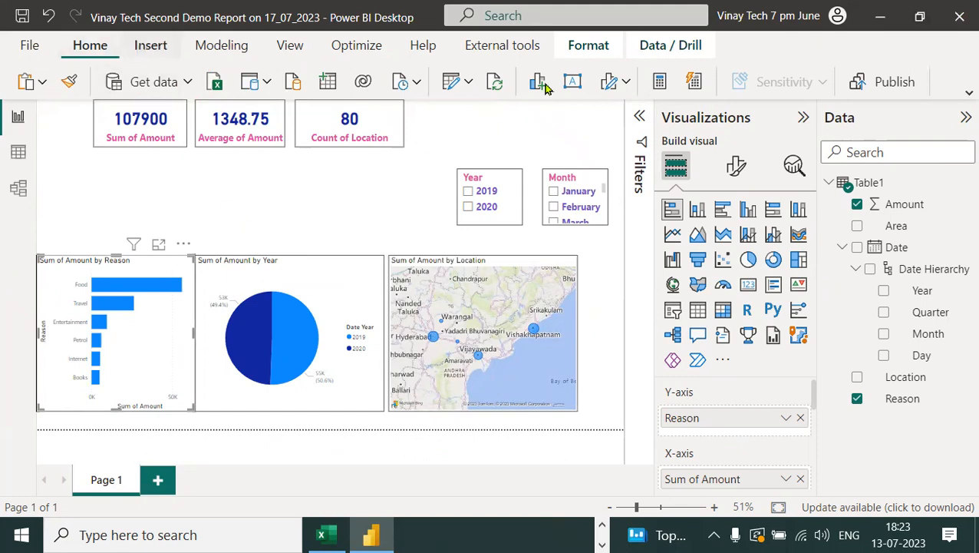
- Switch to File Explorer, locate the saved report in the Documents folder, and narrow the Name column to inspect its details
click(604, 525)
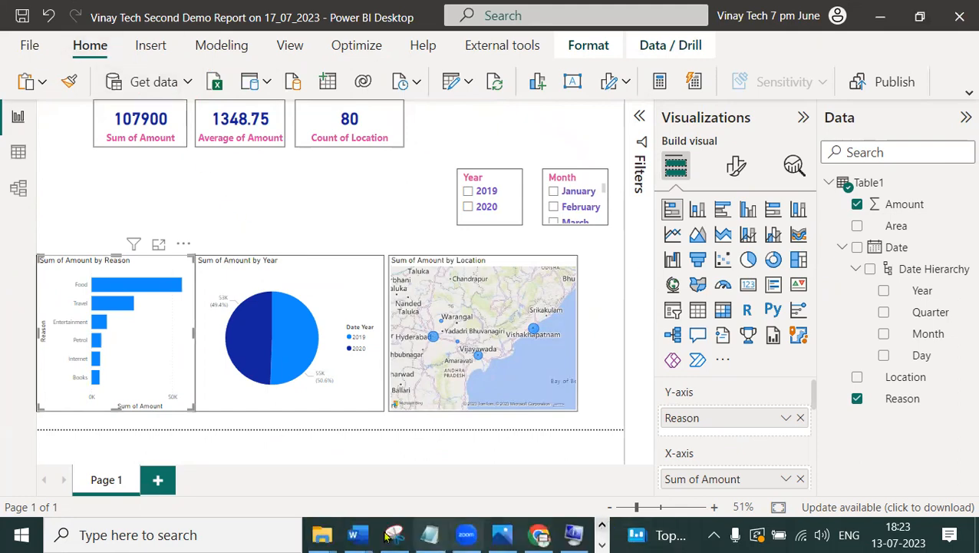
mouse_move(320, 535)
click(309, 474)
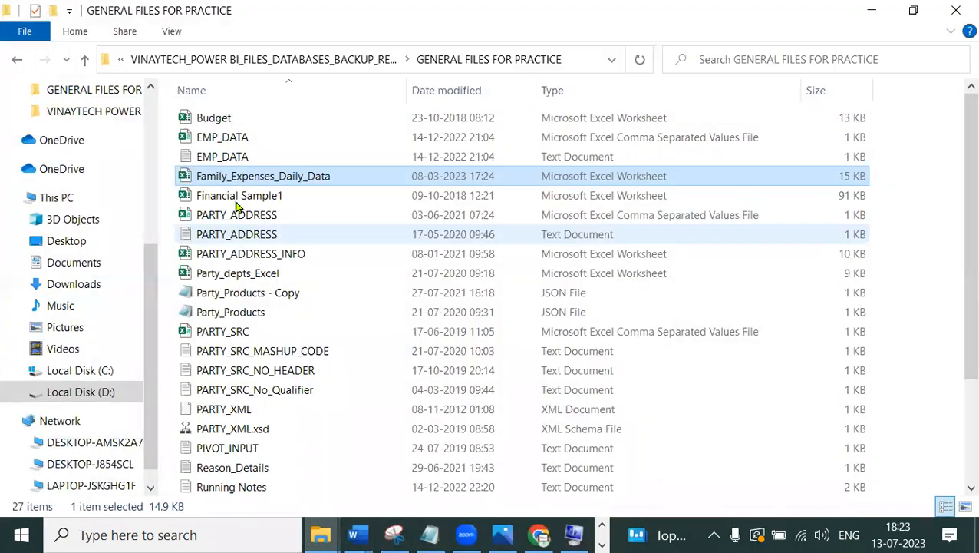
click(69, 265)
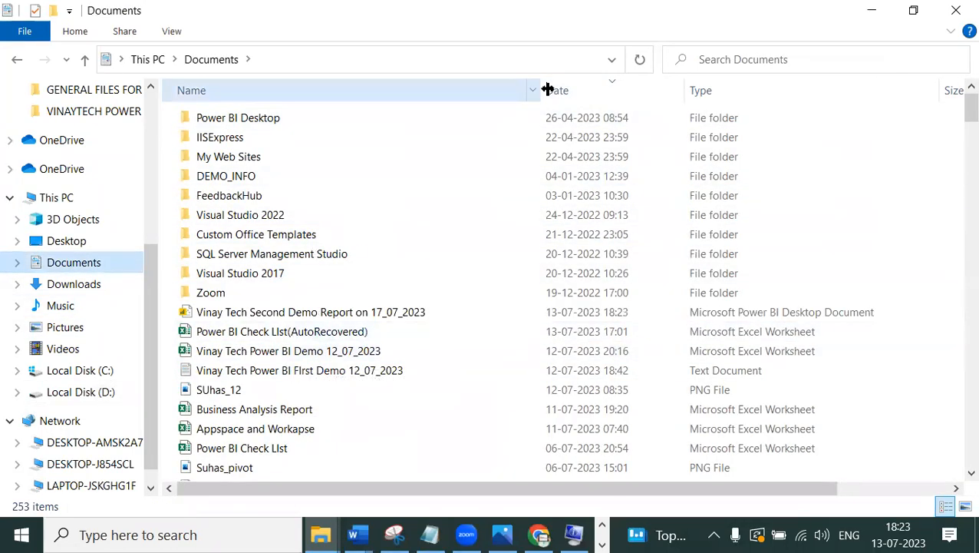
drag(547, 90, 420, 92)
mouse_move(559, 305)
mouse_down()
mouse_move(687, 332)
mouse_move(787, 323)
mouse_up()
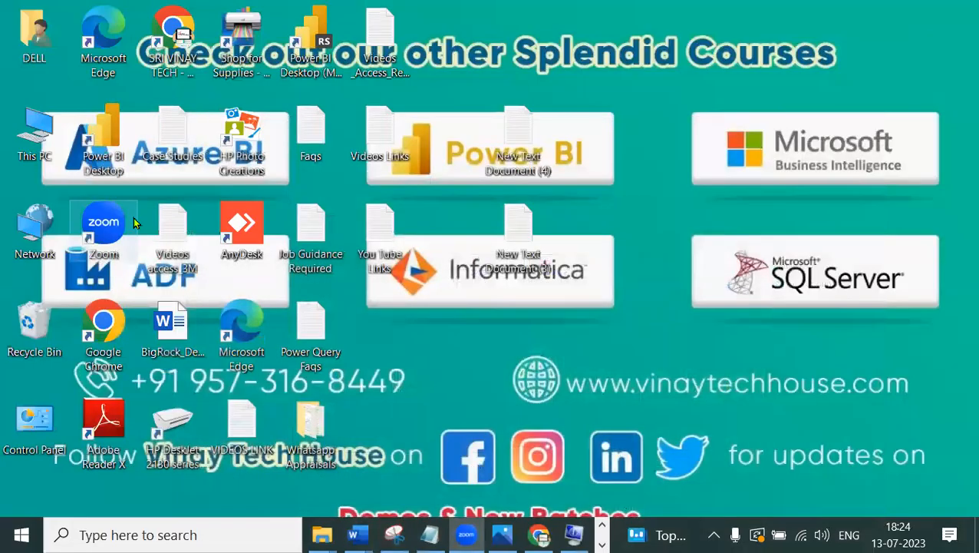
- Return from the desktop to the Power BI Desktop report and draw freehand annotations between the cards and the charts
click(111, 151)
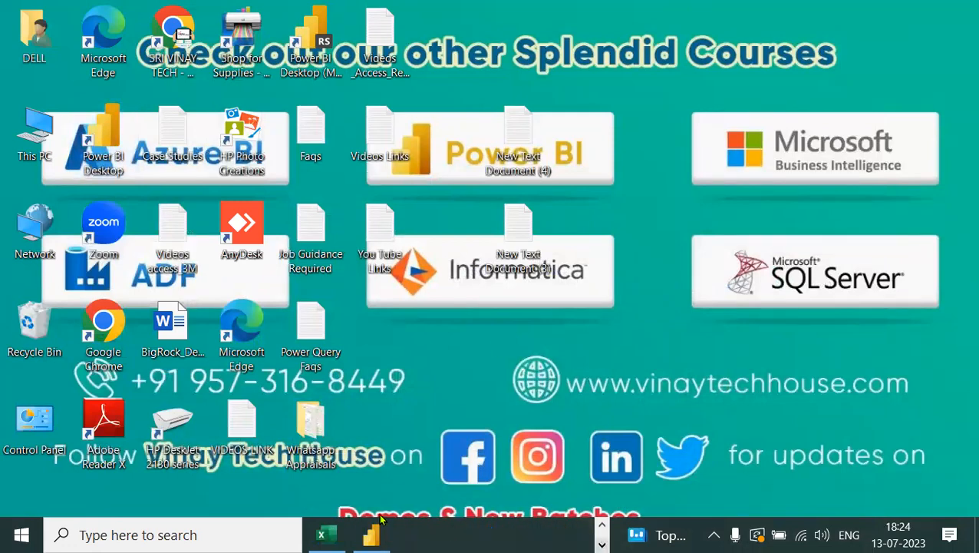
click(378, 529)
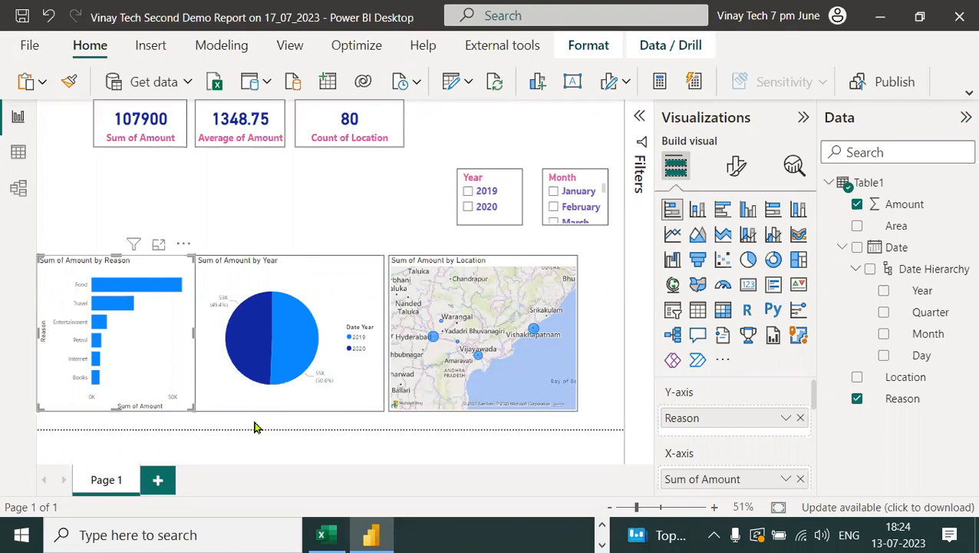
mouse_move(329, 153)
mouse_down()
mouse_move(319, 221)
mouse_move(345, 205)
mouse_up()
mouse_move(417, 207)
mouse_down()
mouse_move(499, 169)
mouse_move(565, 191)
mouse_up()
drag(543, 146, 479, 207)
drag(297, 243, 376, 227)
mouse_move(455, 218)
mouse_down()
mouse_move(548, 196)
mouse_move(613, 206)
mouse_up()
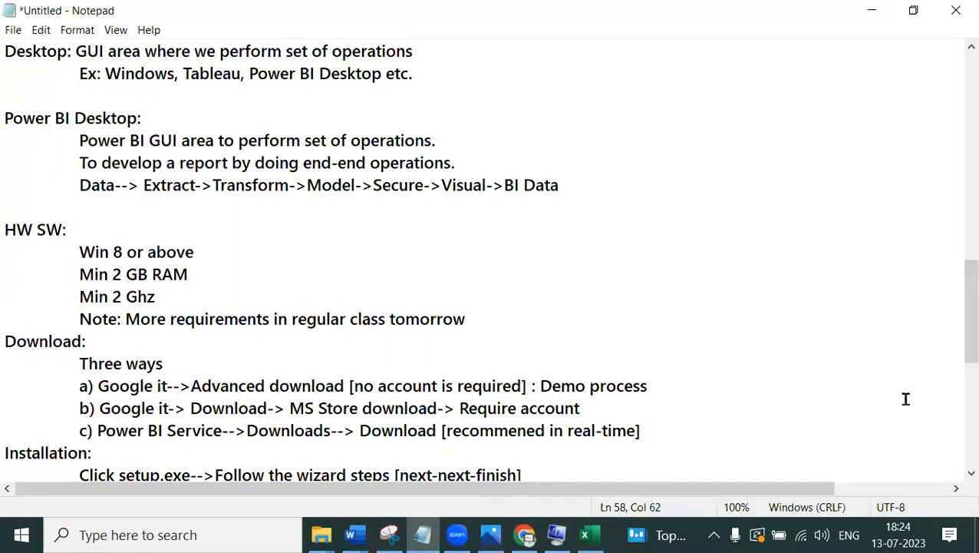
- In the Notepad notes, highlight the line about regular classes from tomorrow at 5 pm and the sentence about the next batch at 8 am
scroll(616, 299, up, 6)
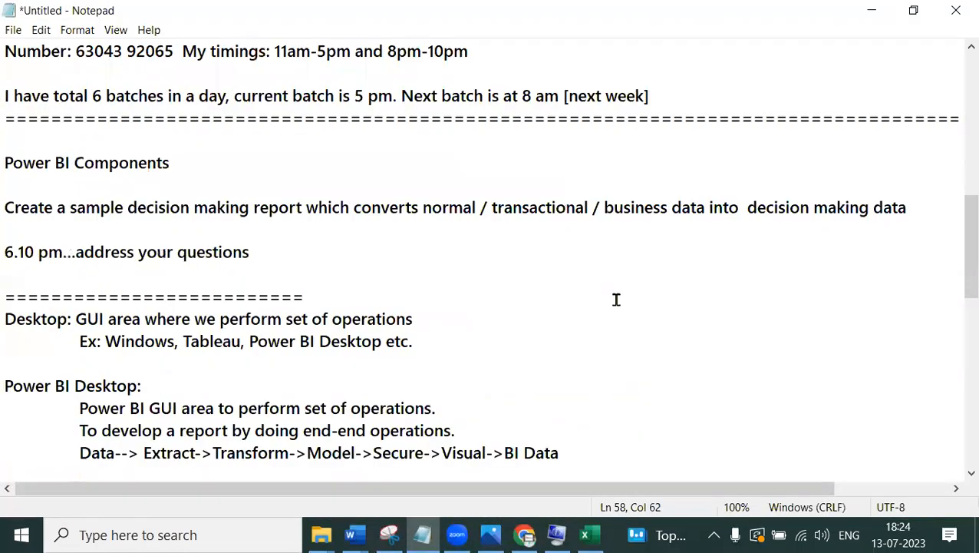
scroll(617, 299, up, 3)
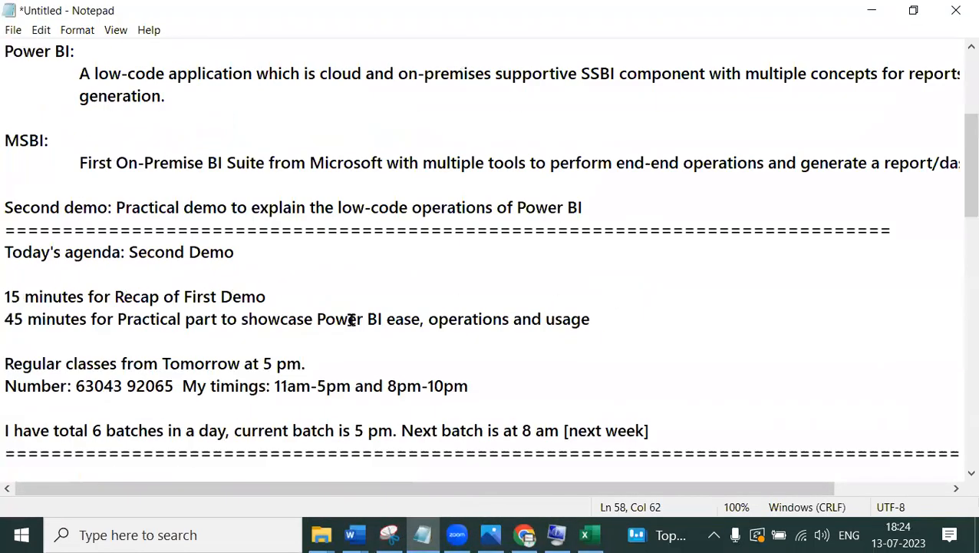
click(8, 430)
drag(7, 361, 341, 362)
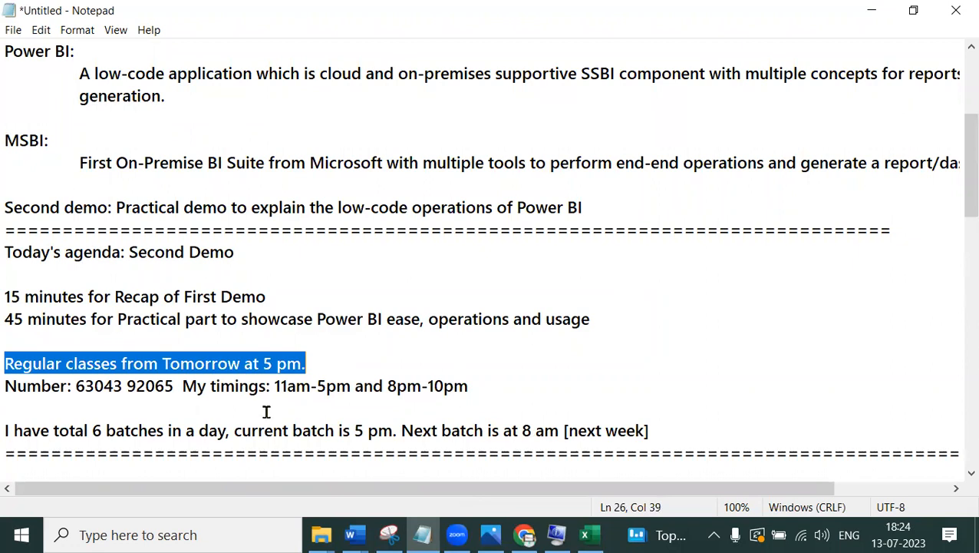
drag(402, 430, 693, 431)
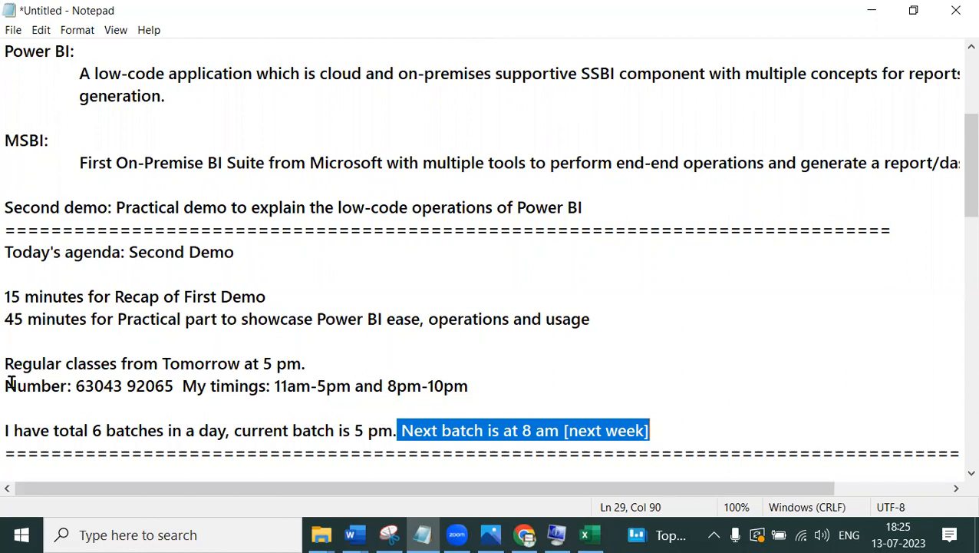
- Highlight the trainer's contact number and the timings 11am-5pm and 8pm-10pm in the Second Demo agenda notes
click(185, 381)
key(shift+Home)
click(247, 406)
drag(177, 385, 517, 386)
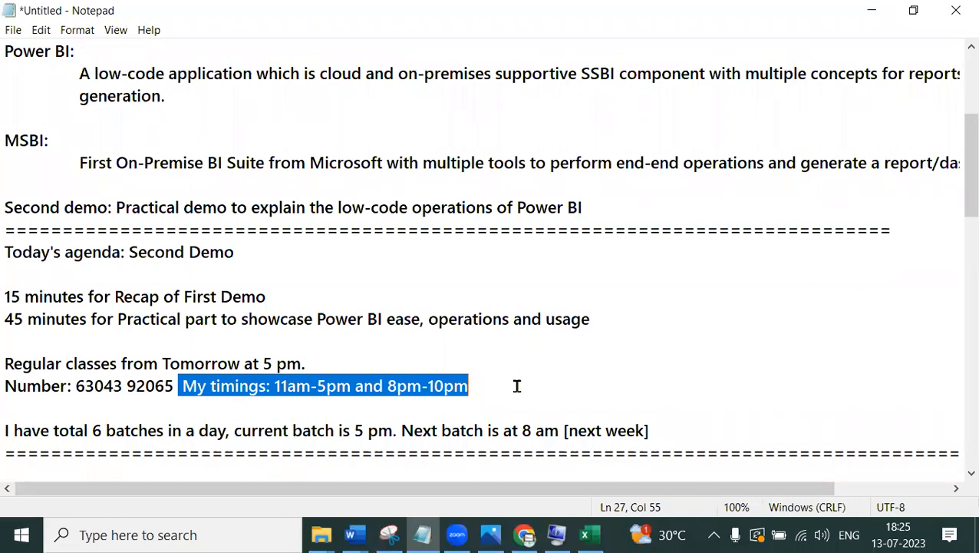
scroll(518, 385, up, 3)
scroll(516, 384, up, 1)
scroll(430, 405, down, 4)
click(457, 390)
drag(511, 367, 8, 367)
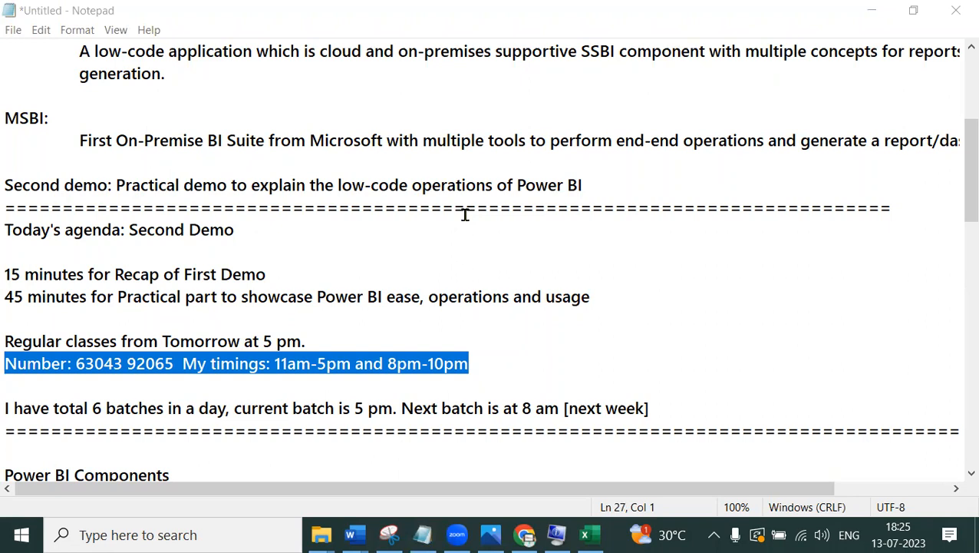
- Highlight the request for email address and mobile number near the start of the notes, and part of the line about basics
scroll(444, 288, up, 4)
drag(684, 96, 11, 96)
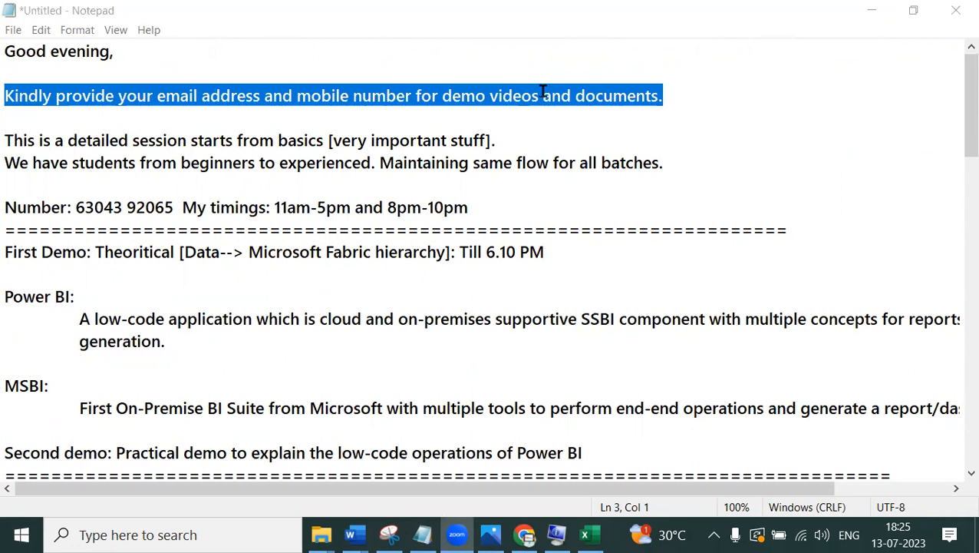
scroll(435, 411, down, 3)
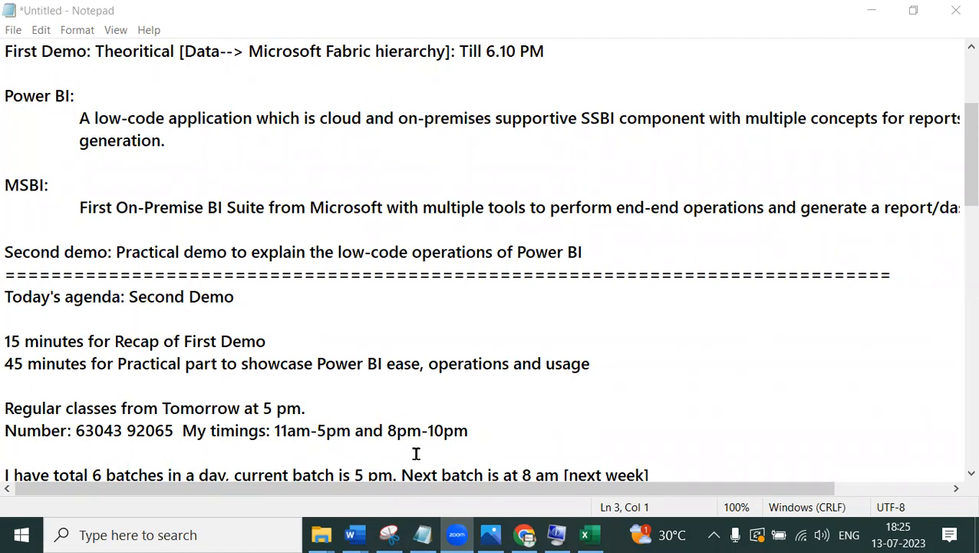
scroll(306, 361, up, 3)
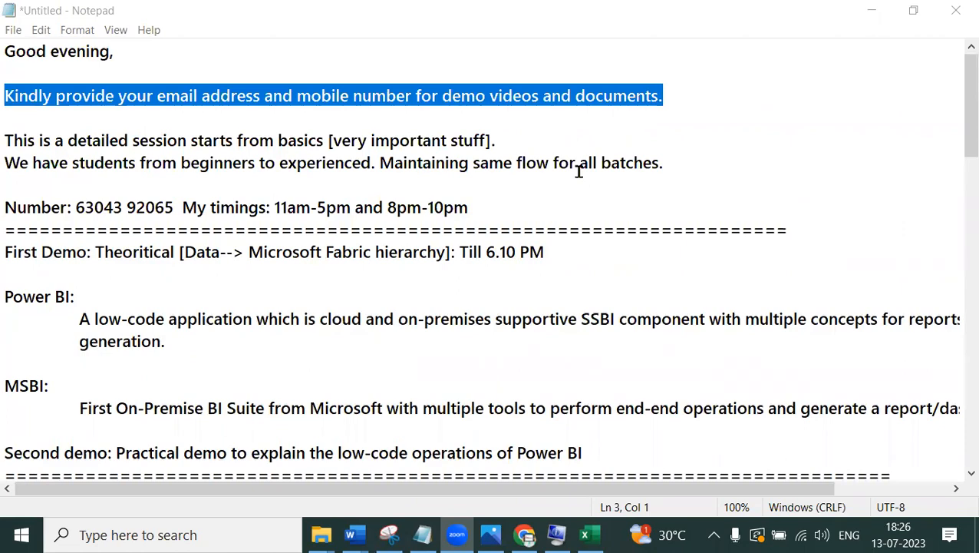
drag(286, 140, 473, 140)
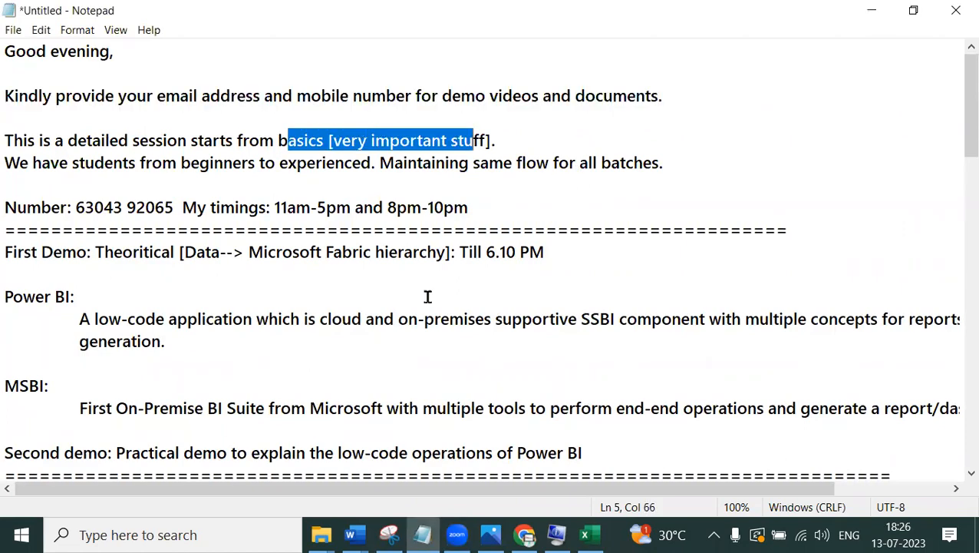
- Switch to the Photos app and browse back from the SSBI example slide to 3_1.jpg, ending on the Institute Provides slide 4.jpg
click(492, 535)
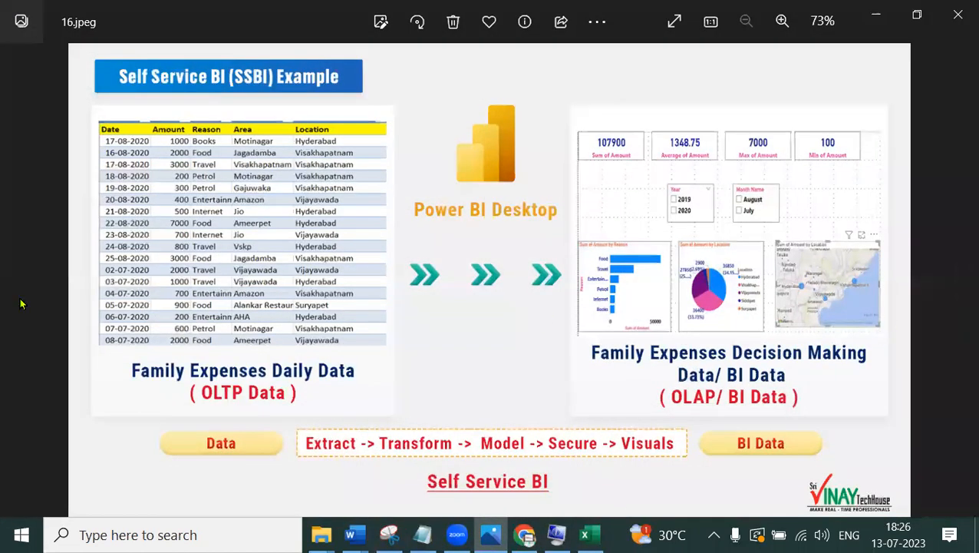
click(20, 284)
click(20, 284)
click(20, 284)
click(20, 284)
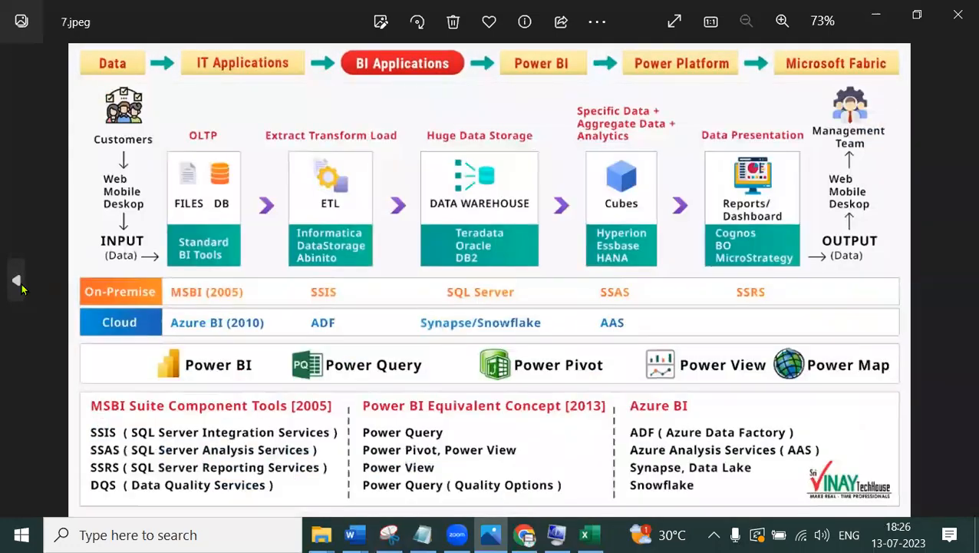
click(20, 284)
click(20, 284)
click(20, 284)
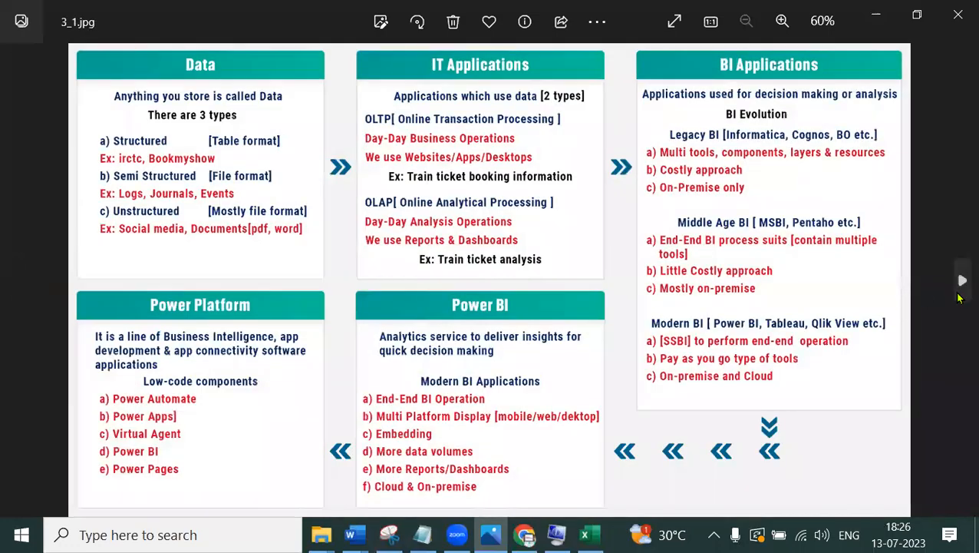
click(962, 281)
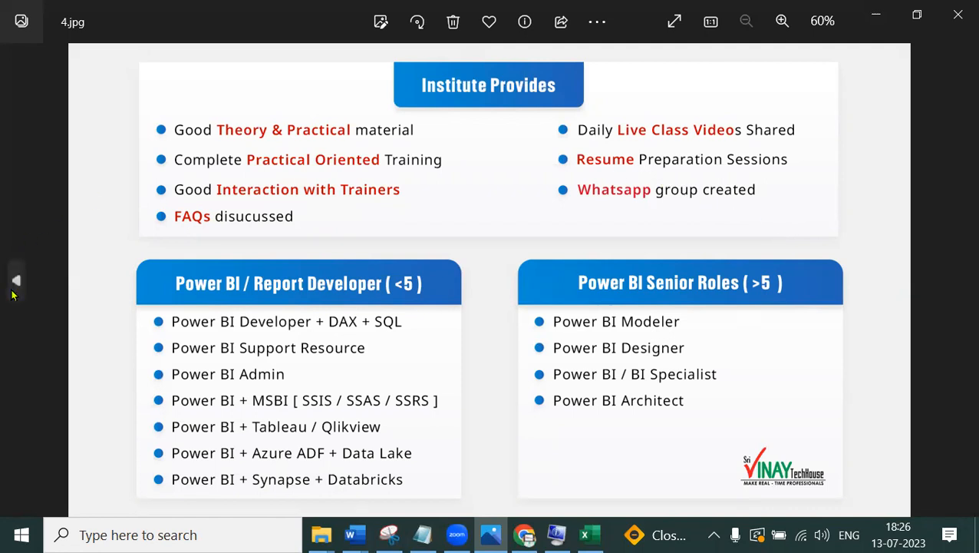
- Browse back through the covered tools and demo agenda slides to the Power BI Demo course overview in 1.jpg
click(17, 279)
click(17, 280)
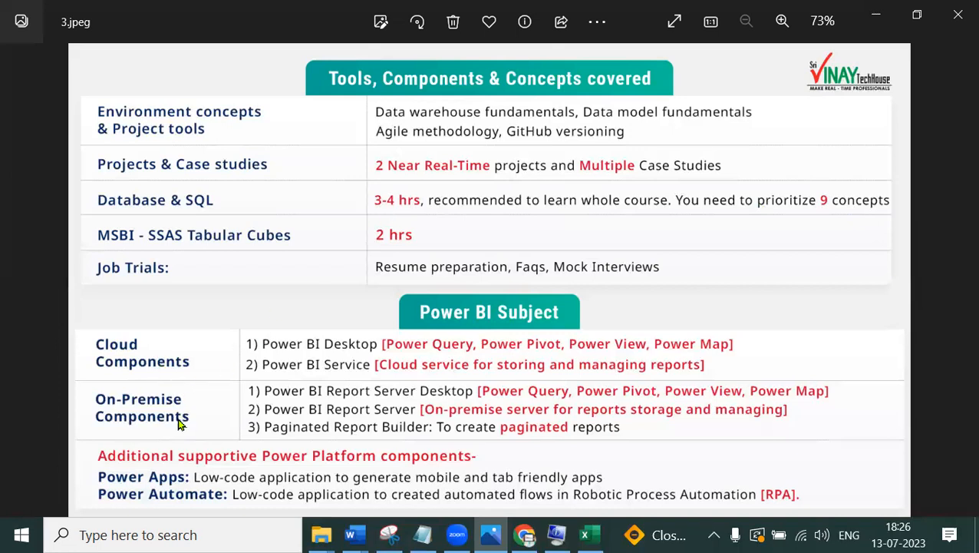
click(15, 282)
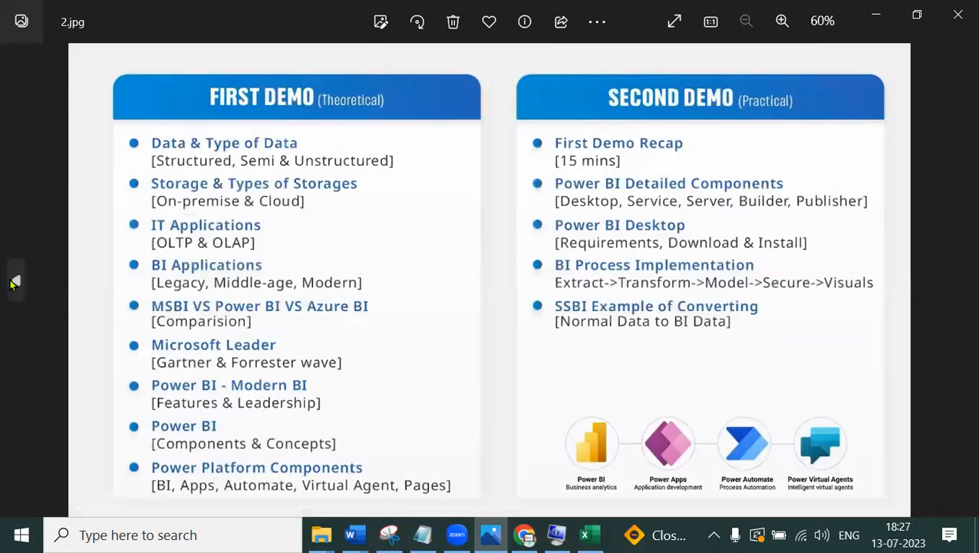
click(14, 283)
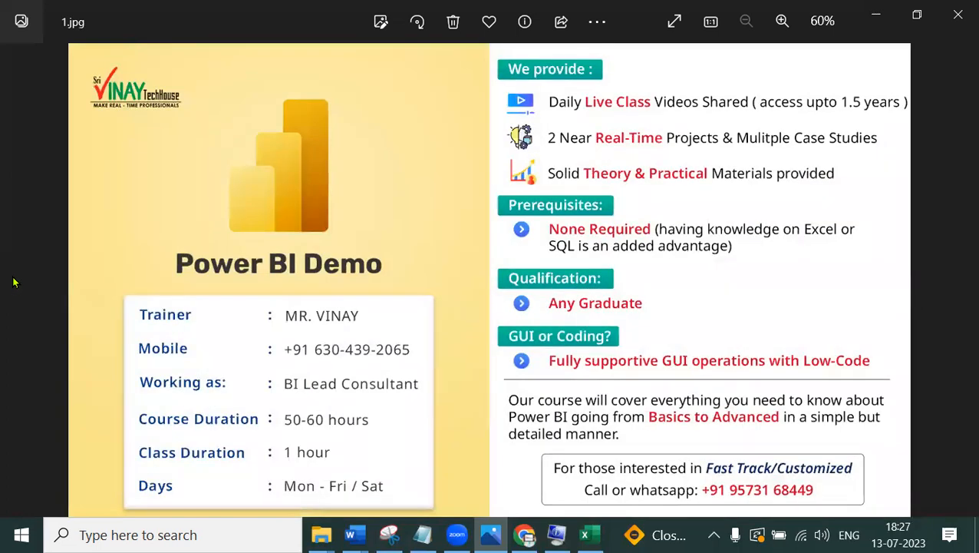
click(441, 79)
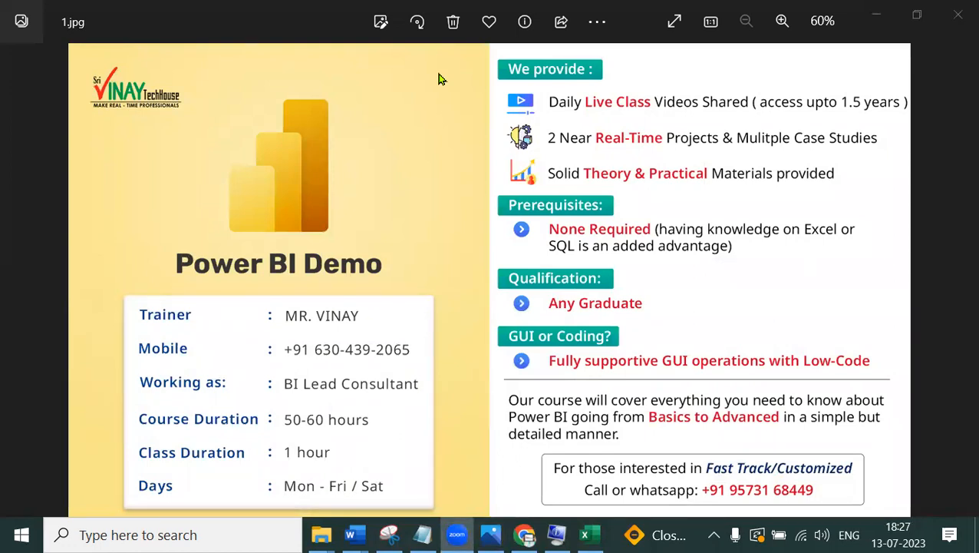